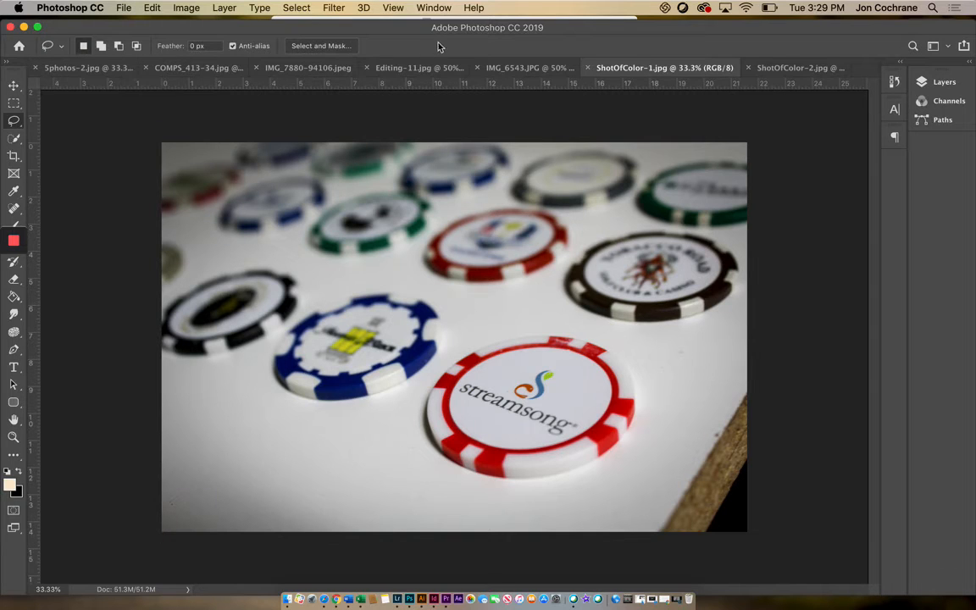
pyautogui.click(14, 103)
pyautogui.click(299, 9)
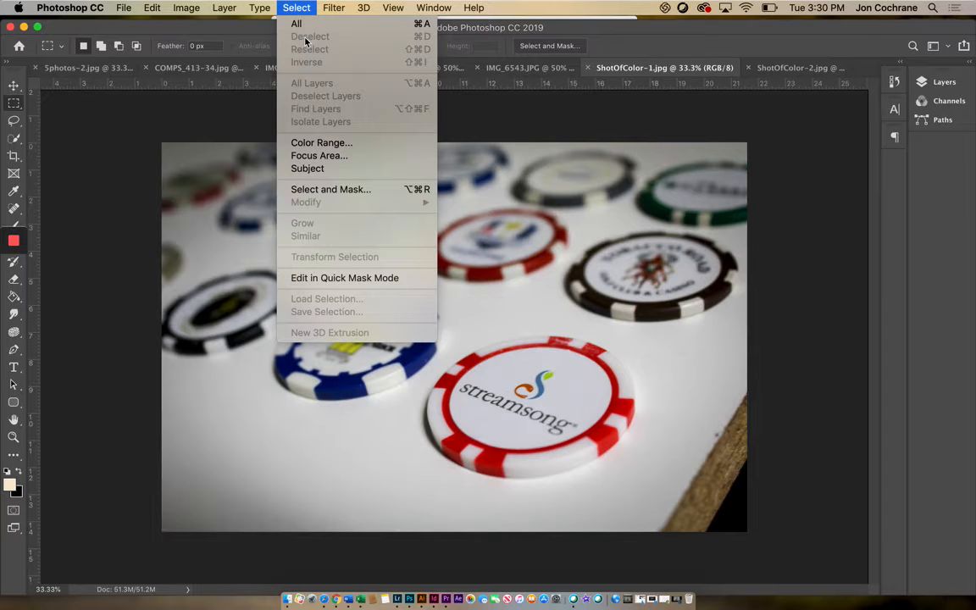
pyautogui.click(293, 8)
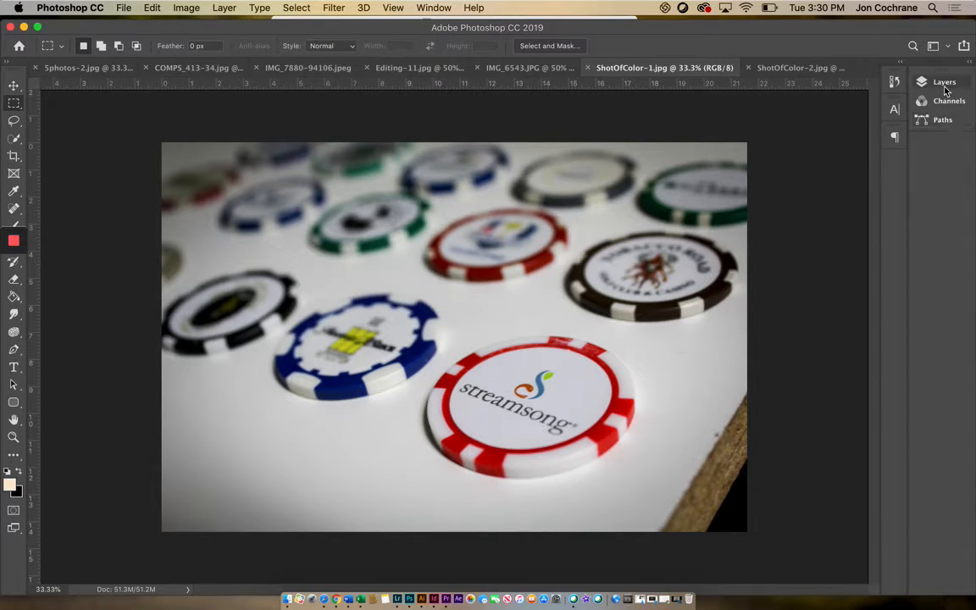
pyautogui.click(943, 85)
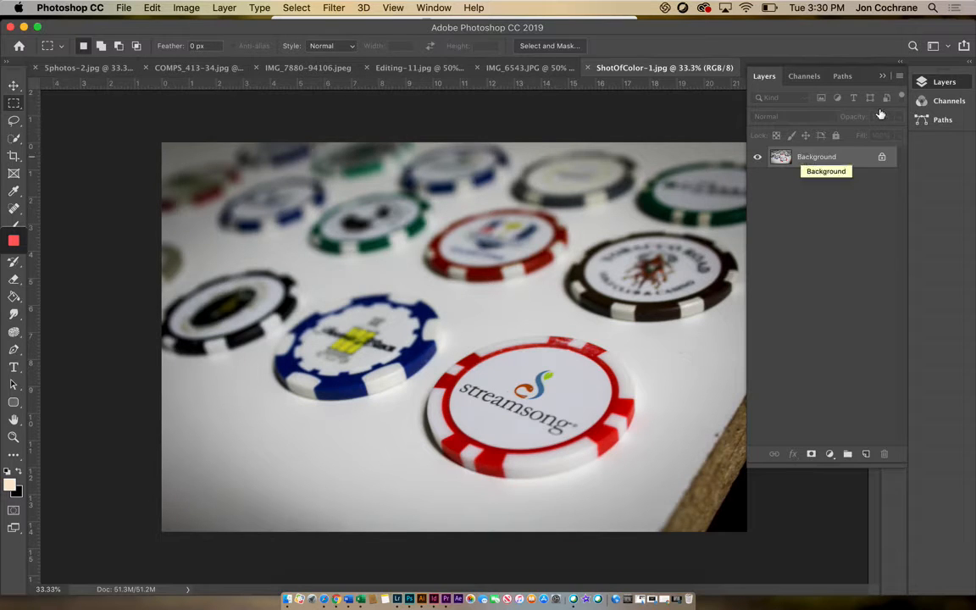
pyautogui.click(882, 76)
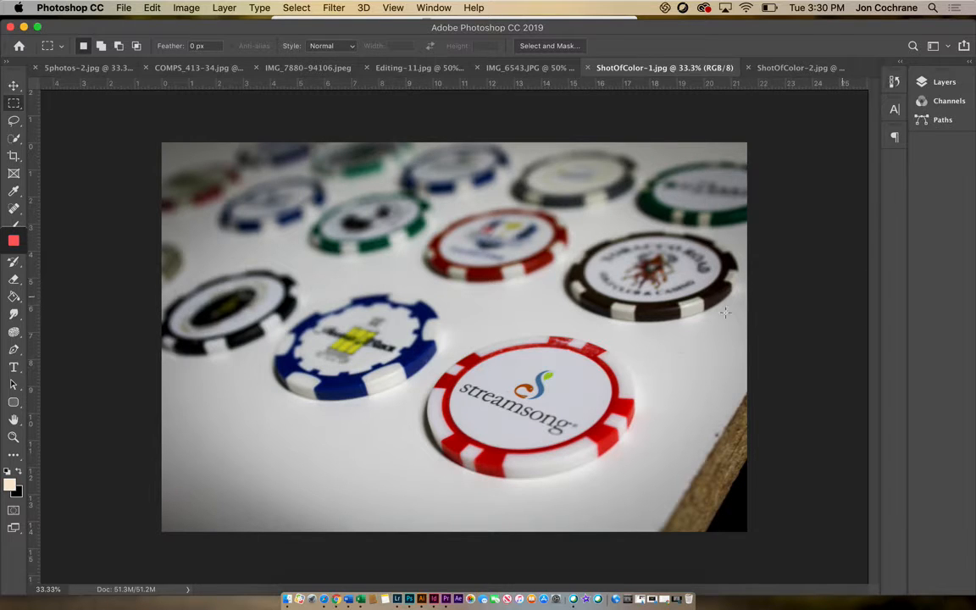
pyautogui.click(14, 138)
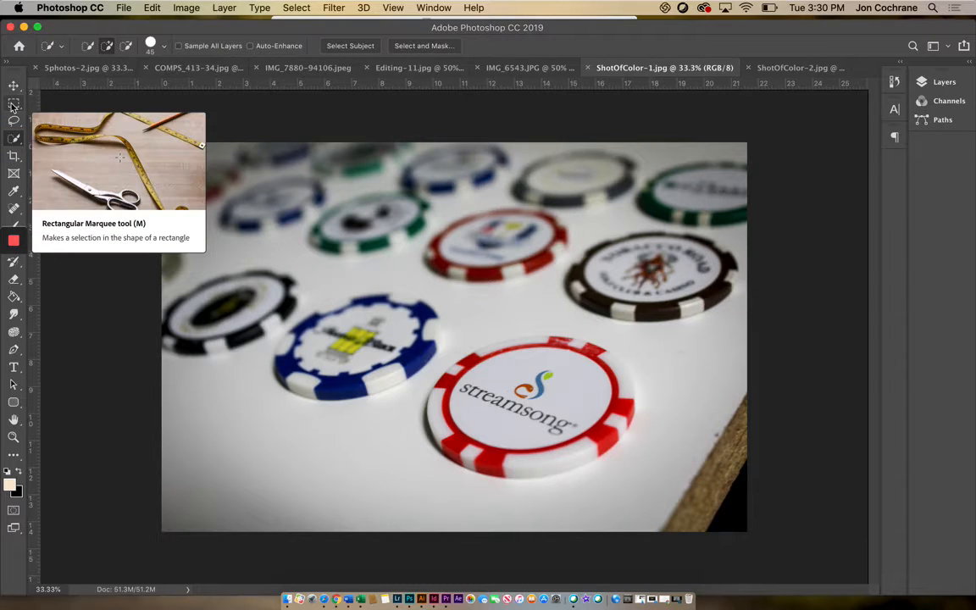
pyautogui.click(13, 102)
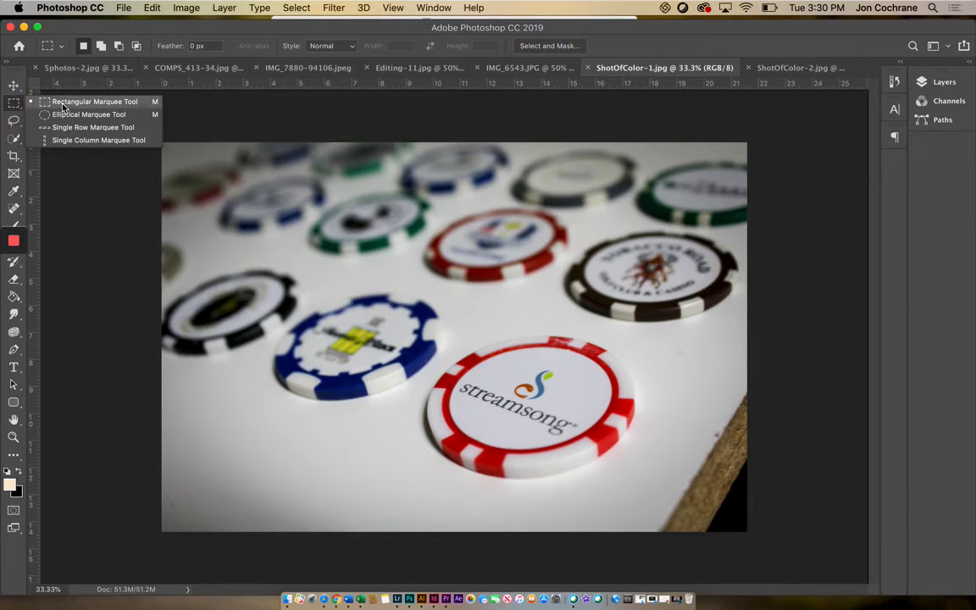
pyautogui.click(11, 109)
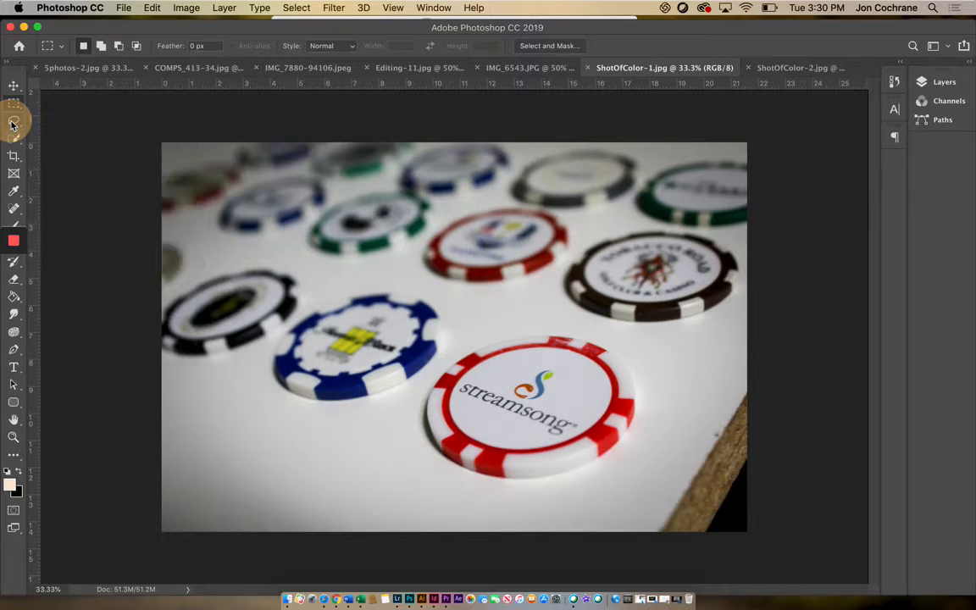
# Draw a loose freehand Lasso selection around the streamsong chip and clear it.
pyautogui.click(12, 124)
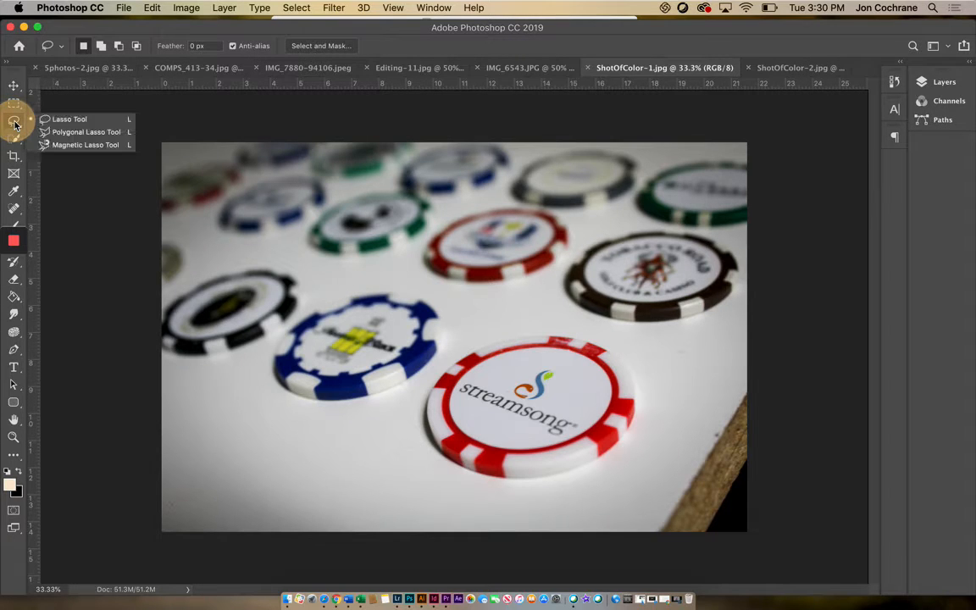
pyautogui.moveTo(14, 124)
pyautogui.mouseDown()
pyautogui.moveTo(43, 130)
pyautogui.moveTo(51, 146)
pyautogui.moveTo(51, 119)
pyautogui.mouseUp()
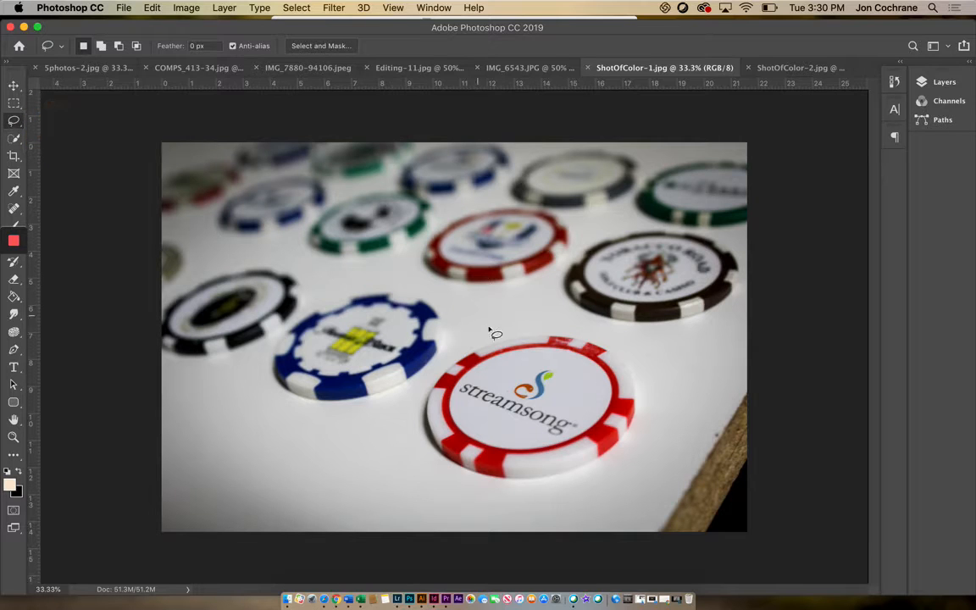
pyautogui.moveTo(615, 339)
pyautogui.mouseDown()
pyautogui.moveTo(651, 393)
pyautogui.moveTo(639, 436)
pyautogui.moveTo(614, 468)
pyautogui.moveTo(562, 487)
pyautogui.moveTo(452, 481)
pyautogui.moveTo(422, 429)
pyautogui.moveTo(414, 390)
pyautogui.moveTo(445, 350)
pyautogui.moveTo(507, 325)
pyautogui.moveTo(498, 344)
pyautogui.moveTo(539, 338)
pyautogui.mouseUp()
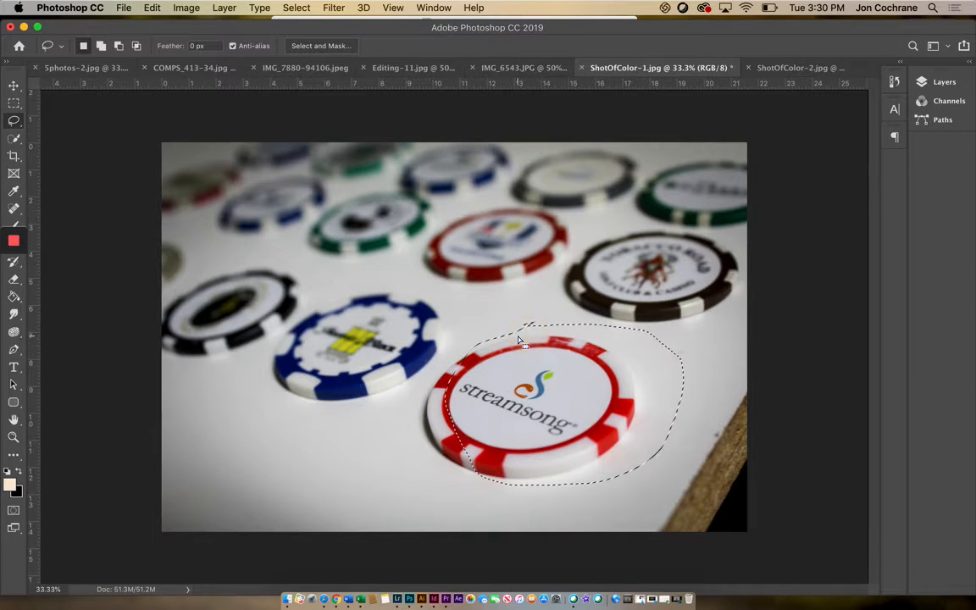
pyautogui.click(496, 327)
# Outline the streamsong chip with a closed six-sided Polygonal Lasso selection and deselect it.
pyautogui.moveTo(14, 122); pyautogui.dragTo(63, 132)
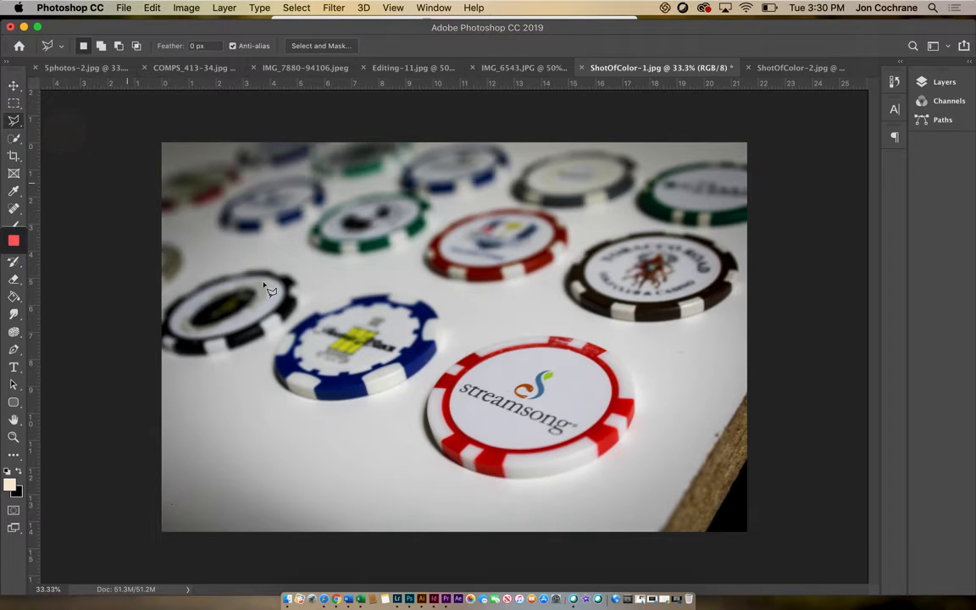
pyautogui.click(459, 352)
pyautogui.click(624, 327)
pyautogui.click(655, 392)
pyautogui.click(625, 462)
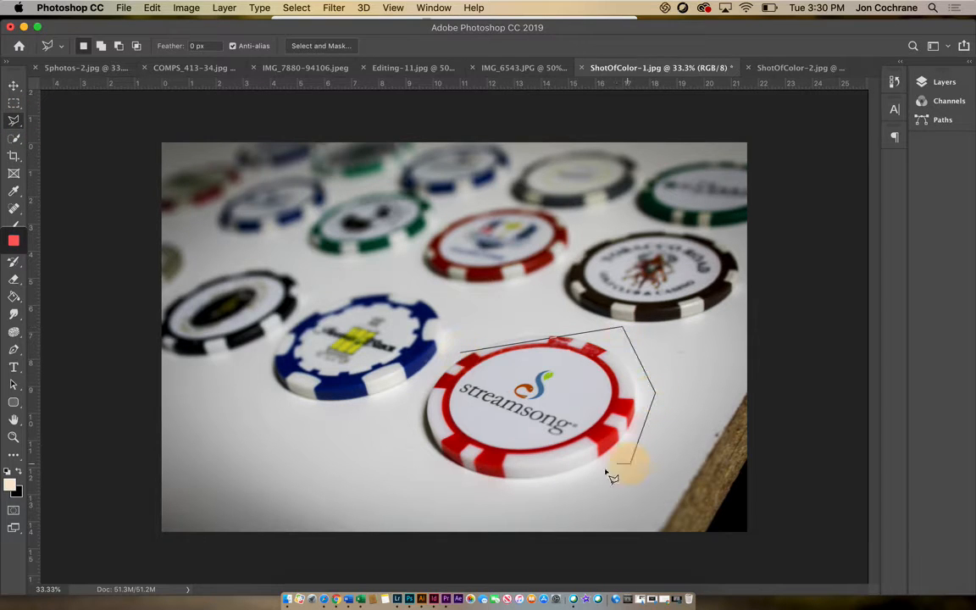
pyautogui.click(507, 488)
pyautogui.click(436, 464)
pyautogui.click(460, 351)
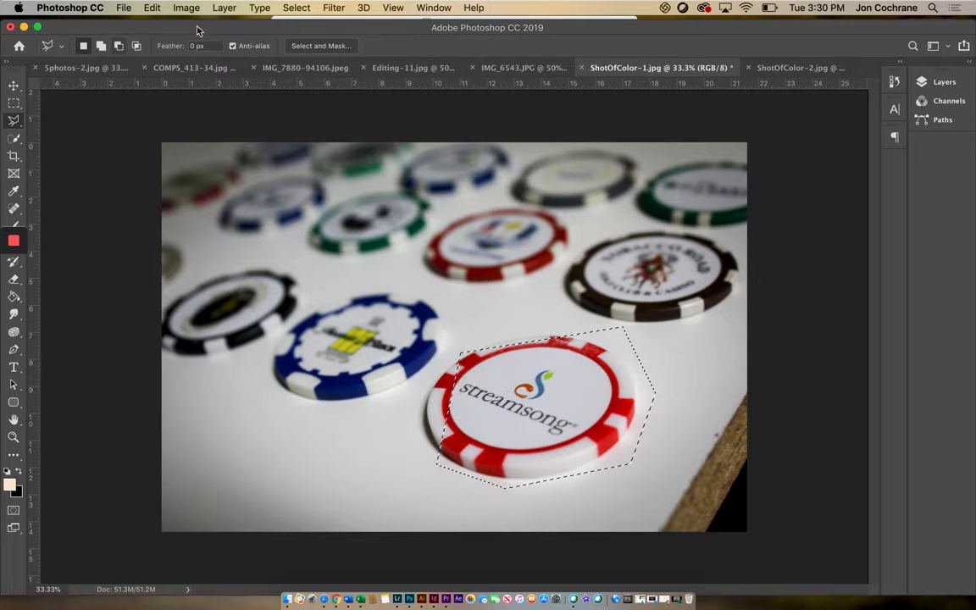
pyautogui.click(297, 8)
pyautogui.click(307, 36)
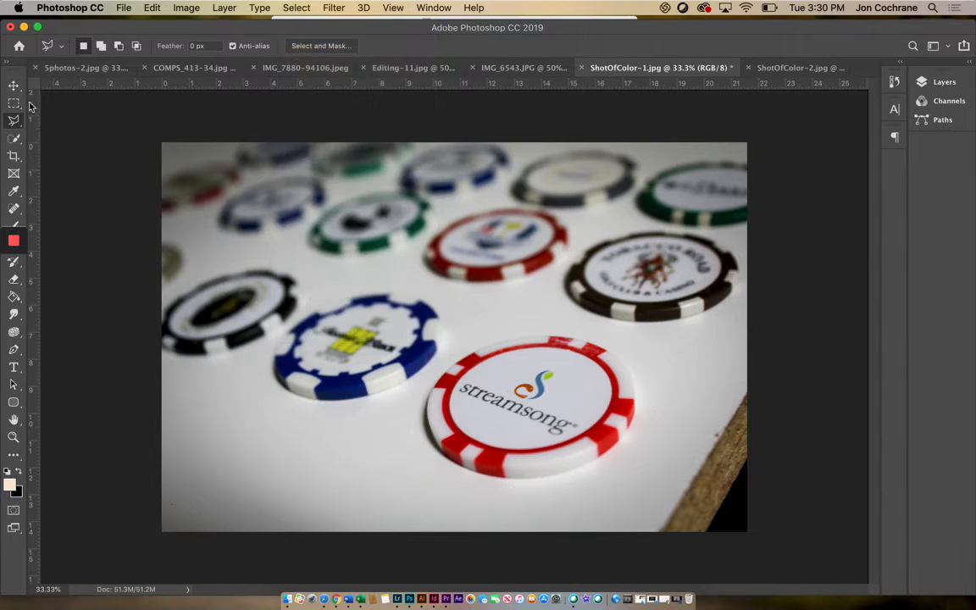
# Trace a Magnetic Lasso path starting at the streamsong chip's upper edge, close it into a selection and deselect.
pyautogui.click(16, 121)
pyautogui.click(56, 142)
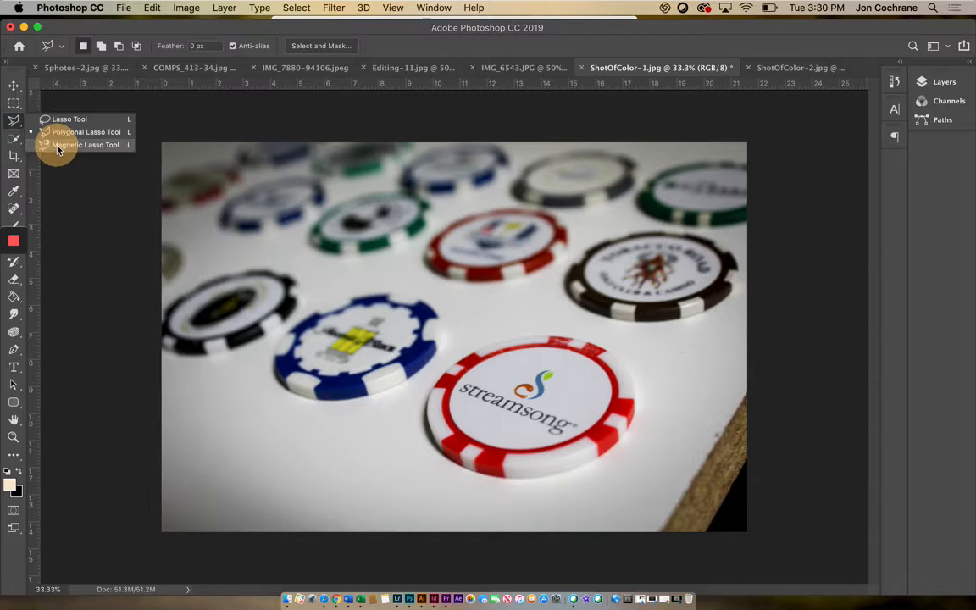
pyautogui.click(483, 346)
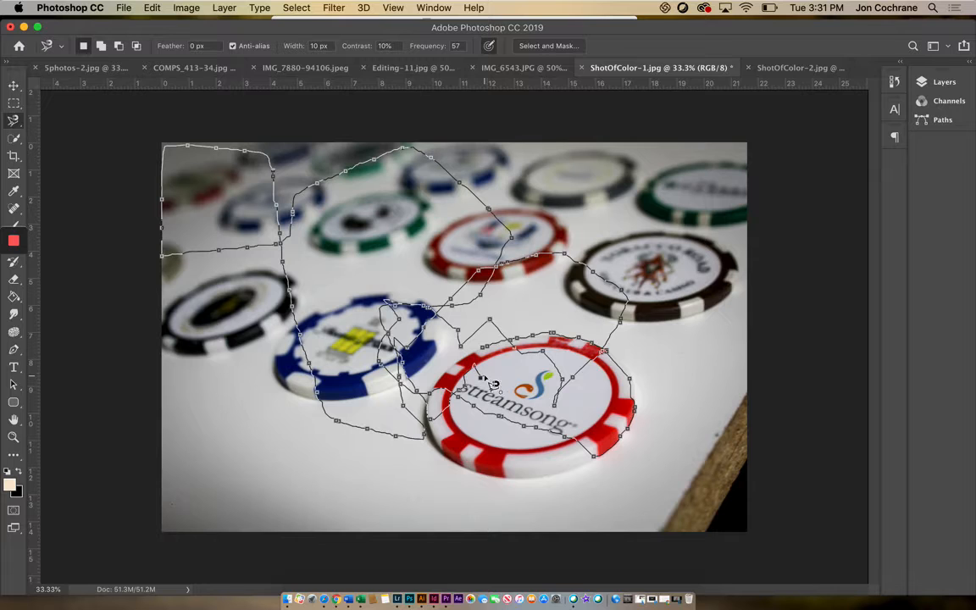
pyautogui.click(482, 376)
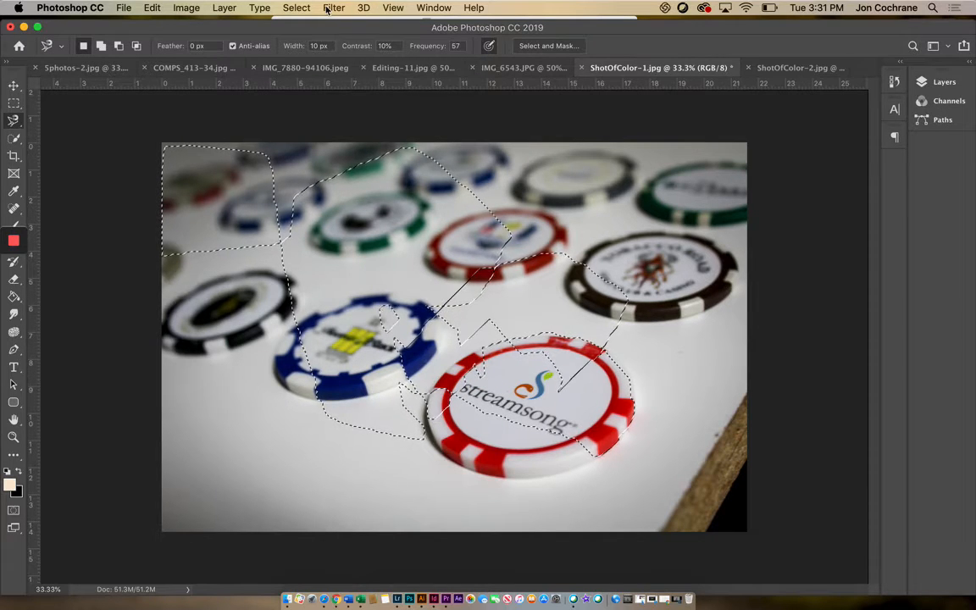
pyautogui.click(300, 9)
pyautogui.click(306, 36)
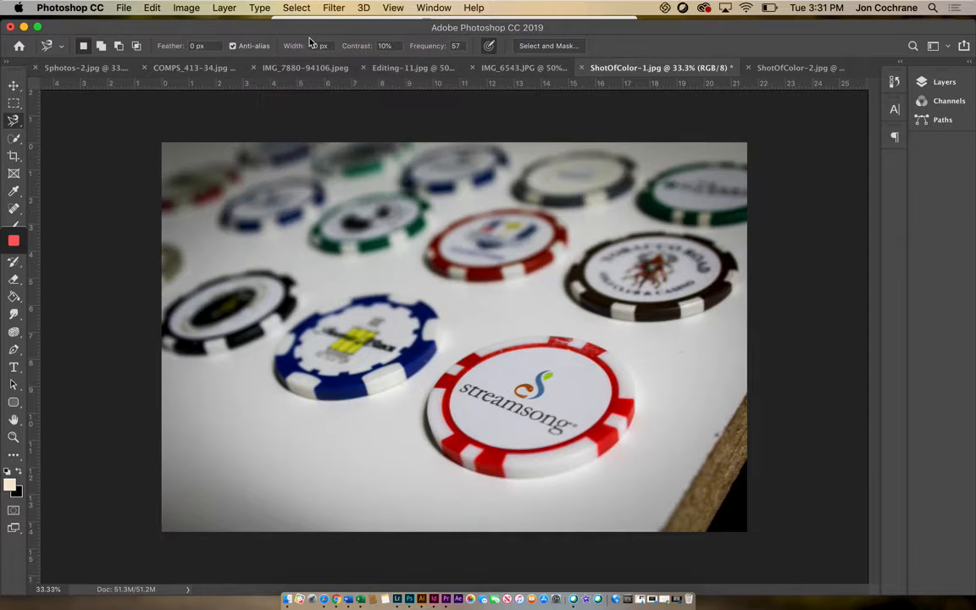
# Select the red ring of the streamsong chip with the Magic Wand.
pyautogui.moveTo(14, 120)
pyautogui.mouseDown()
pyautogui.moveTo(49, 120)
pyautogui.moveTo(51, 150)
pyautogui.moveTo(60, 119)
pyautogui.moveTo(17, 138)
pyautogui.moveTo(73, 141)
pyautogui.moveTo(78, 152)
pyautogui.mouseUp()
pyautogui.click(16, 139)
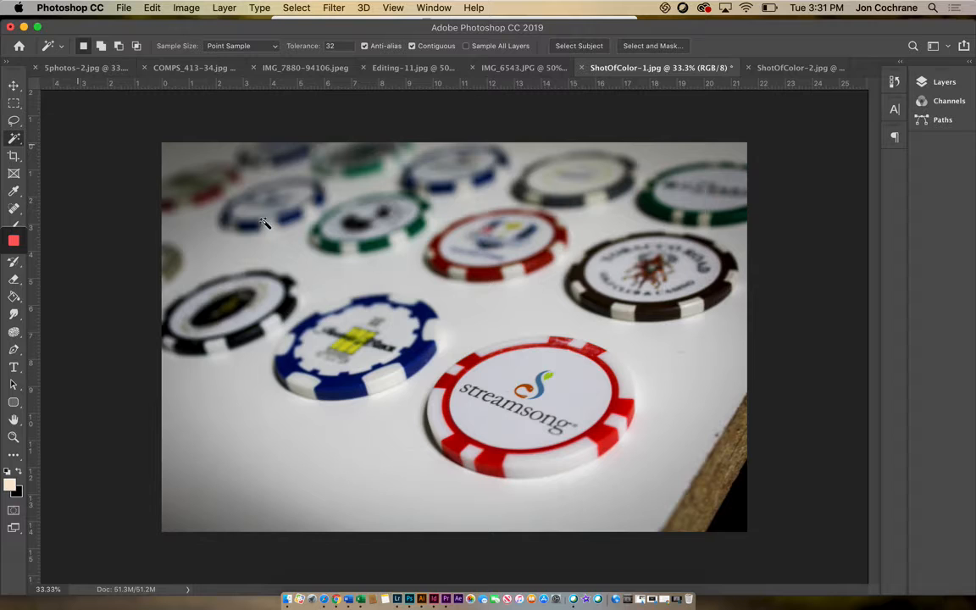
pyautogui.click(471, 362)
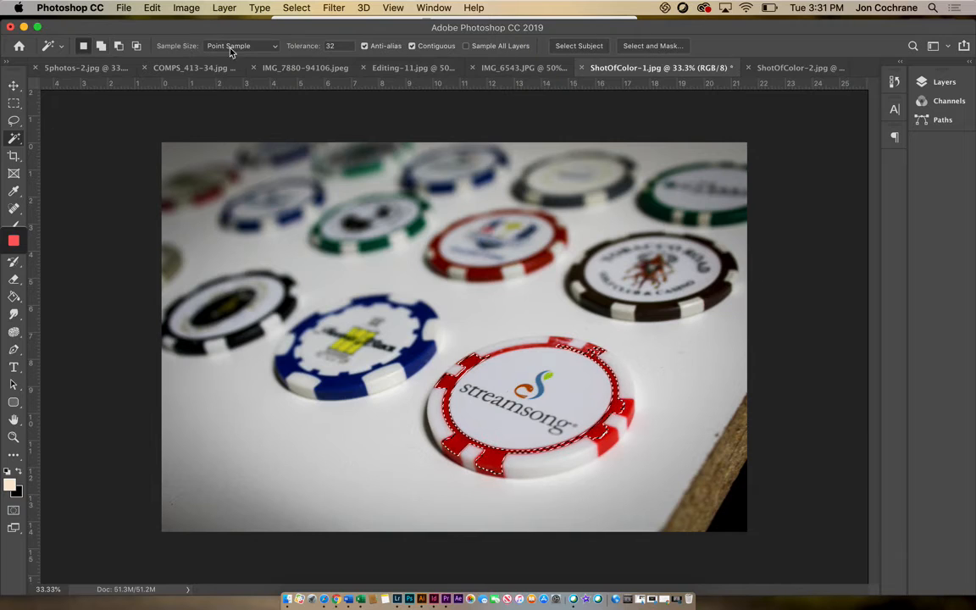
pyautogui.click(433, 8)
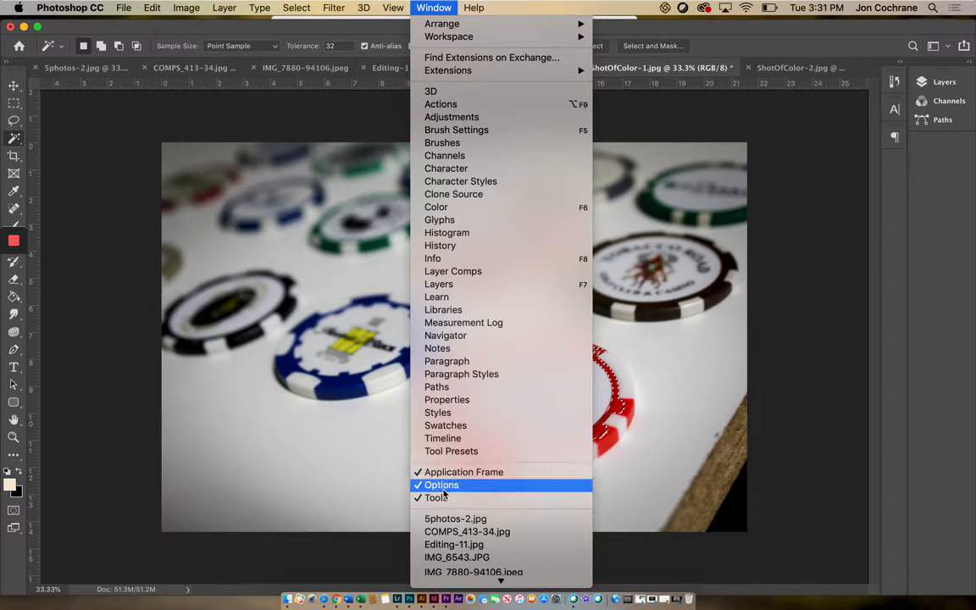
pyautogui.moveTo(452, 39)
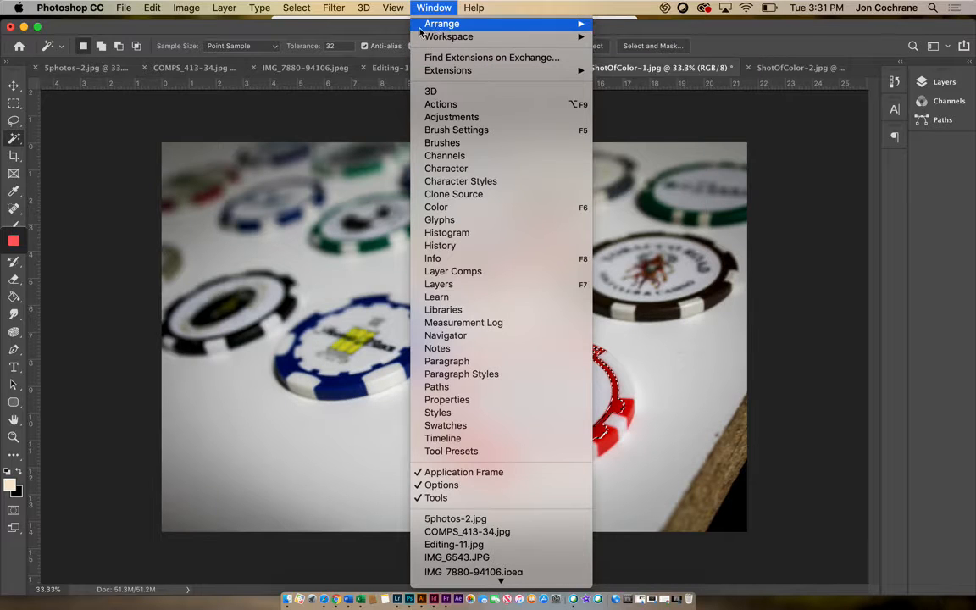
pyautogui.click(340, 34)
# Set the Magic Wand tolerance to 55 and add the remaining red rim patches of the streamsong chip to the selection.
pyautogui.click(14, 137)
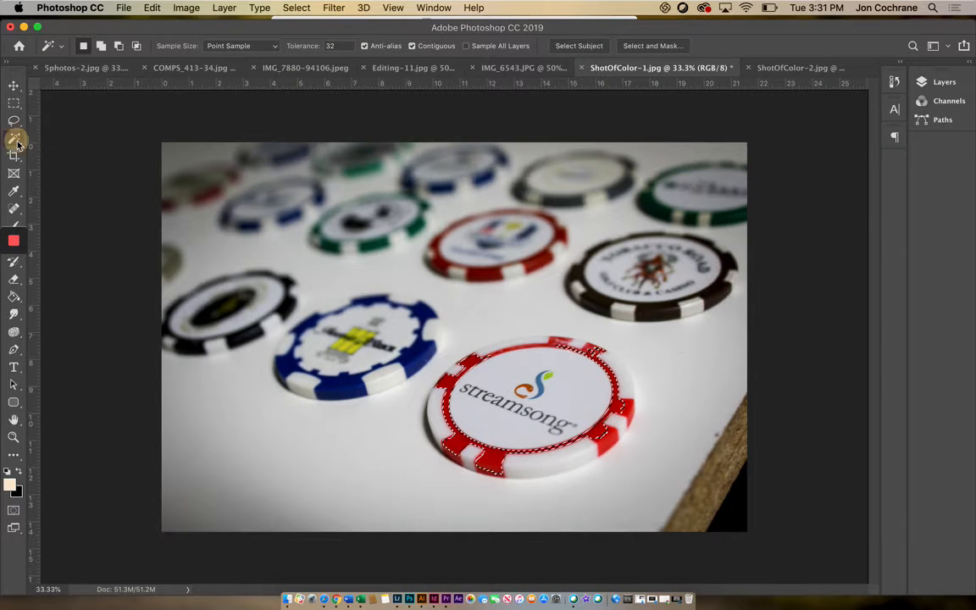
pyautogui.click(65, 149)
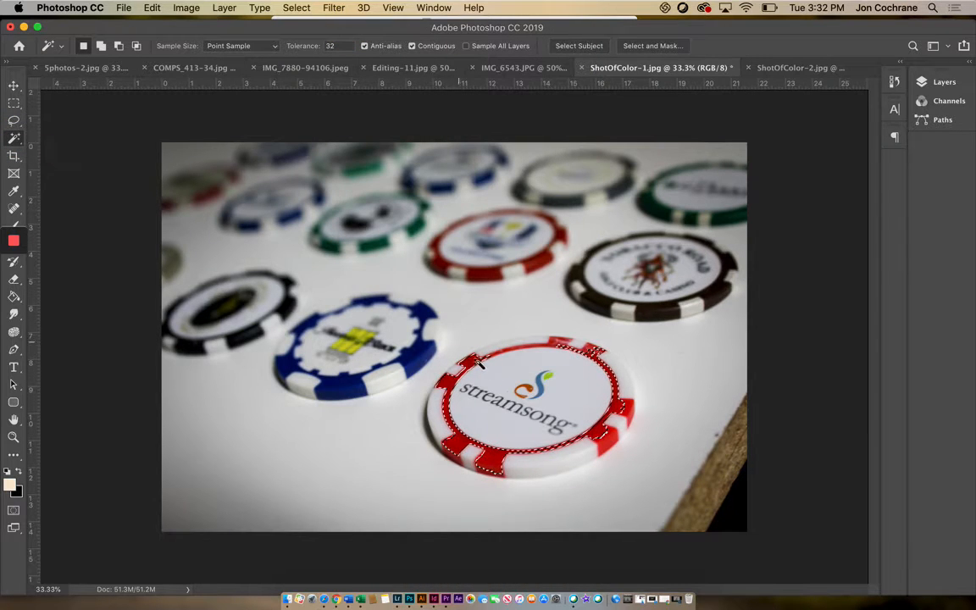
pyautogui.click(329, 46)
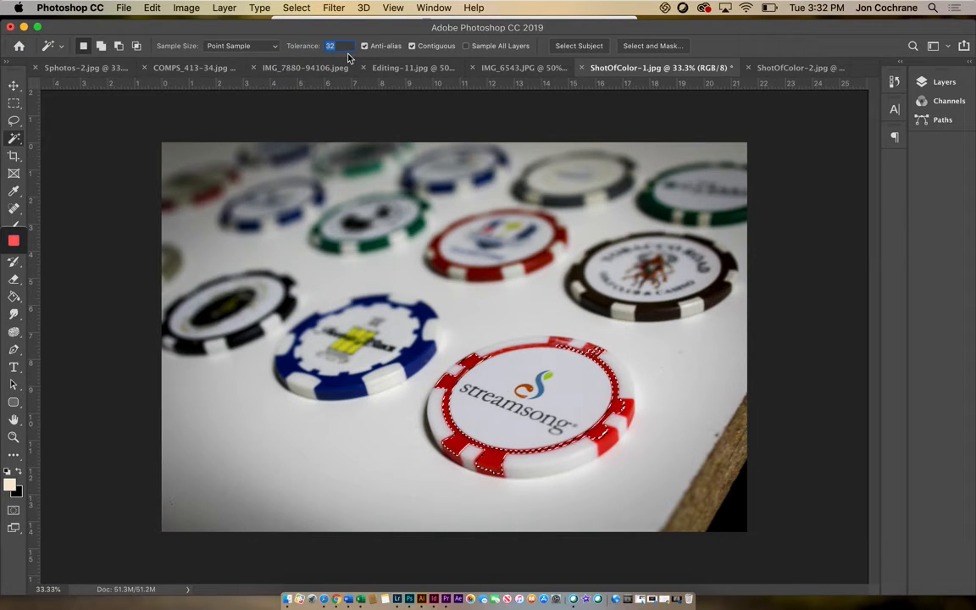
pyautogui.write('55')
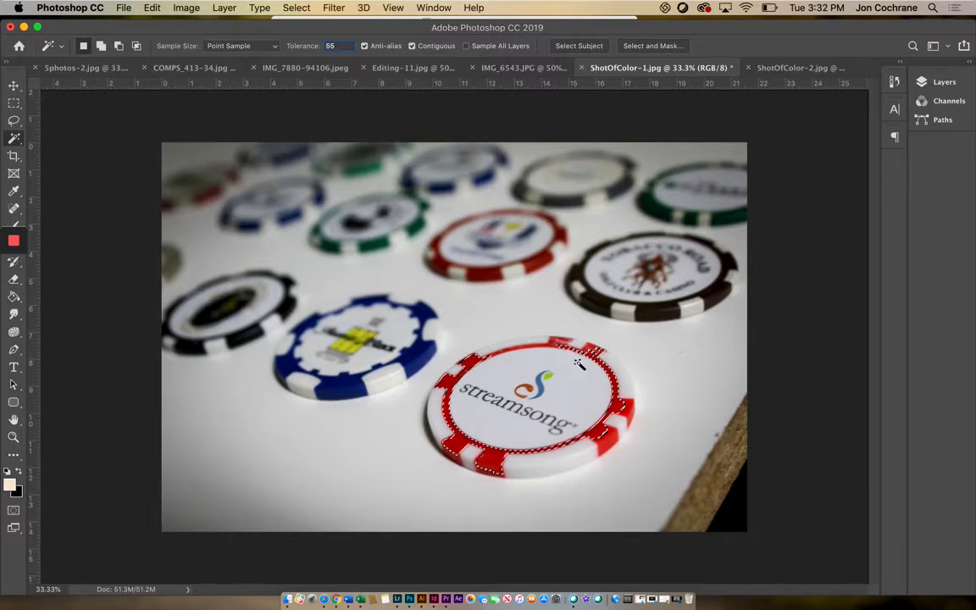
pyautogui.press('shift')
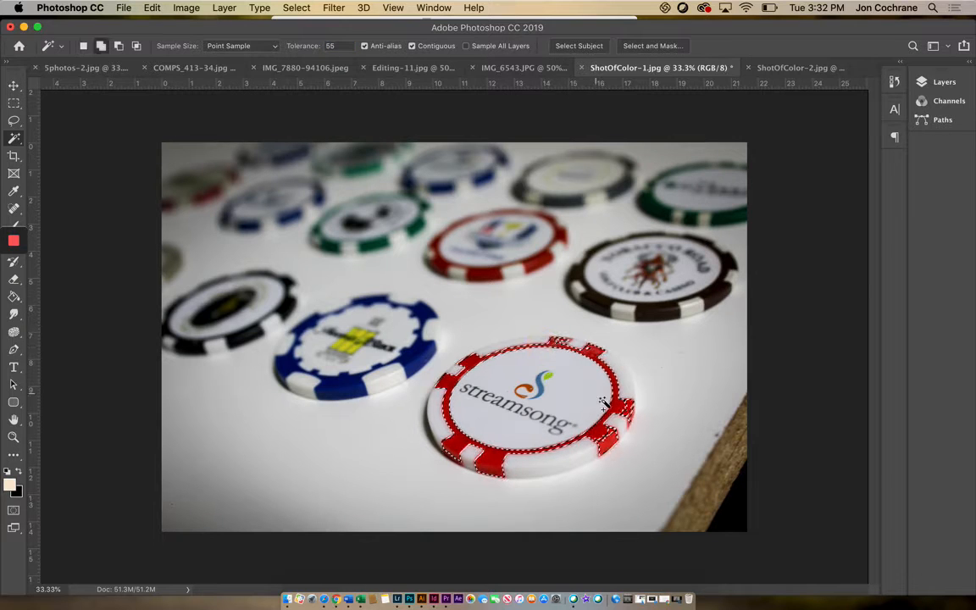
pyautogui.keyDown('shift'); pyautogui.click(626, 415); pyautogui.keyUp('shift')
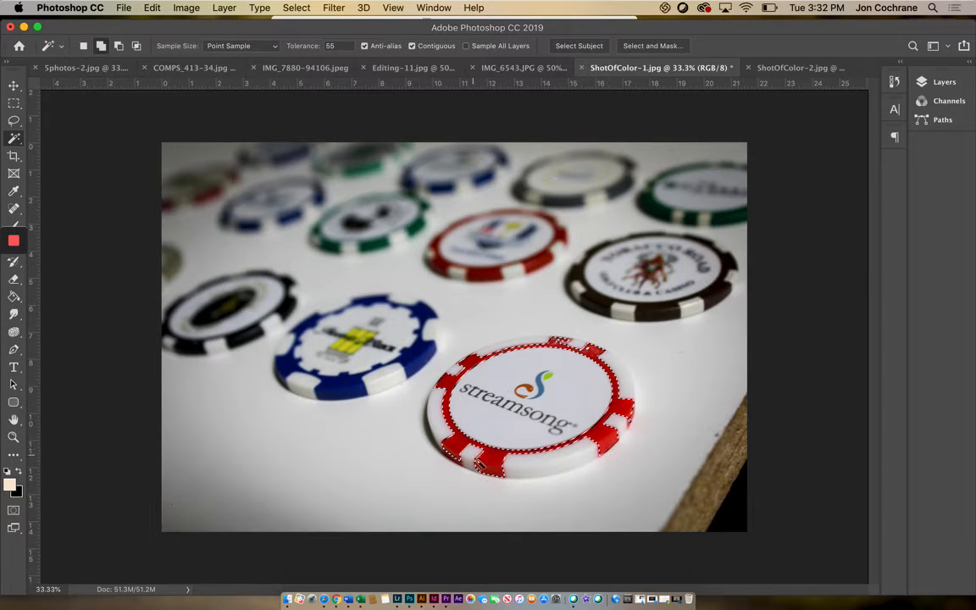
pyautogui.keyDown('shift'); pyautogui.click(453, 455); pyautogui.keyUp('shift')
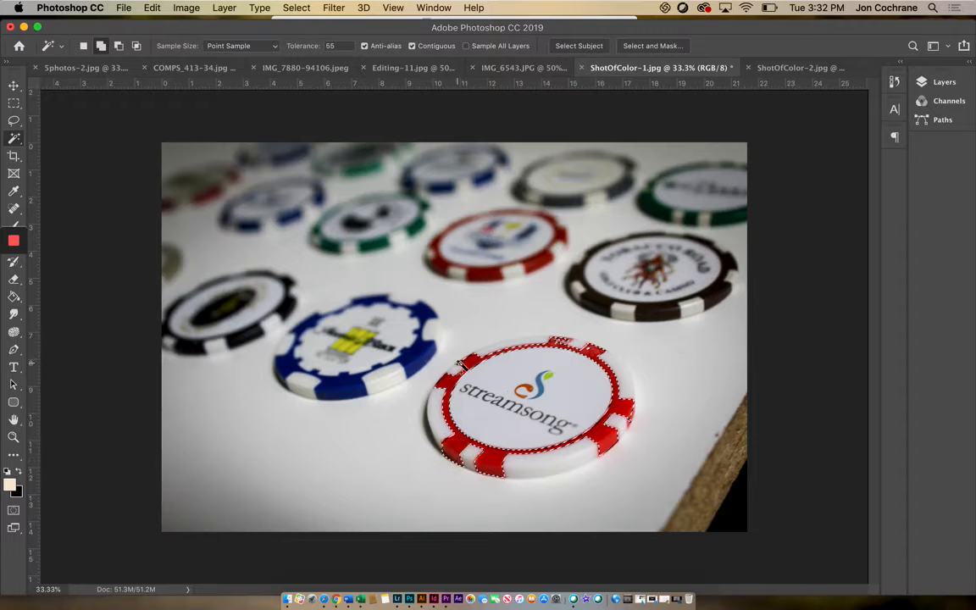
pyautogui.keyDown('shift'); pyautogui.click(558, 343); pyautogui.keyUp('shift')
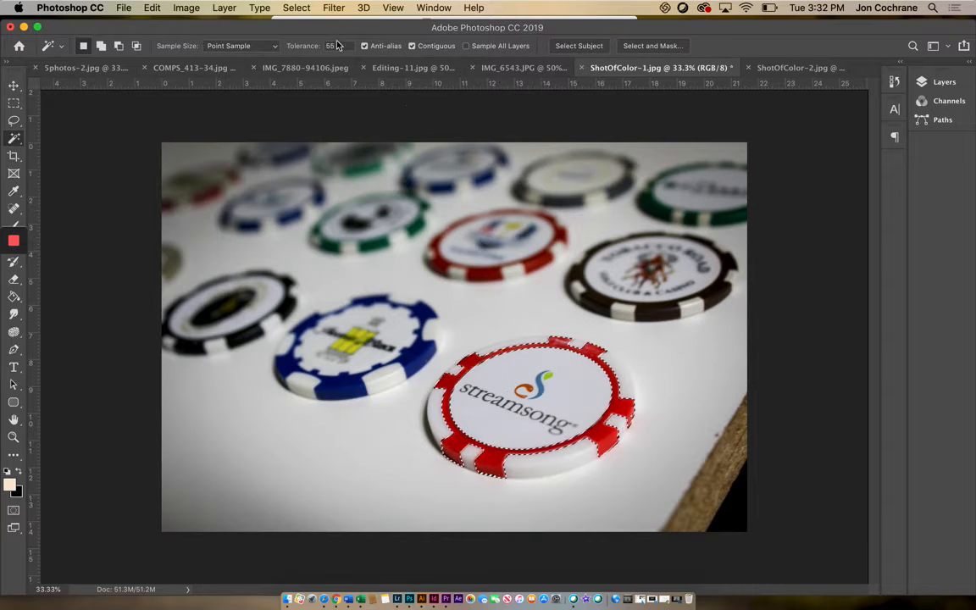
# Turn off Contiguous for the Magic Wand and clear the current selection.
pyautogui.click(412, 47)
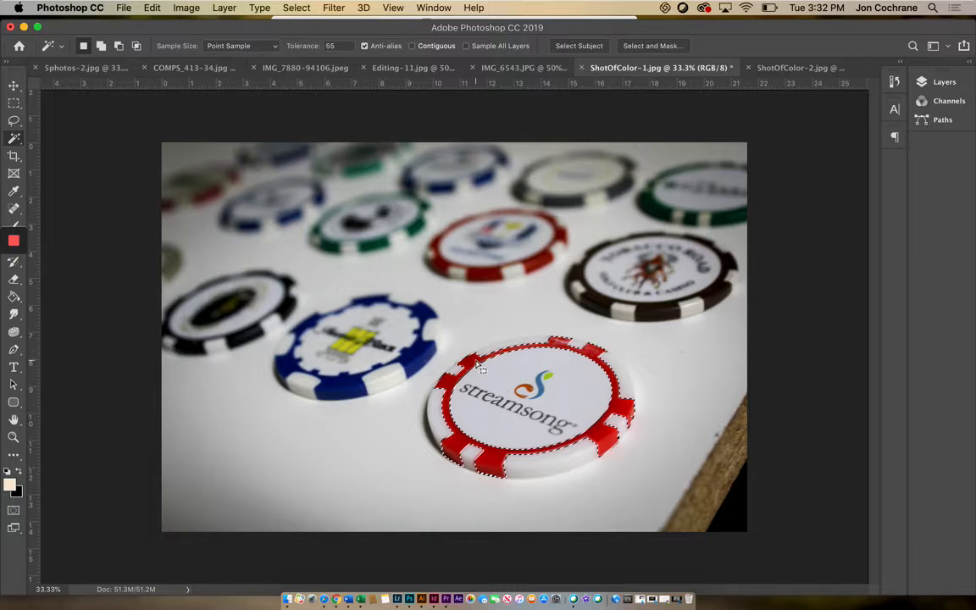
pyautogui.click(297, 8)
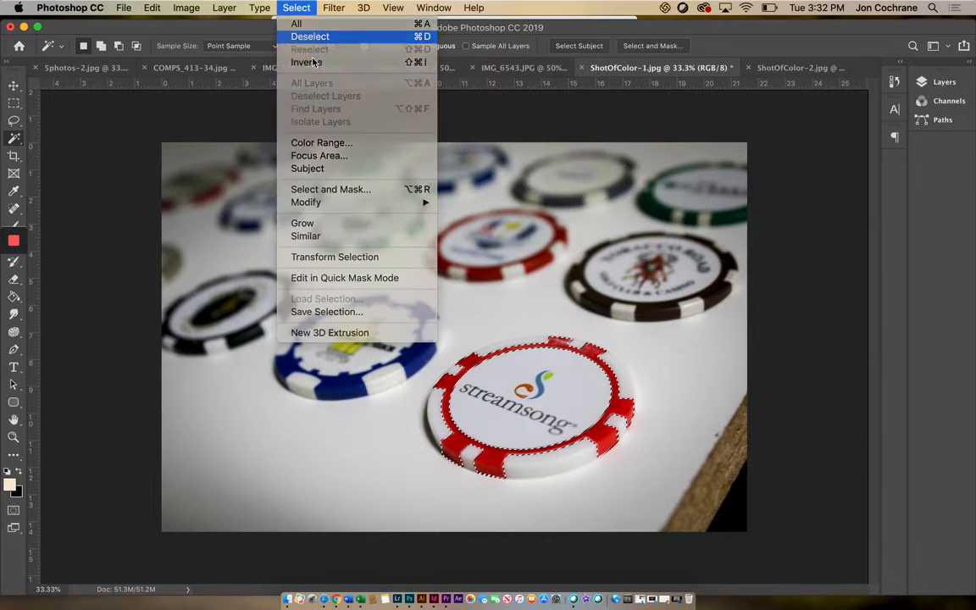
pyautogui.click(305, 35)
# Select matching reds across the whole image, sampling the streamsong chip's rim and adding samples from the red chip behind it and the rim's upper edge.
pyautogui.click(471, 360)
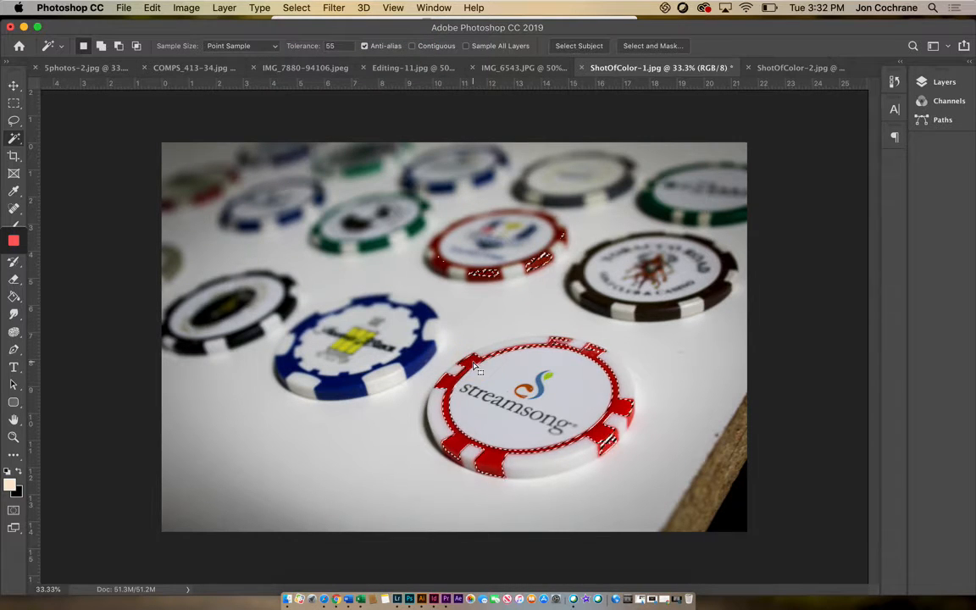
pyautogui.keyDown('shift'); pyautogui.click(478, 280); pyautogui.keyUp('shift')
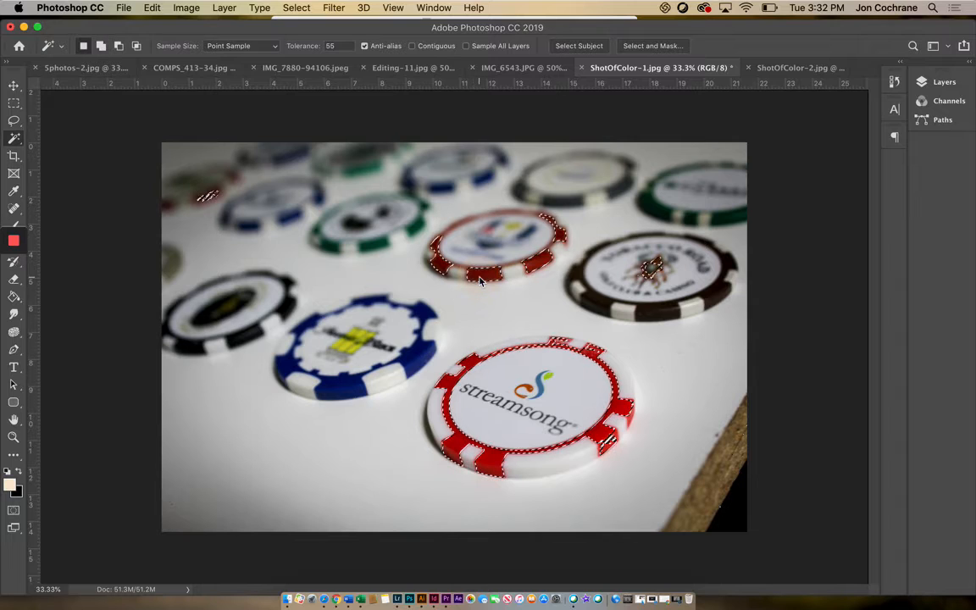
pyautogui.keyDown('shift'); pyautogui.click(558, 339); pyautogui.keyUp('shift')
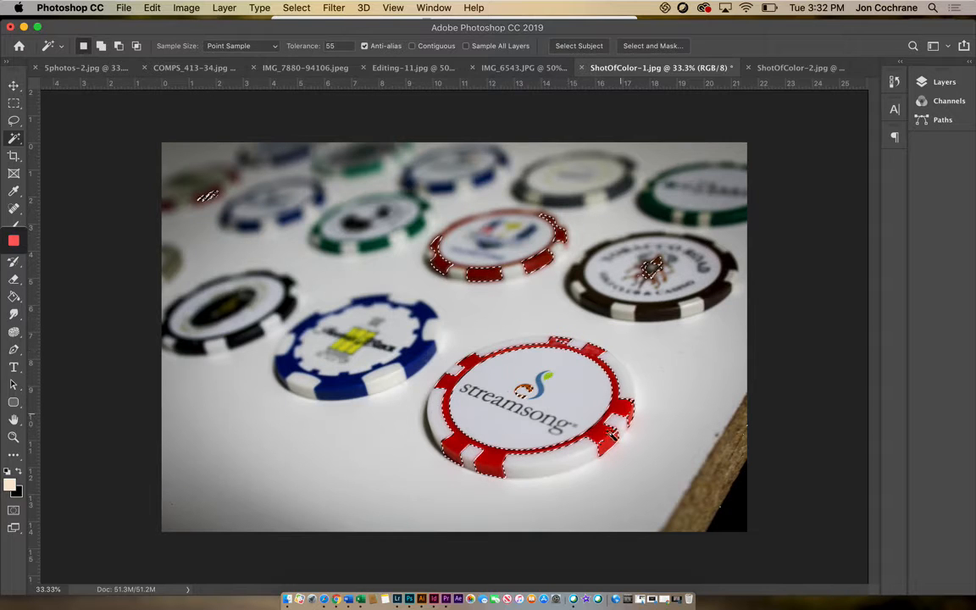
# Turn on Contiguous for the Magic Wand and reselect the streamsong chip's red rim, adding the patches the first sample misses.
pyautogui.keyDown('shift'); pyautogui.click(609, 433); pyautogui.keyUp('shift')
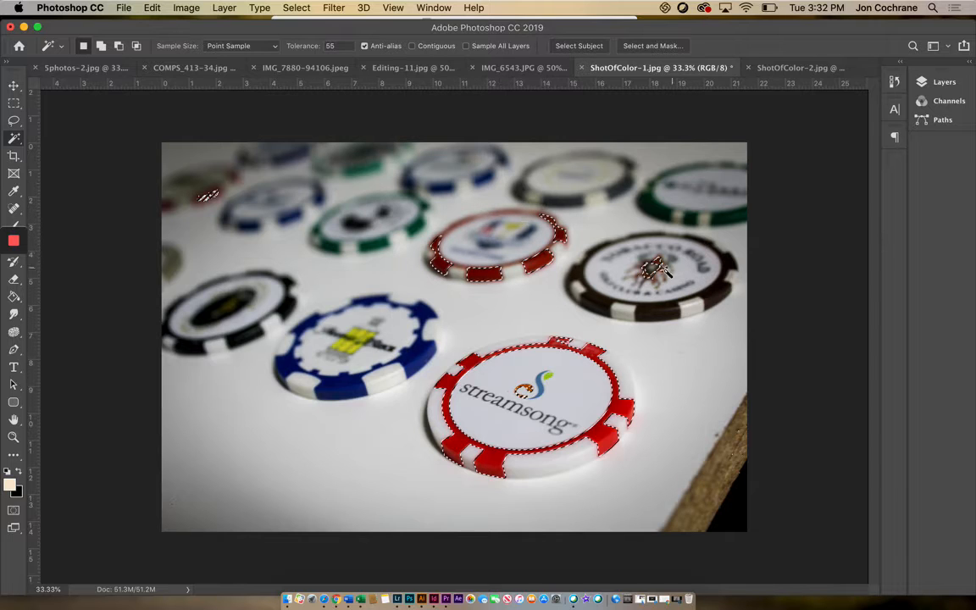
pyautogui.click(412, 47)
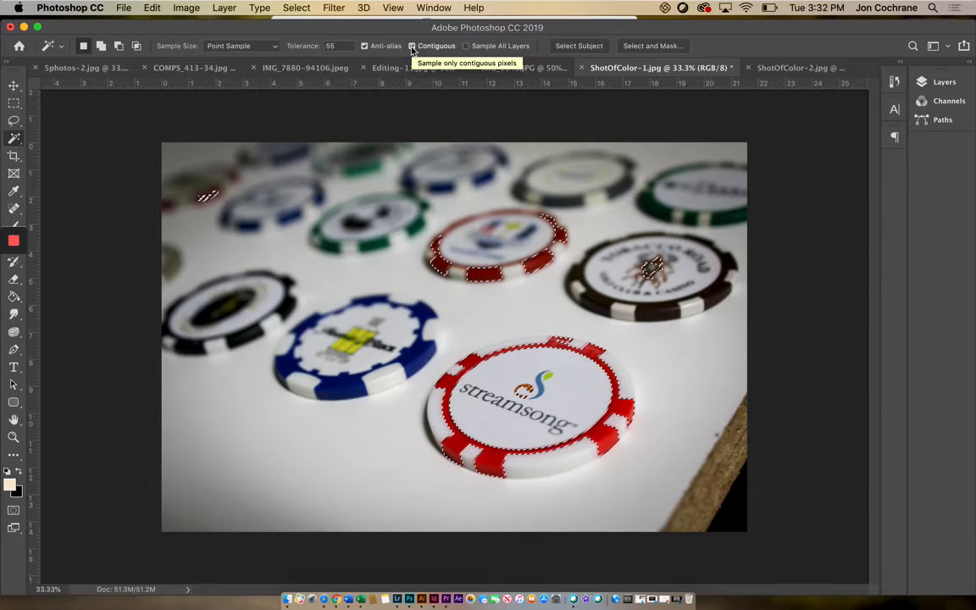
pyautogui.click(432, 362)
pyautogui.click(466, 359)
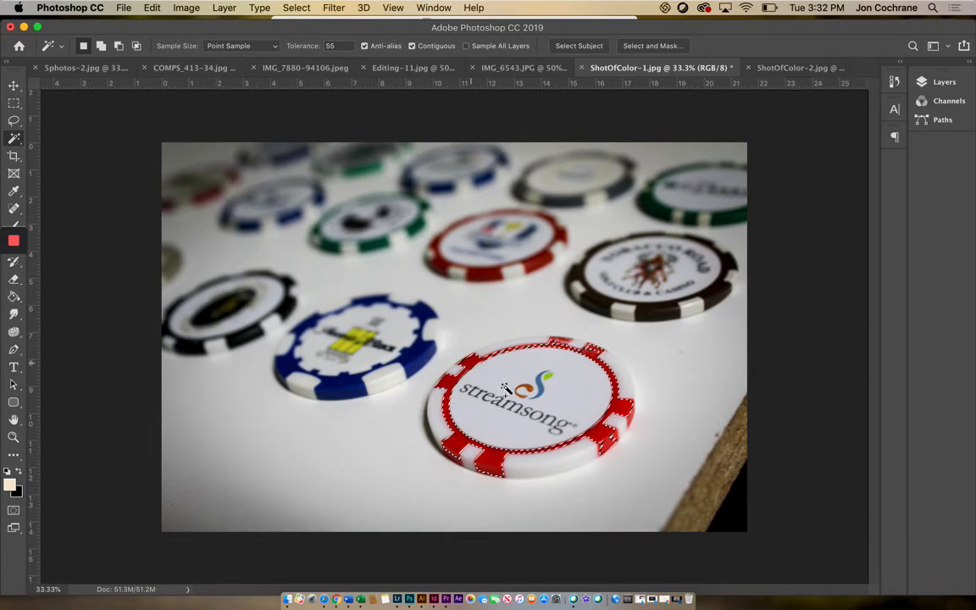
pyautogui.press('shift')
pyautogui.press('shift')
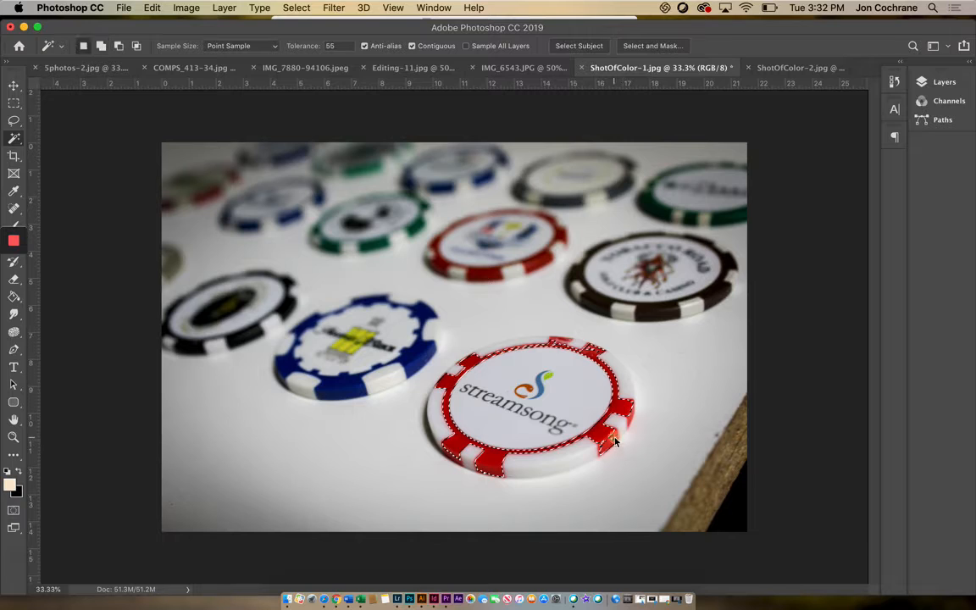
pyautogui.keyDown('shift'); pyautogui.click(616, 442); pyautogui.keyUp('shift')
pyautogui.press('shift')
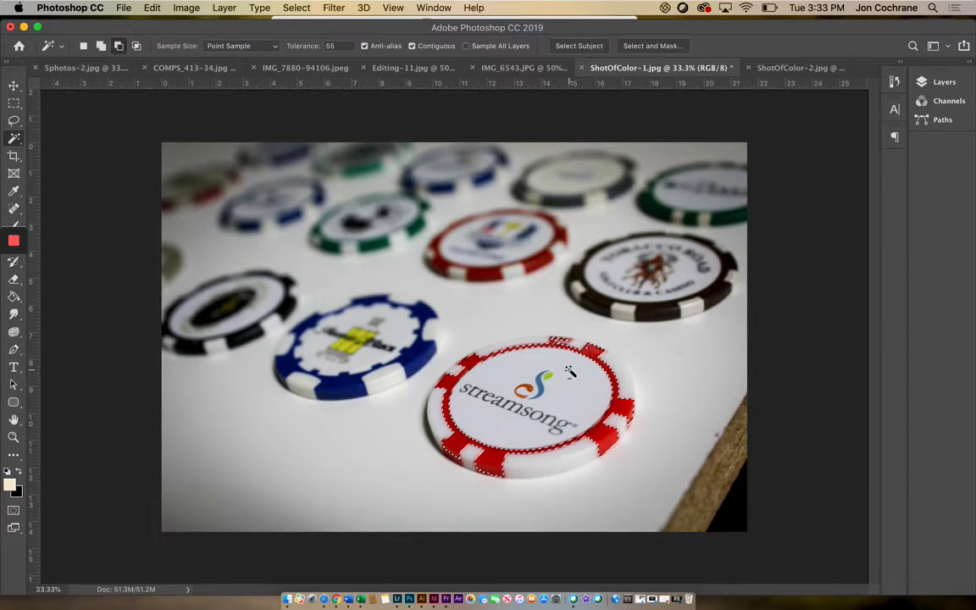
# Subtract the red ring and the remaining rim patches of the streamsong chip from the Magic Wand selection.
pyautogui.keyDown('alt'); pyautogui.click(562, 347); pyautogui.keyUp('alt')
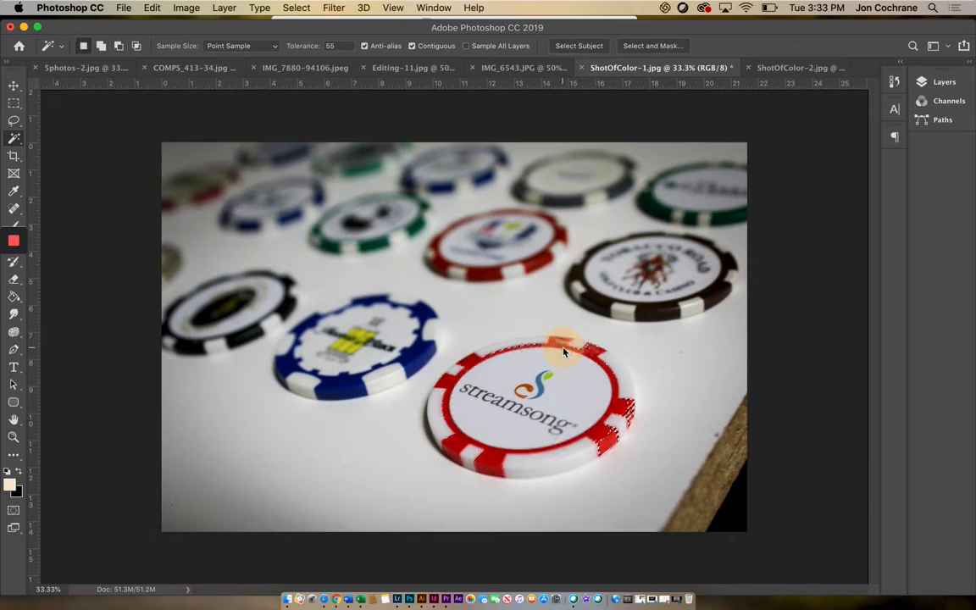
pyautogui.keyDown('alt'); pyautogui.click(629, 414); pyautogui.keyUp('alt')
pyautogui.keyDown('alt'); pyautogui.click(629, 407); pyautogui.keyUp('alt')
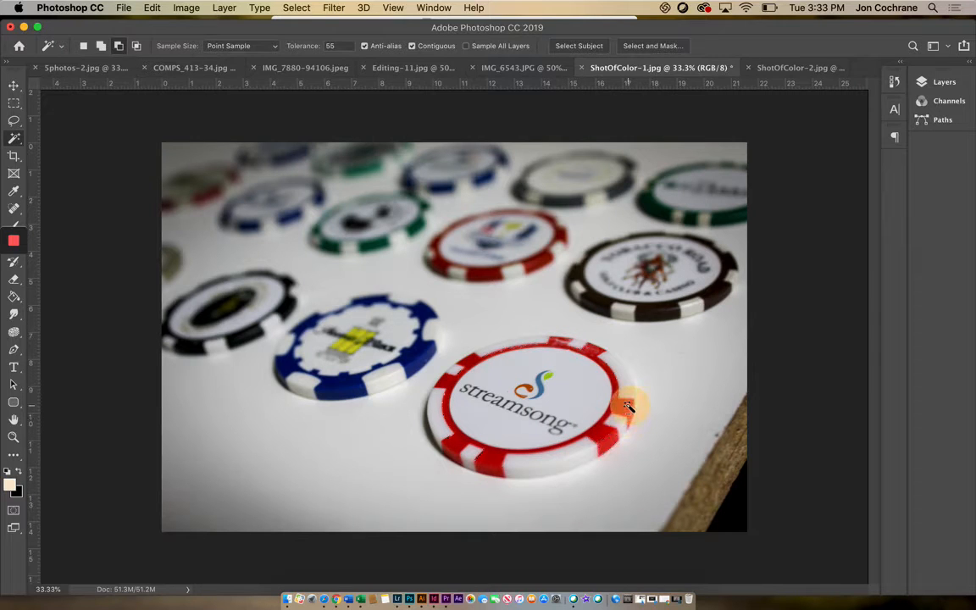
pyautogui.keyDown('alt'); pyautogui.click(455, 378); pyautogui.keyUp('alt')
# Select the whole streamsong chip with the Quick Selection tool, using a brush size of 600.
pyautogui.moveTo(13, 140); pyautogui.dragTo(65, 139)
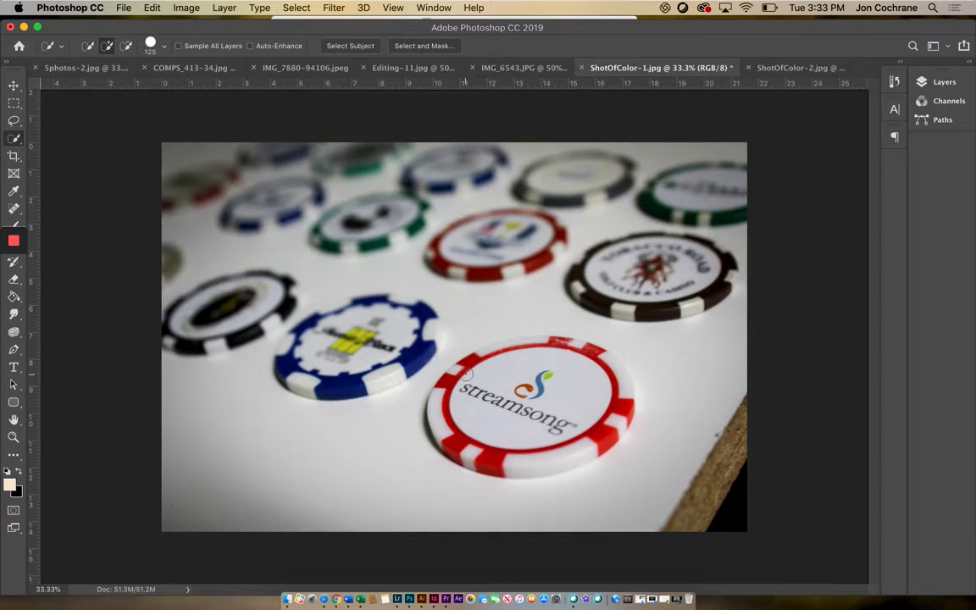
pyautogui.press(']')
pyautogui.click(497, 386)
pyautogui.click(527, 374)
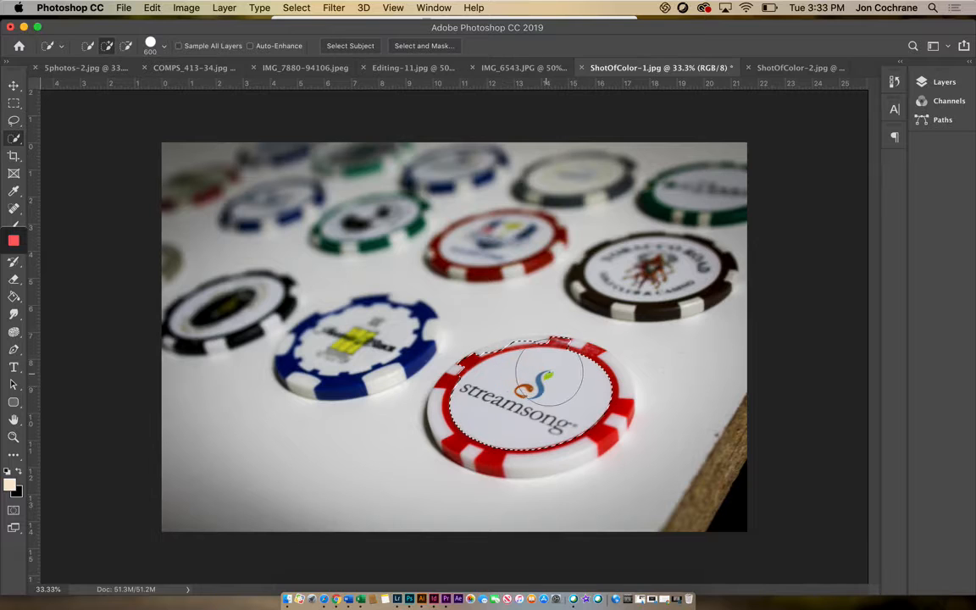
pyautogui.click(559, 374)
pyautogui.click(581, 381)
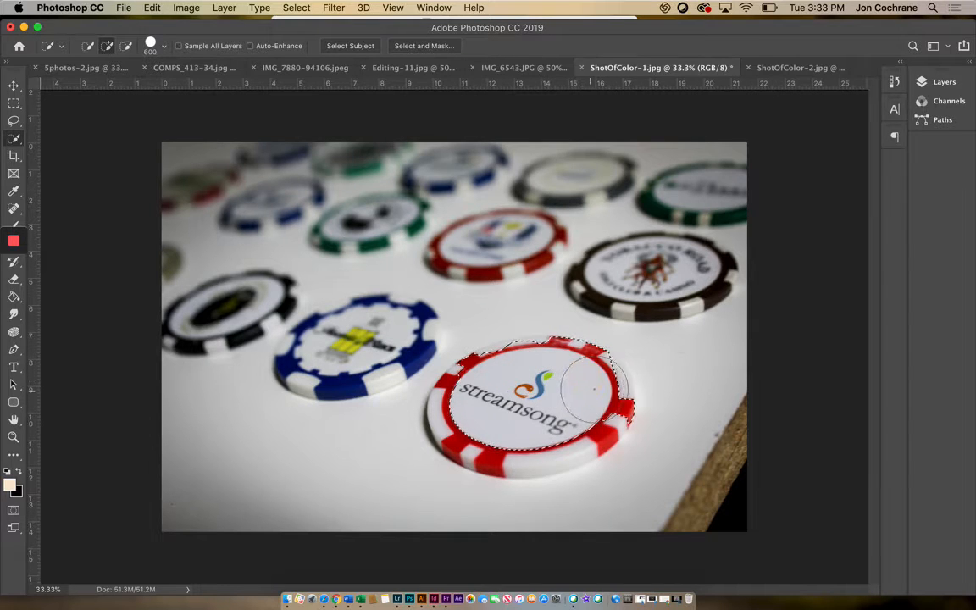
pyautogui.click(591, 389)
pyautogui.click(579, 418)
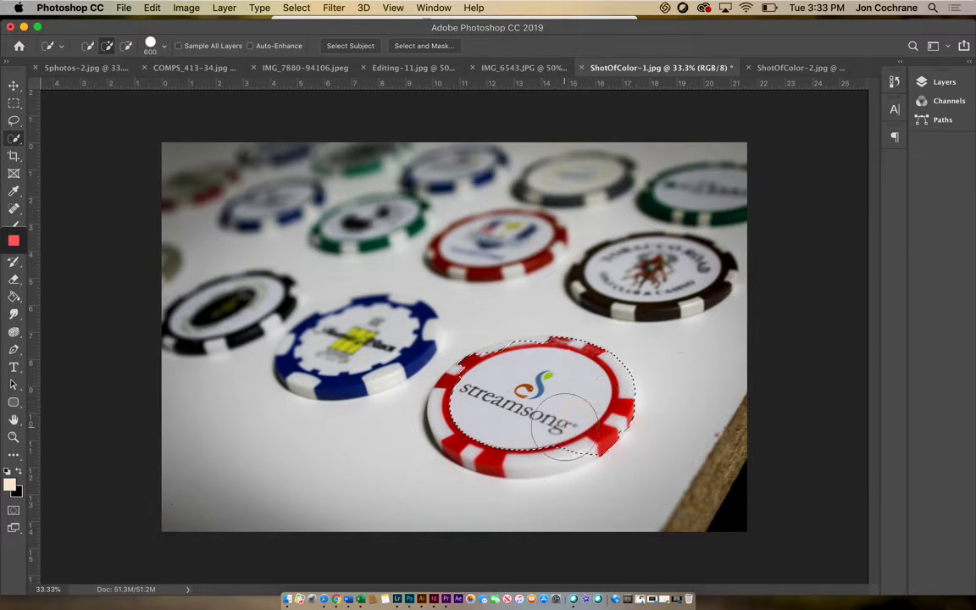
pyautogui.click(542, 434)
pyautogui.click(514, 435)
pyautogui.click(488, 430)
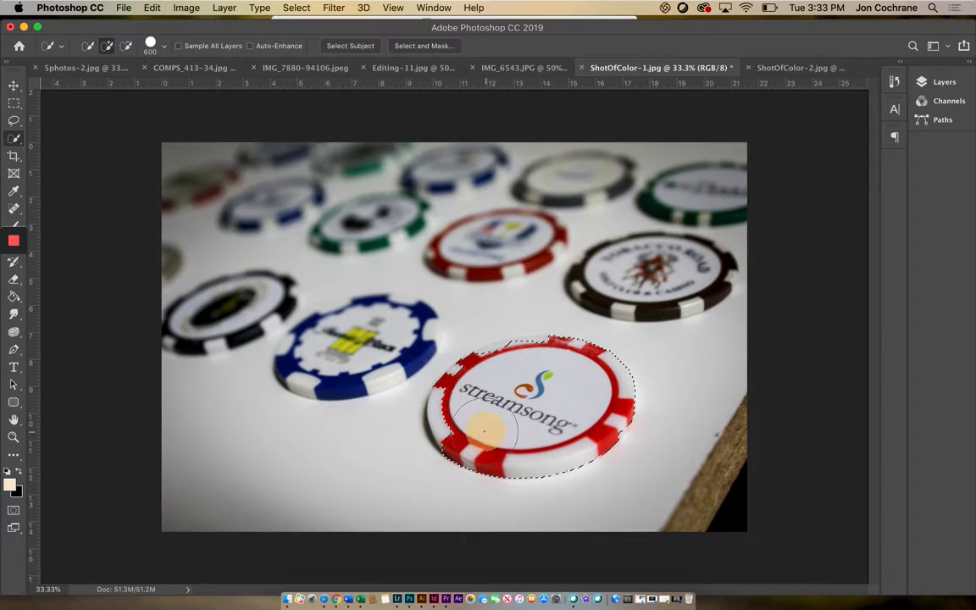
pyautogui.click(468, 422)
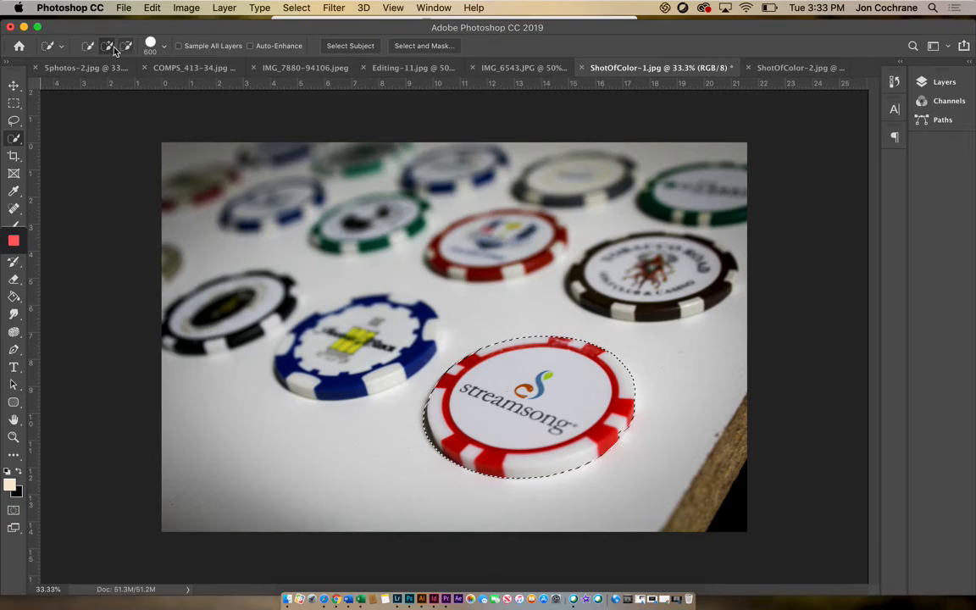
pyautogui.click(87, 47)
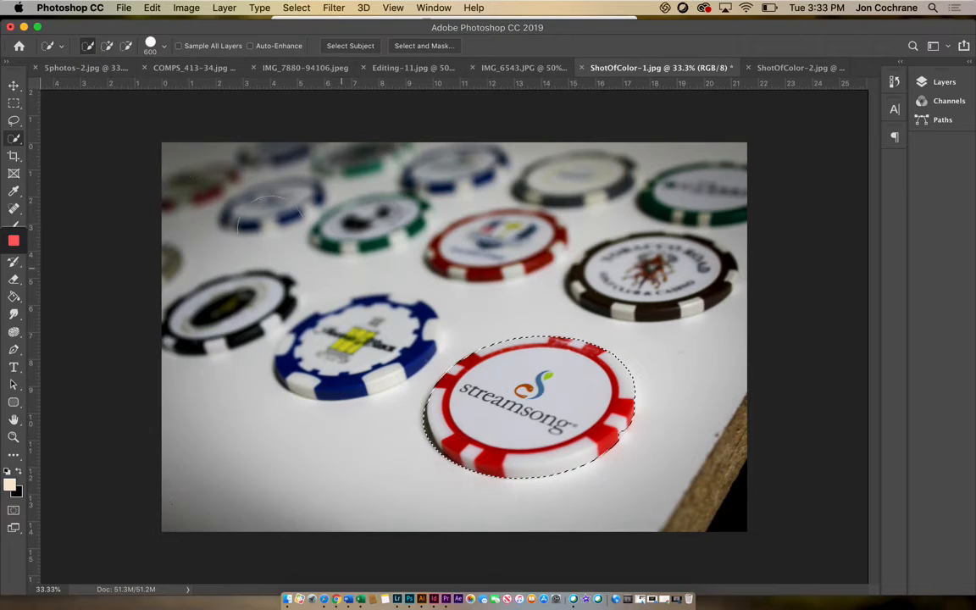
pyautogui.click(106, 48)
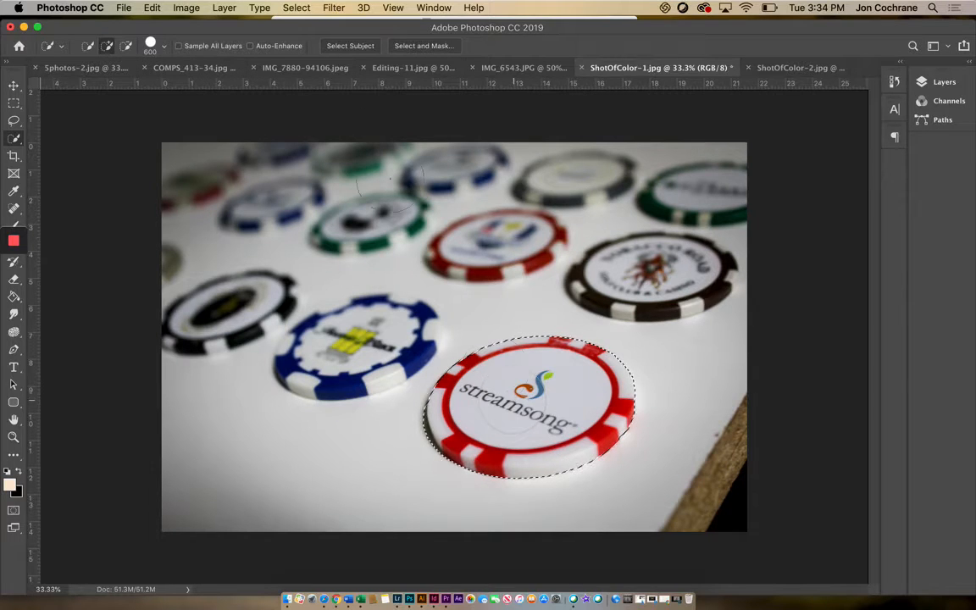
# Try desaturating the selected streamsong chip and undo it.
pyautogui.click(180, 8)
pyautogui.moveTo(246, 44)
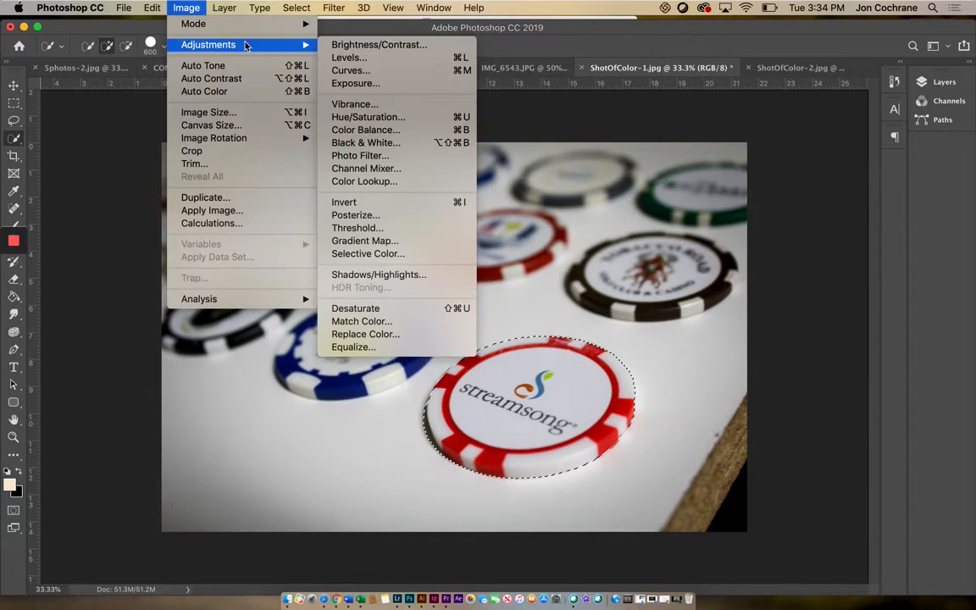
pyautogui.click(354, 308)
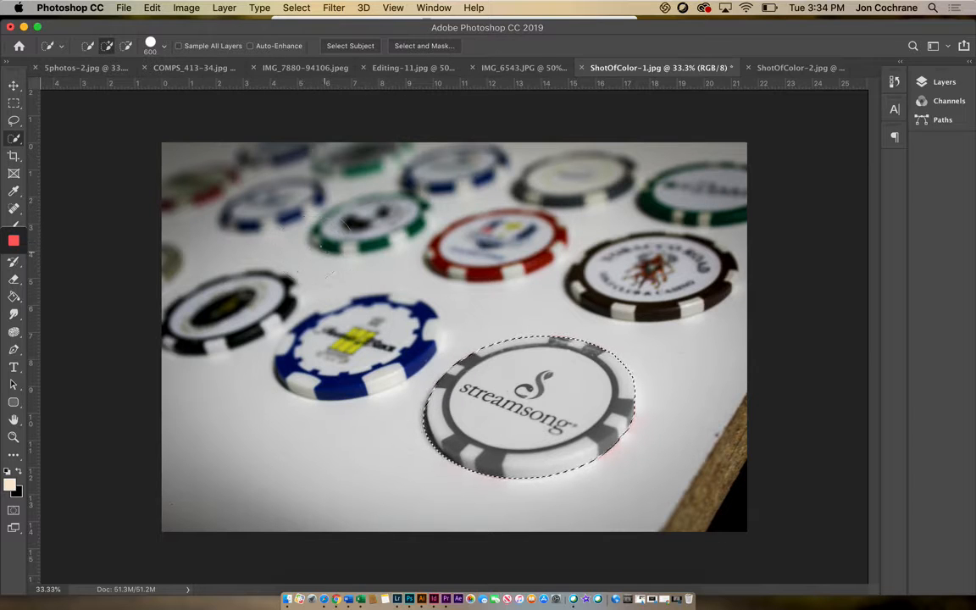
pyautogui.click(152, 7)
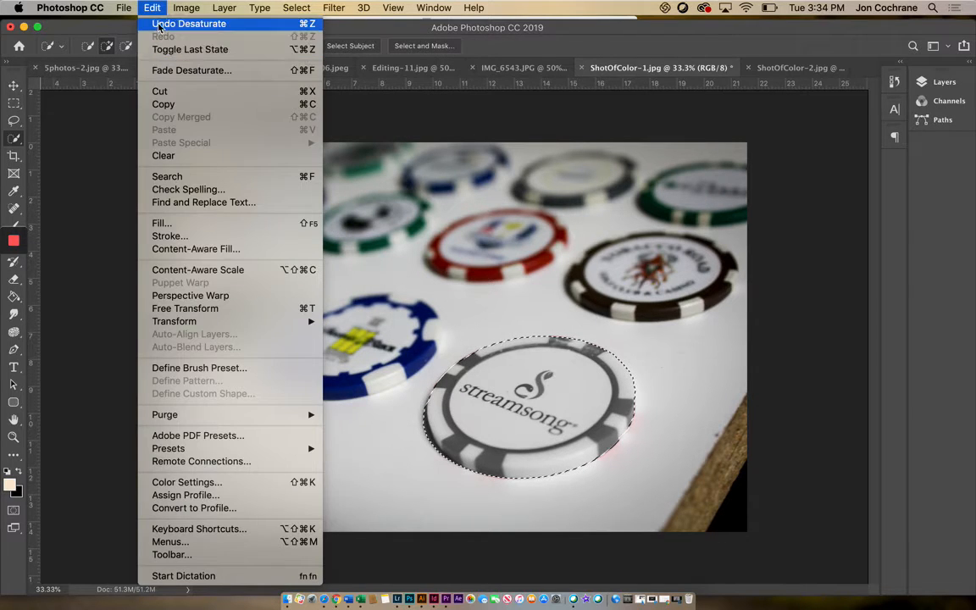
pyautogui.click(158, 24)
# Invert the selection to desaturate everything except the streamsong chip, and deselect.
pyautogui.click(295, 8)
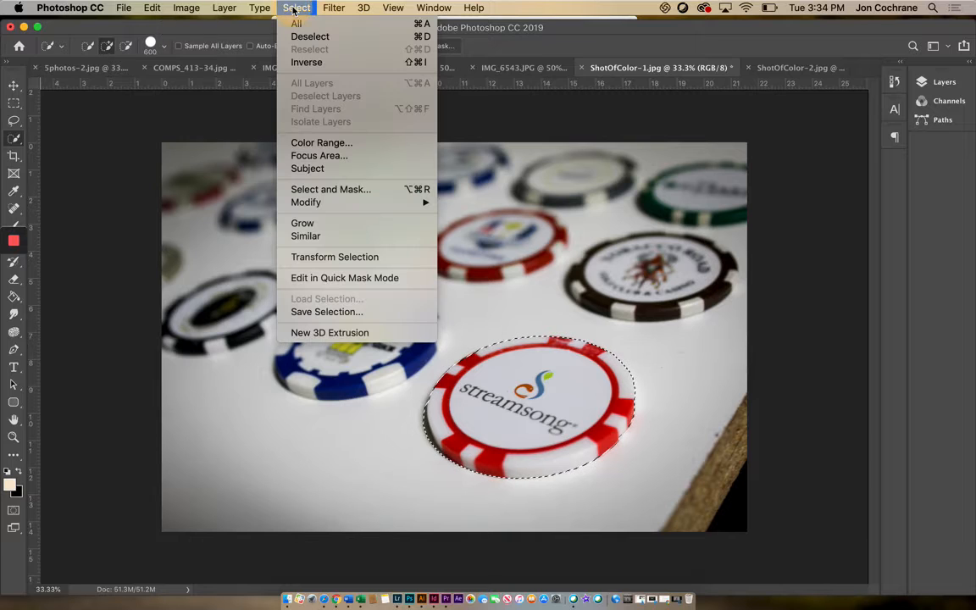
pyautogui.click(307, 62)
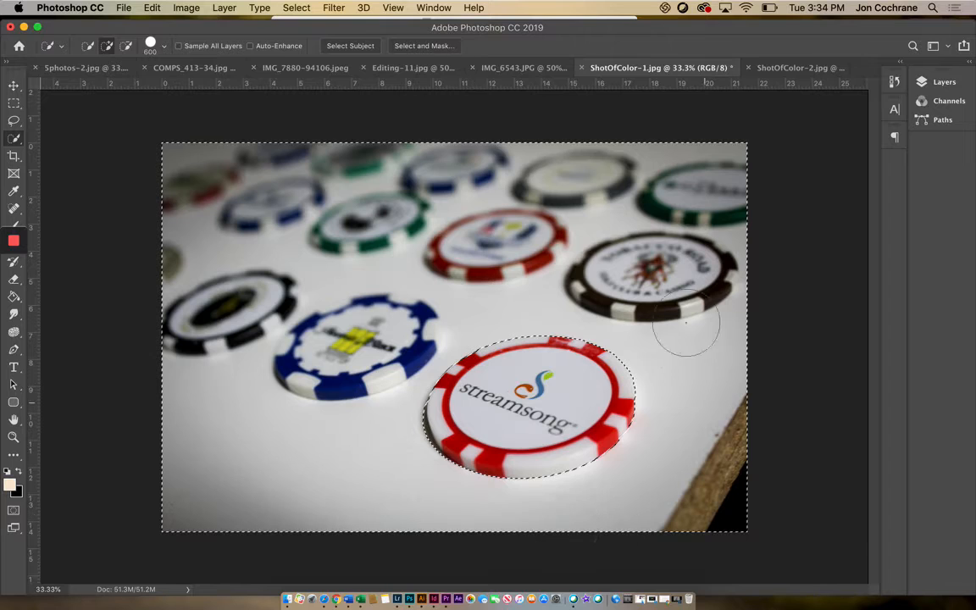
pyautogui.click(186, 8)
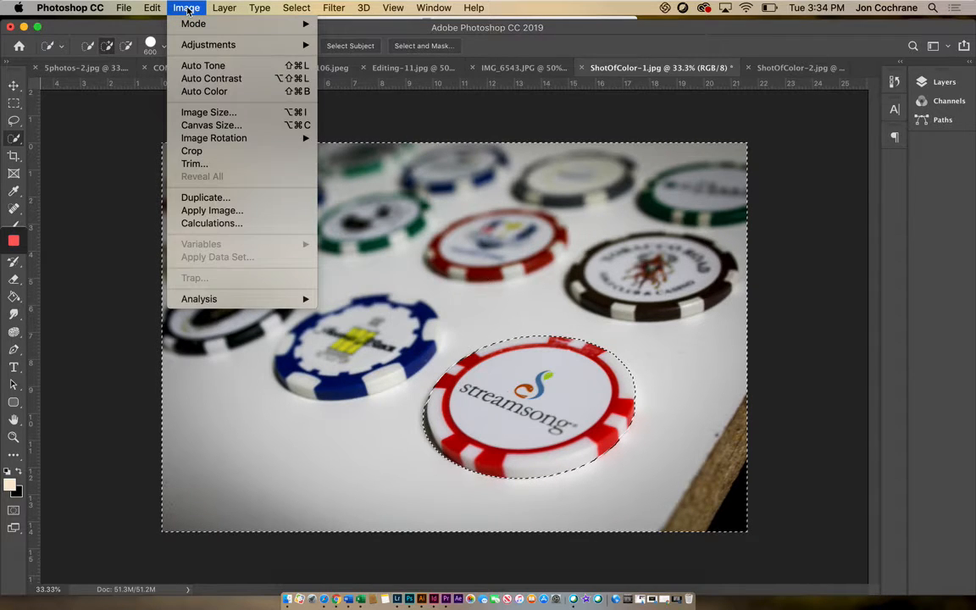
pyautogui.moveTo(209, 44)
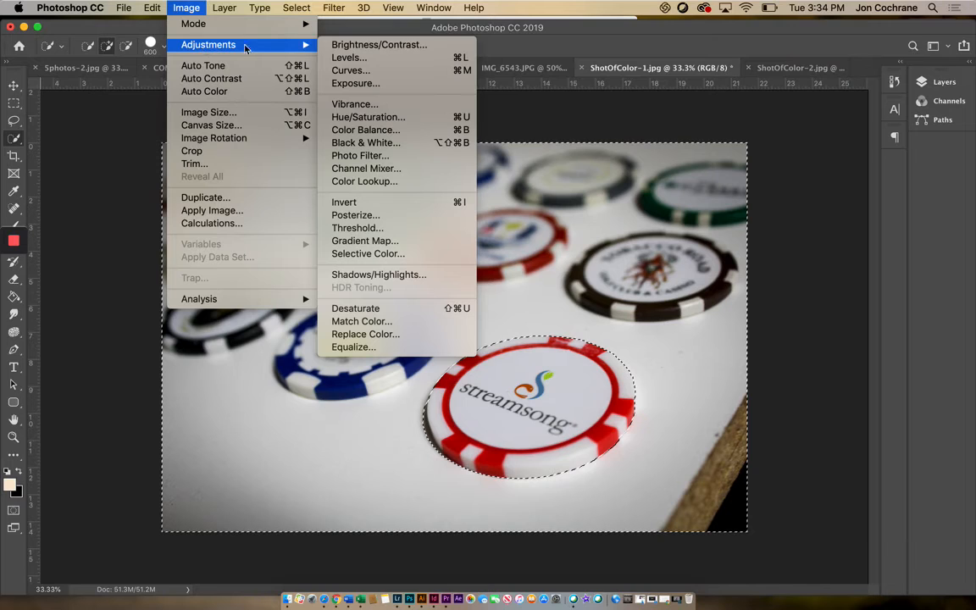
pyautogui.click(356, 308)
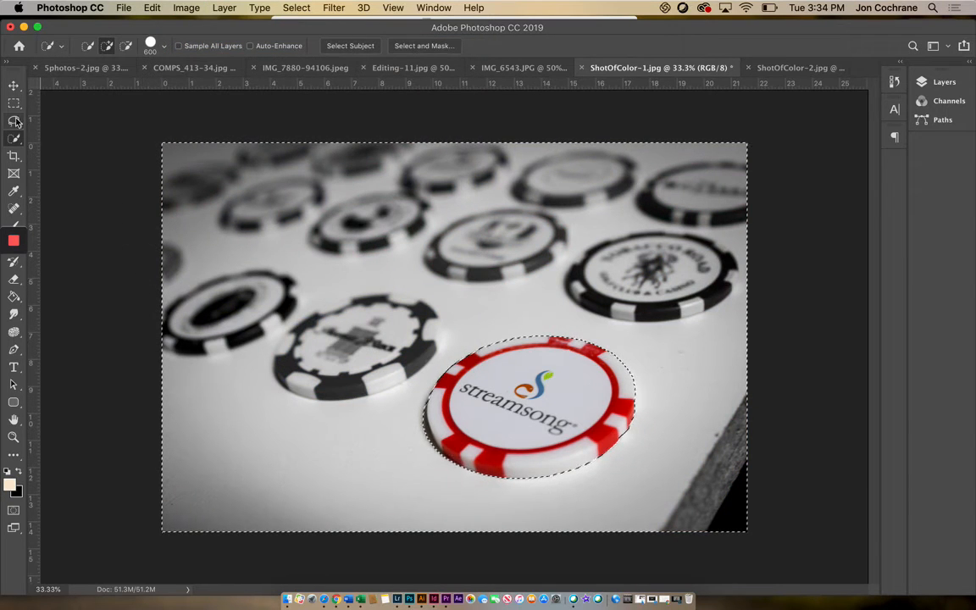
pyautogui.click(14, 102)
pyautogui.press('super+d')
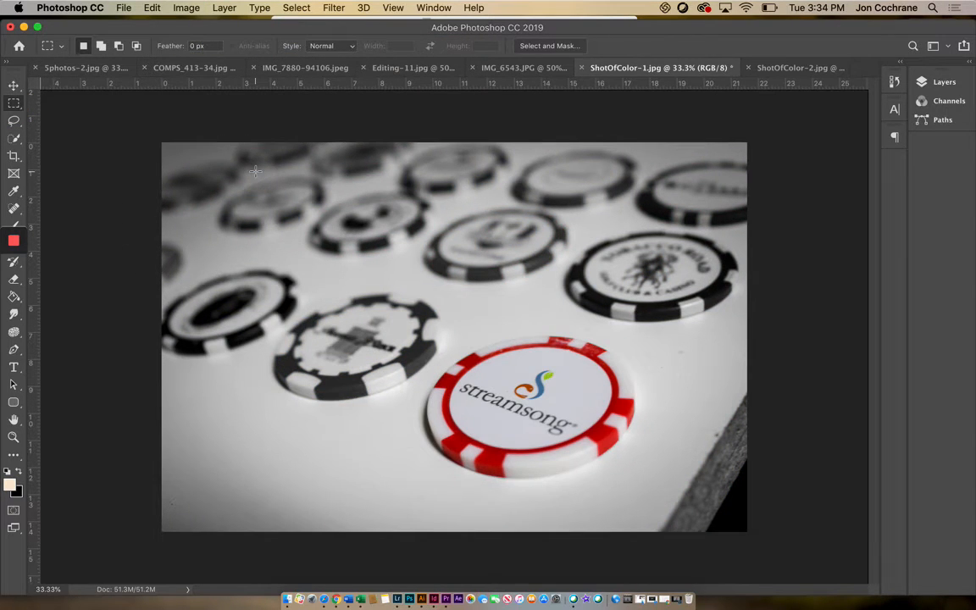
# In ShotOfColor-2.jpg, select the pink egg with the Quick Selection tool, subtracting the spill around its lower edge.
pyautogui.click(773, 67)
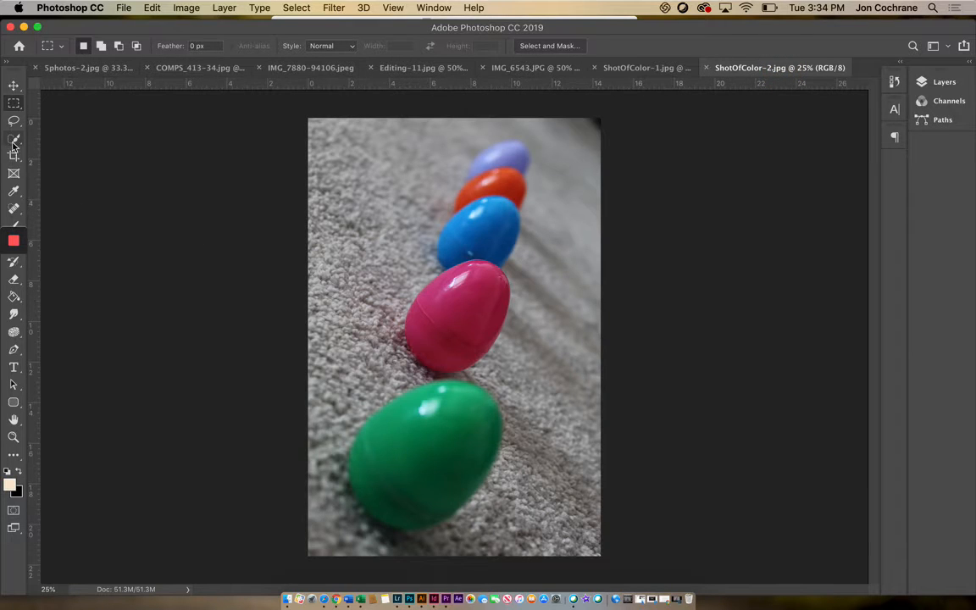
pyautogui.moveTo(14, 138); pyautogui.dragTo(70, 142)
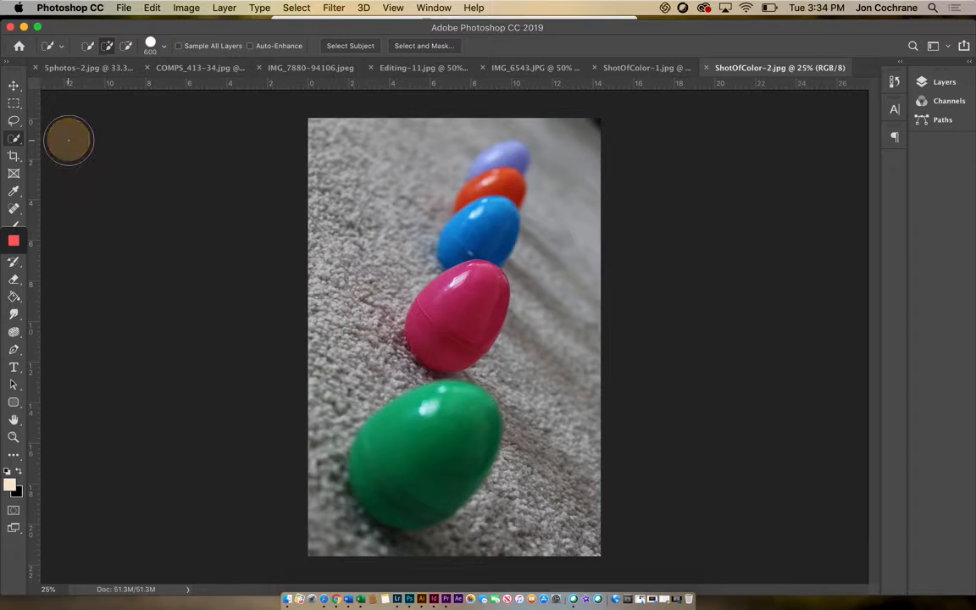
pyautogui.moveTo(479, 292); pyautogui.dragTo(419, 369)
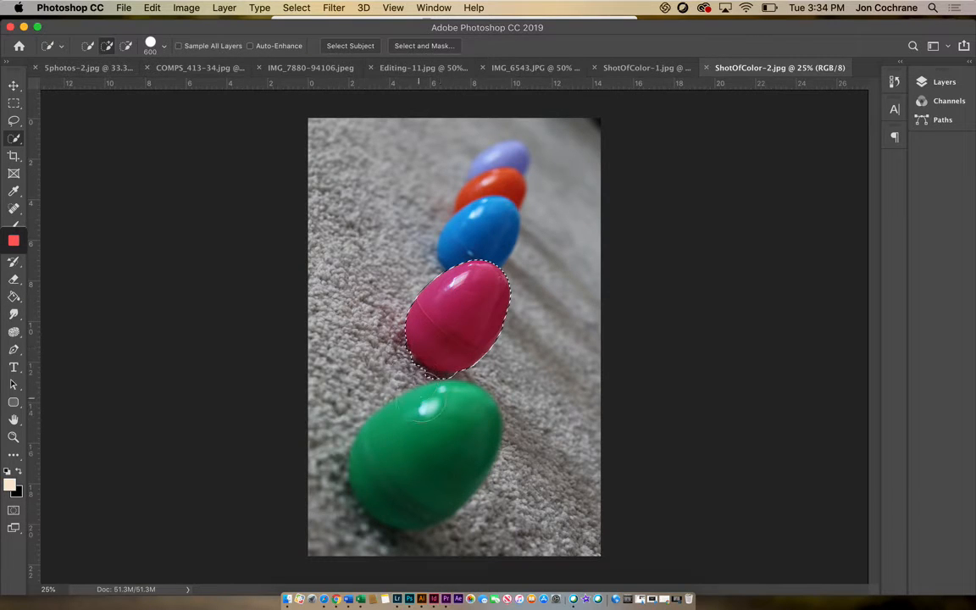
pyautogui.keyDown('alt'); pyautogui.click(428, 396); pyautogui.keyUp('alt')
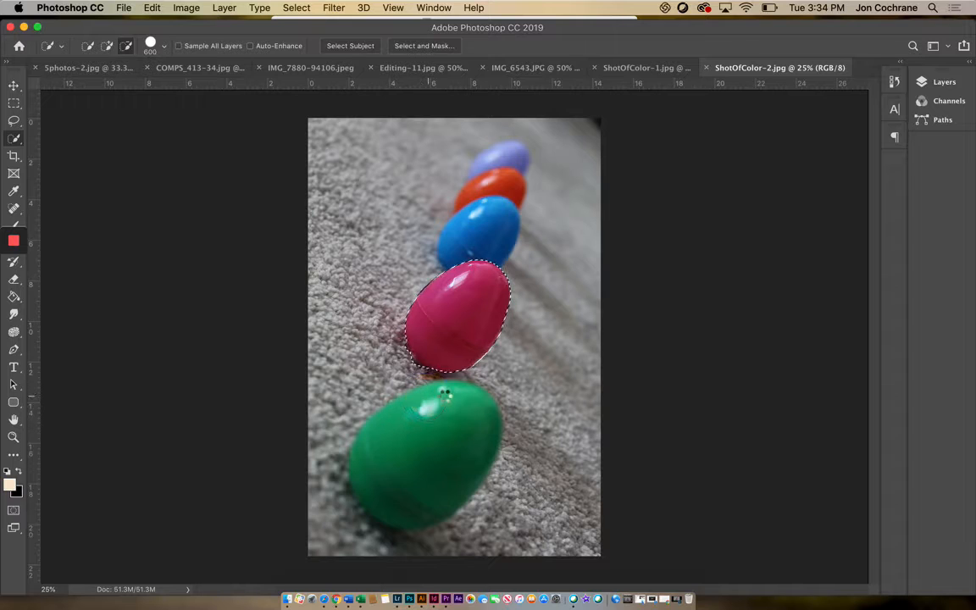
pyautogui.keyDown('alt'); pyautogui.click(401, 371); pyautogui.keyUp('alt')
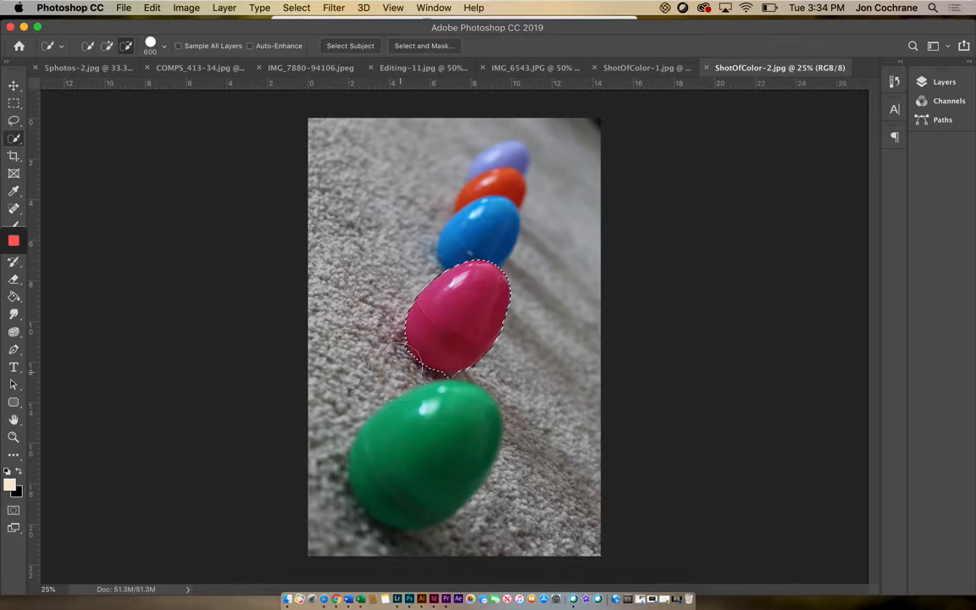
pyautogui.keyDown('alt'); pyautogui.click(453, 396); pyautogui.keyUp('alt')
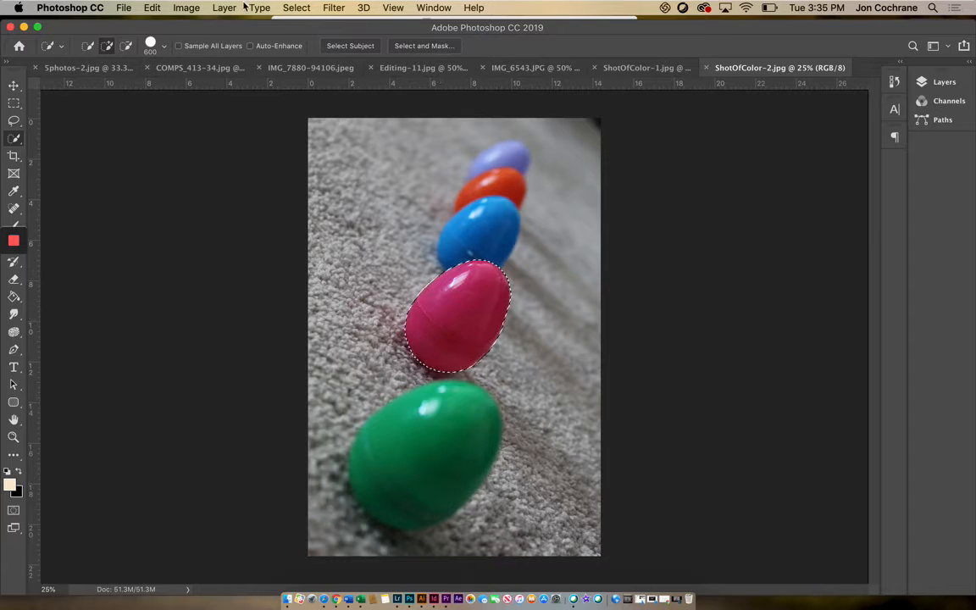
# Invert the pink egg selection, desaturate everything except the egg, and deselect.
pyautogui.click(309, 8)
pyautogui.click(310, 62)
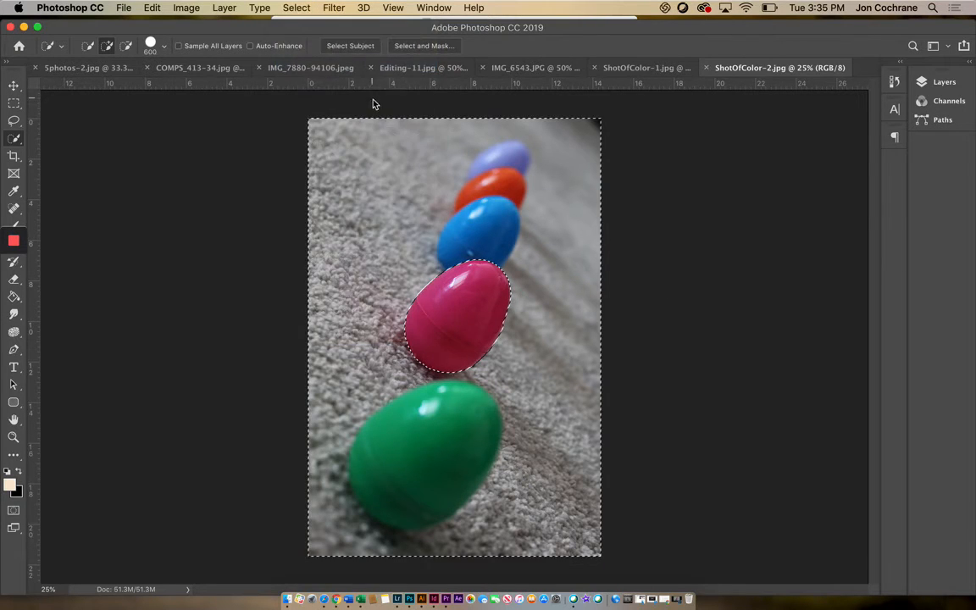
pyautogui.click(186, 8)
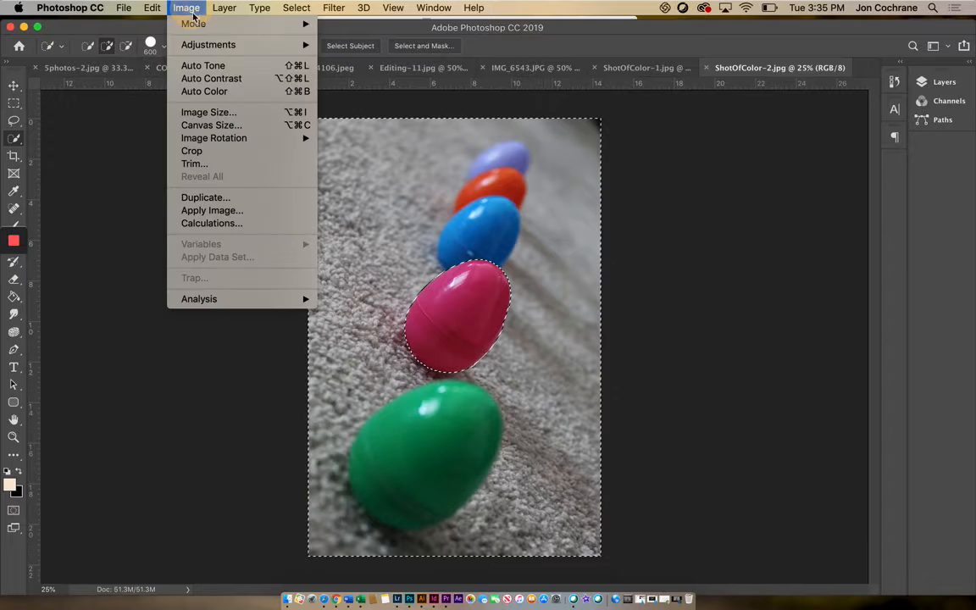
pyautogui.moveTo(290, 46)
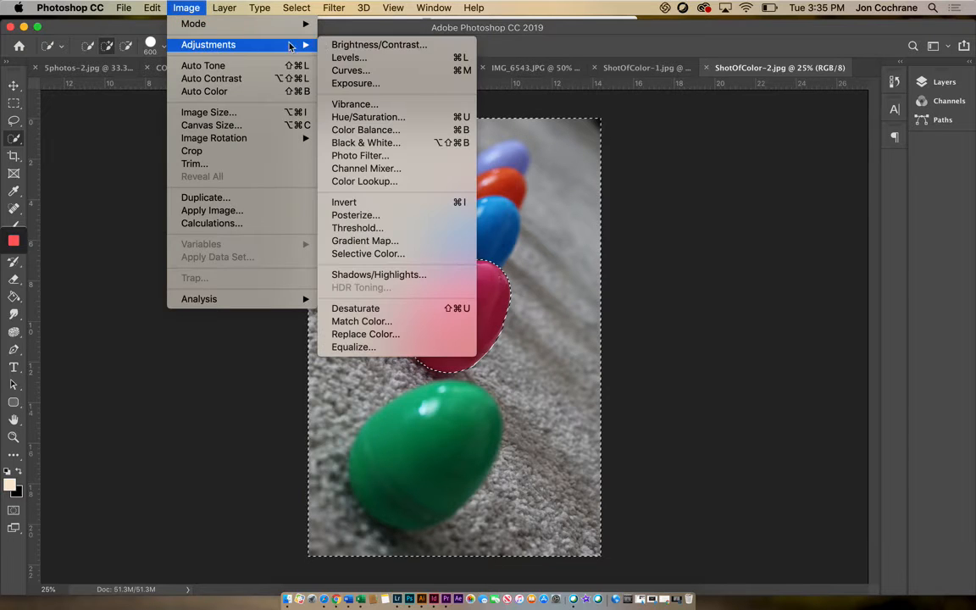
pyautogui.click(362, 313)
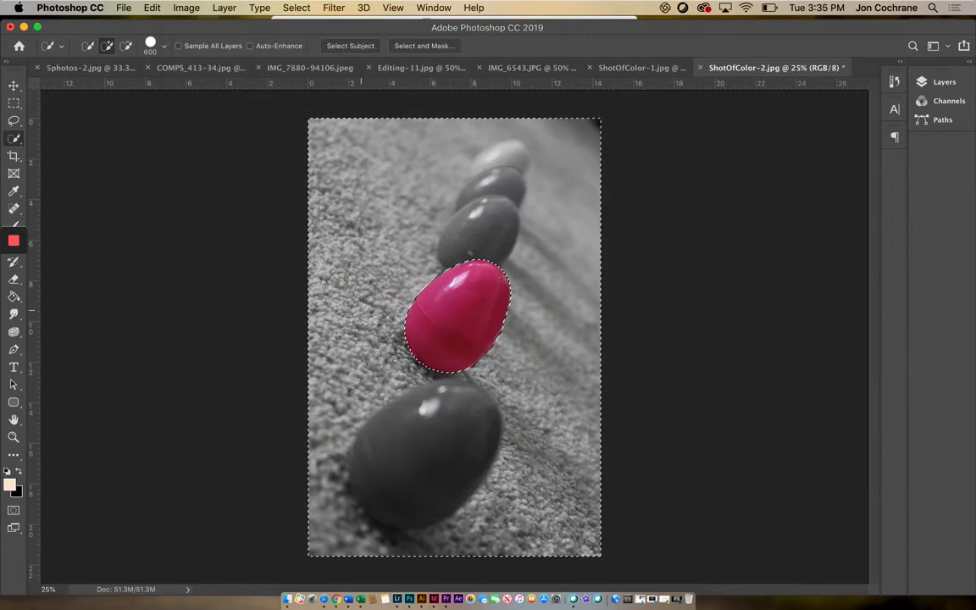
pyautogui.click(297, 8)
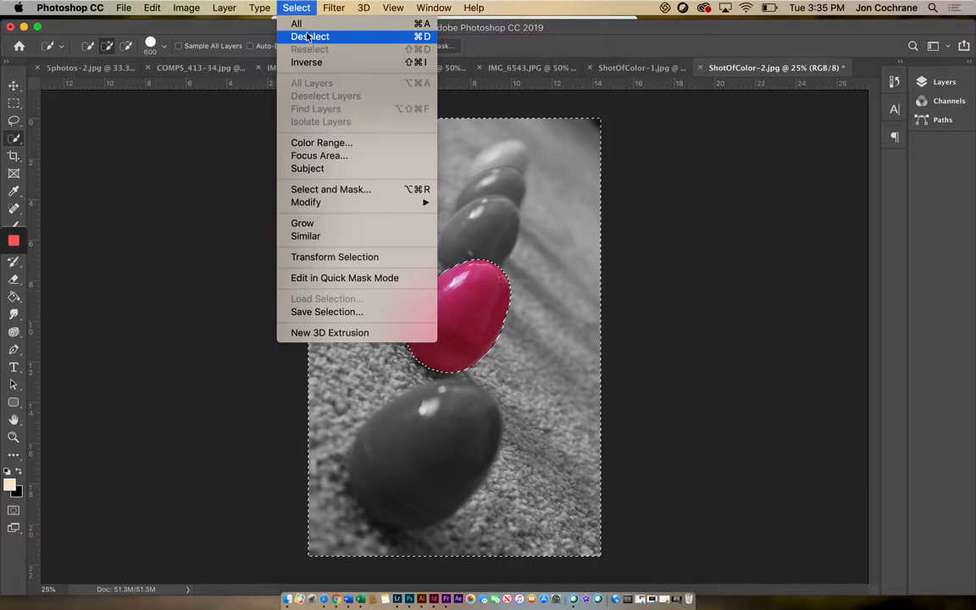
pyautogui.click(310, 38)
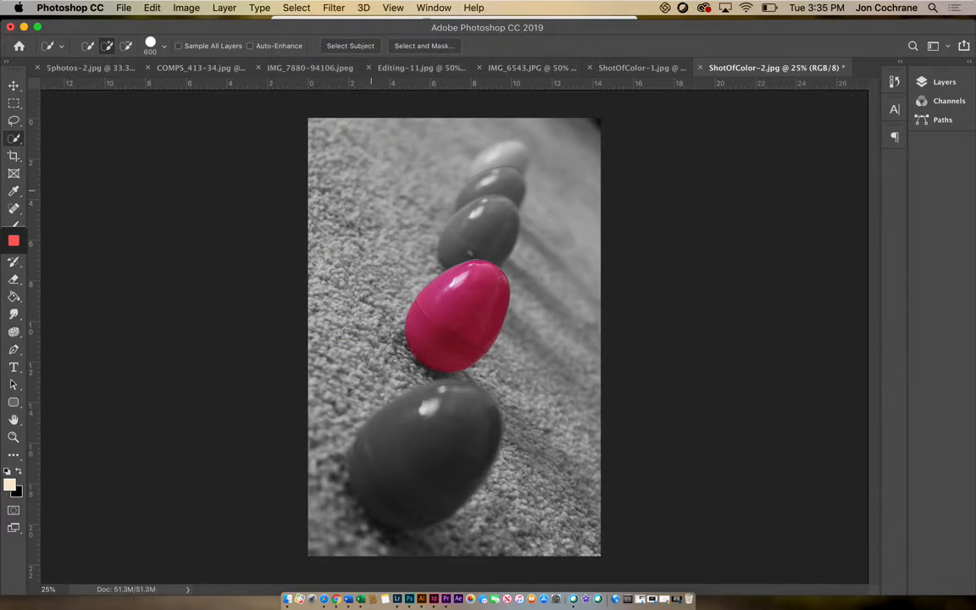
# Apply a Levels adjustment to the egg photo with input levels of 14, 1.41 and 228.
pyautogui.click(186, 8)
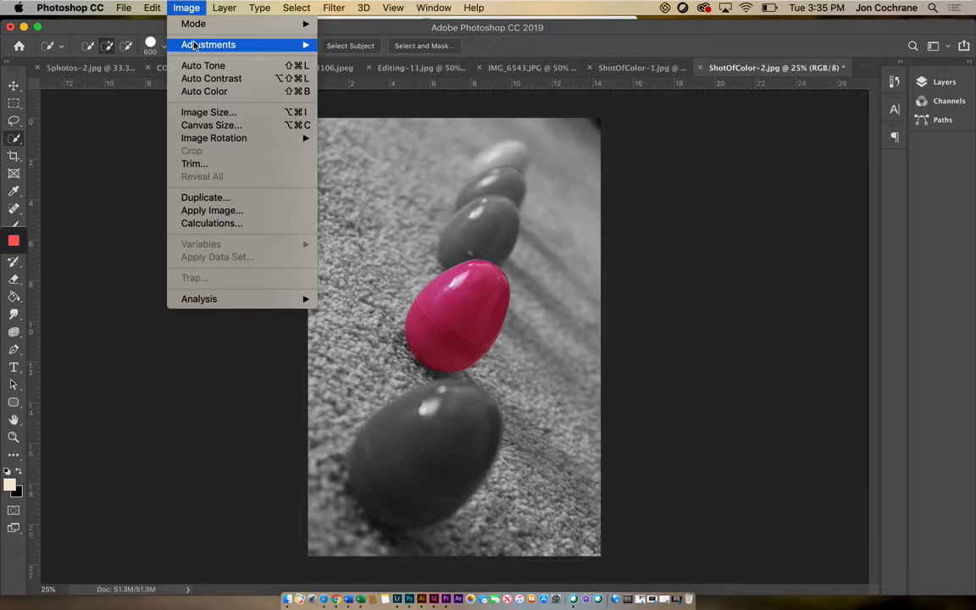
pyautogui.moveTo(239, 44)
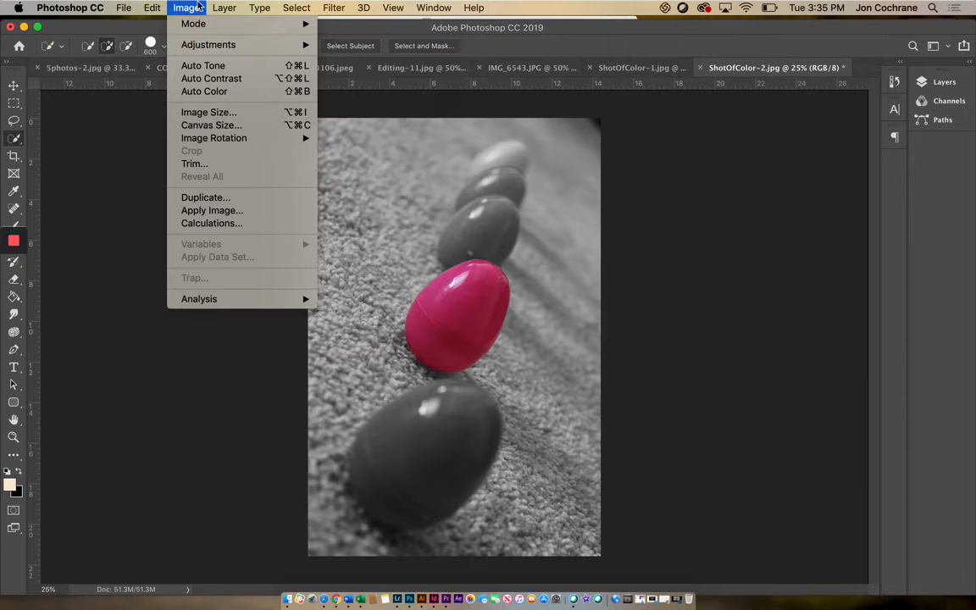
pyautogui.click(347, 58)
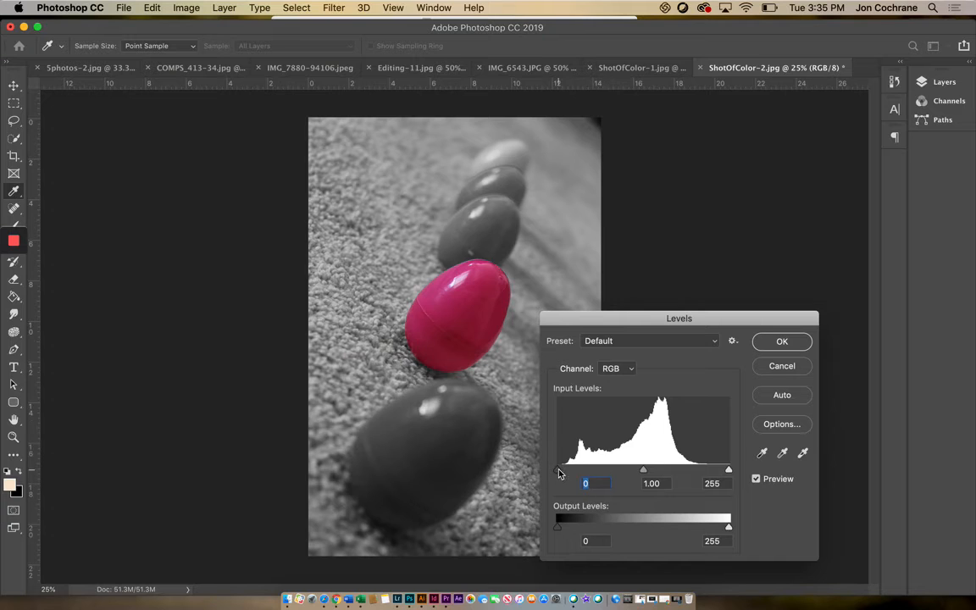
pyautogui.moveTo(558, 472); pyautogui.dragTo(567, 468)
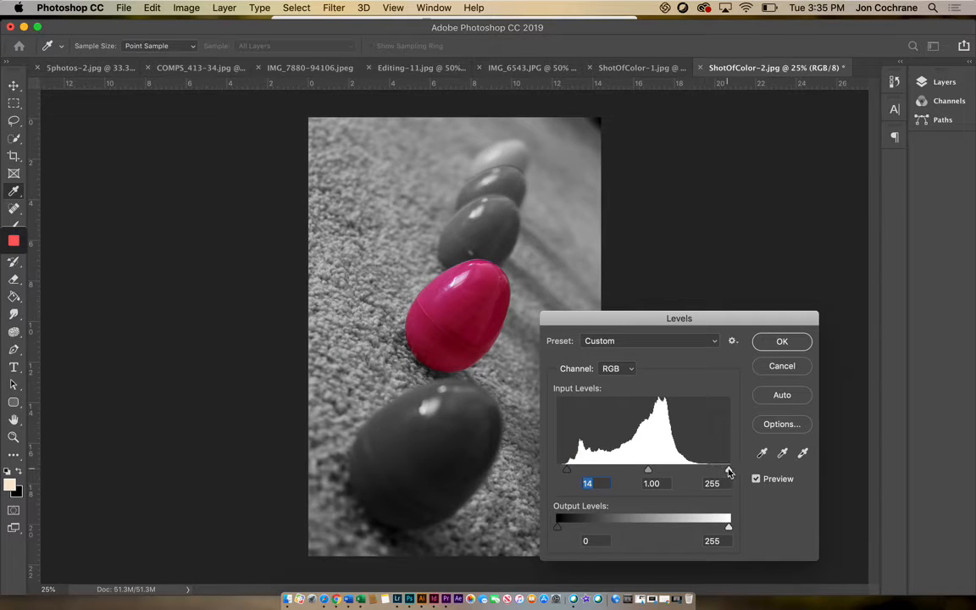
pyautogui.moveTo(728, 471); pyautogui.dragTo(710, 470)
pyautogui.moveTo(638, 470)
pyautogui.mouseDown()
pyautogui.moveTo(648, 472)
pyautogui.moveTo(621, 472)
pyautogui.mouseUp()
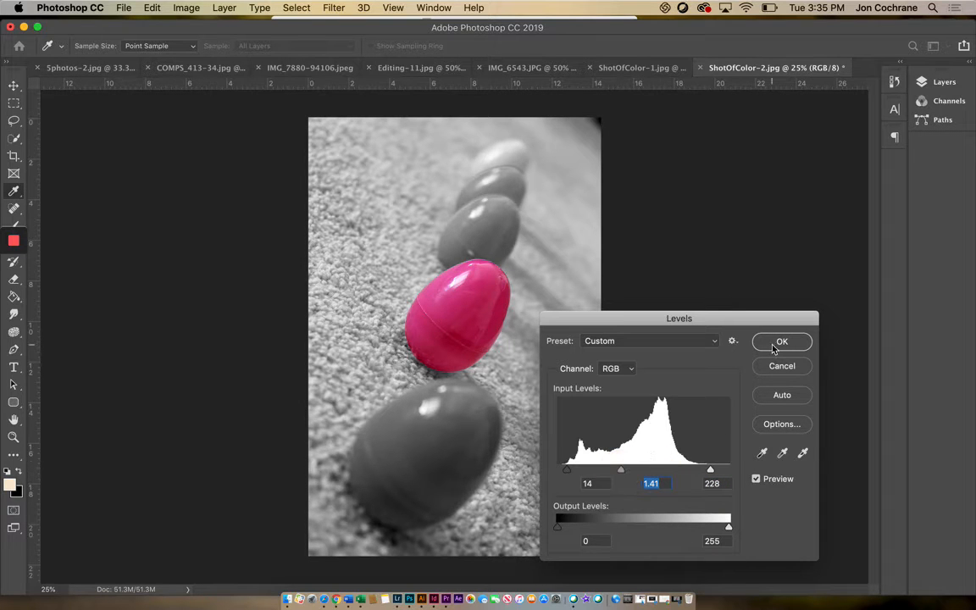
pyautogui.click(780, 343)
pyautogui.press('w')
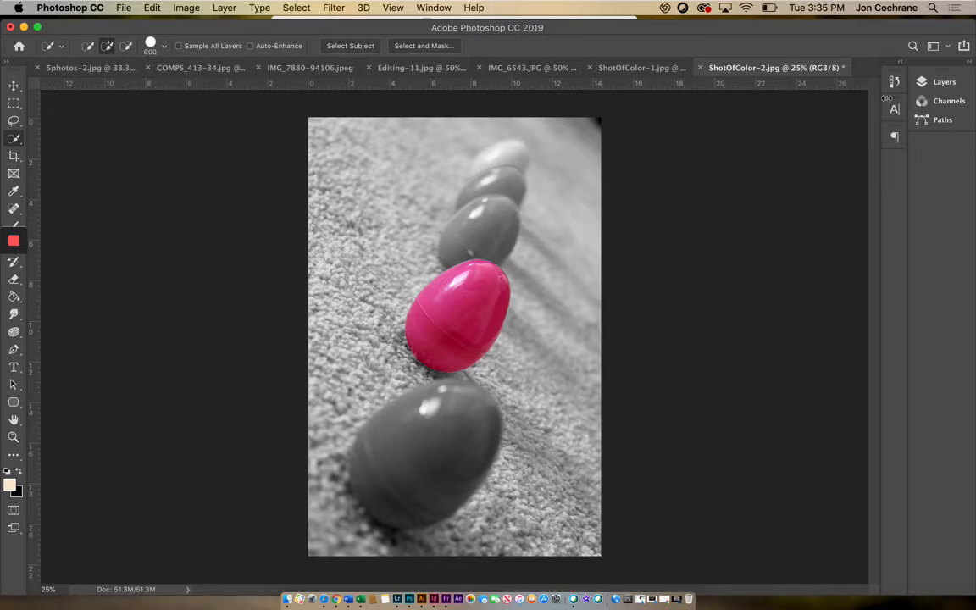
# Review the egg photo's edit history, stepping from the Open state through Select Inverse and Desaturate to Deselect.
pyautogui.click(434, 7)
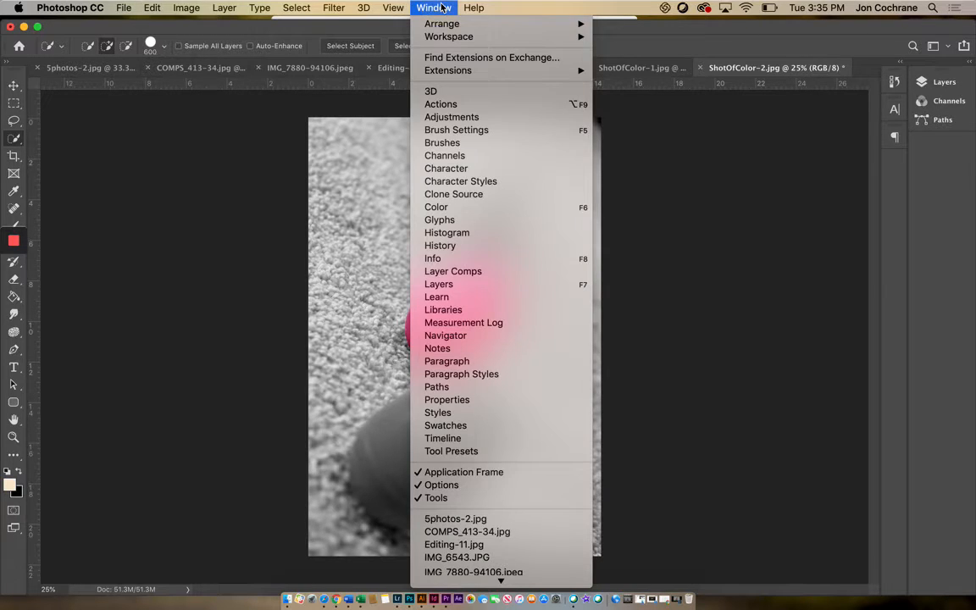
pyautogui.click(436, 245)
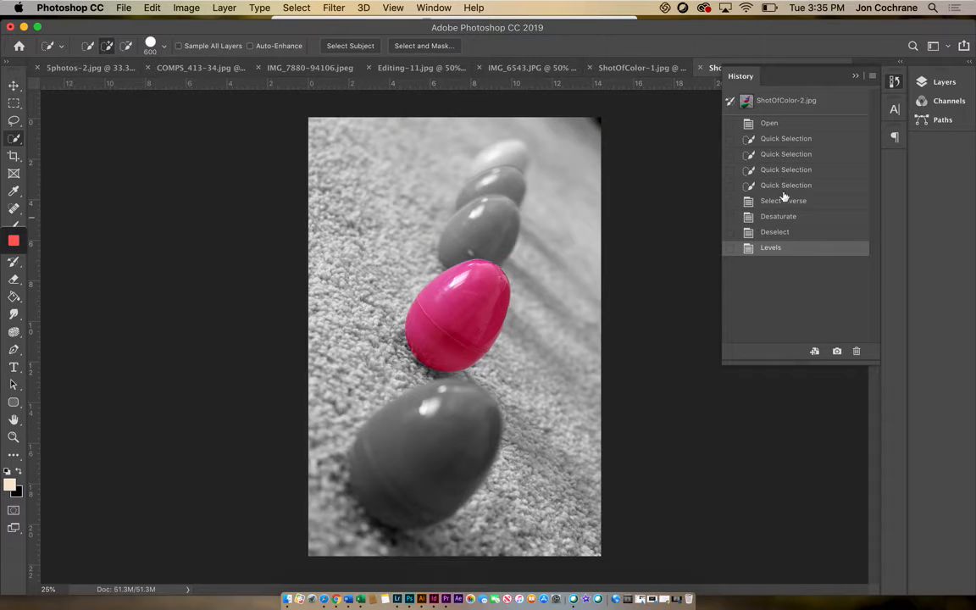
pyautogui.click(785, 126)
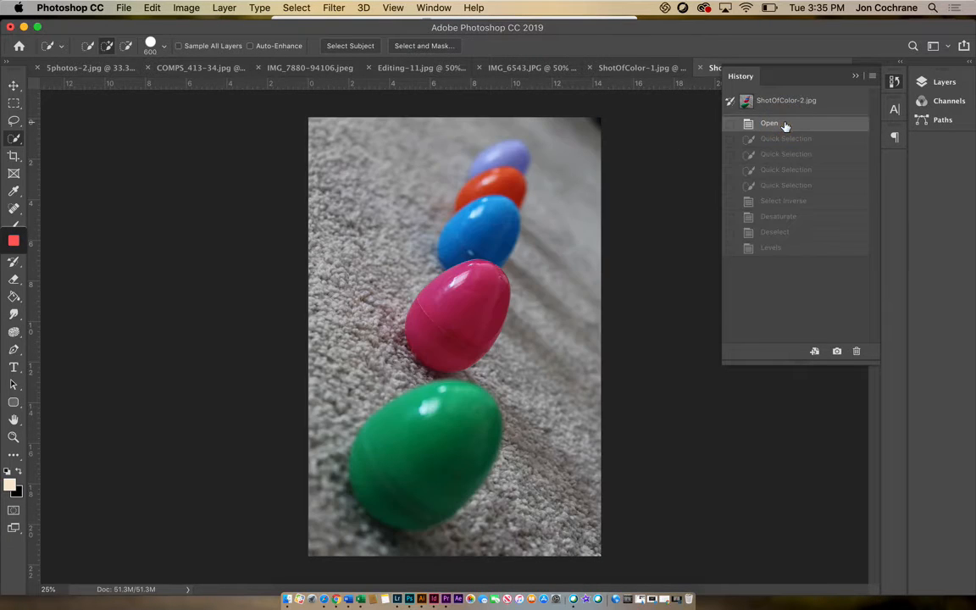
pyautogui.click(780, 217)
pyautogui.click(780, 201)
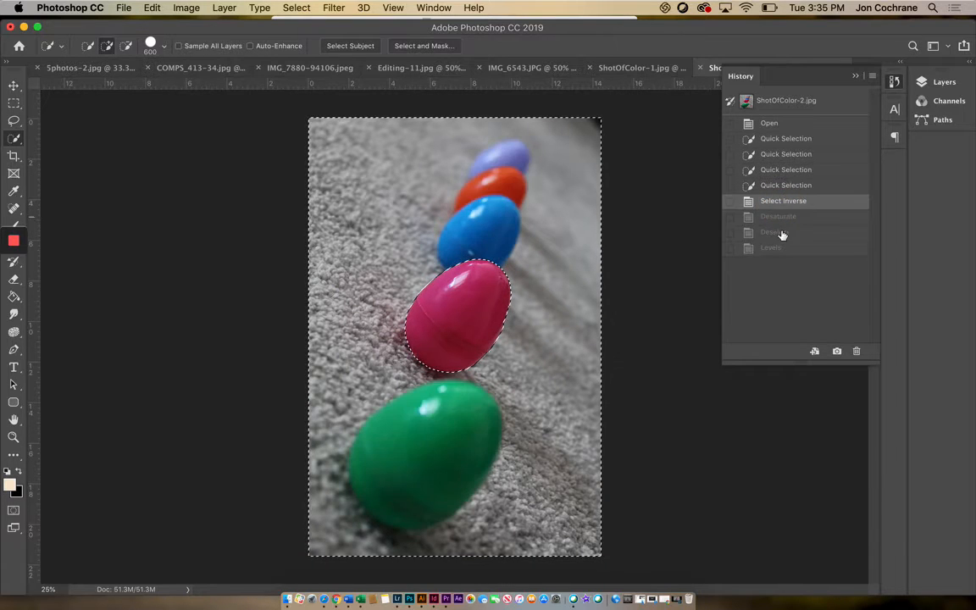
pyautogui.click(779, 216)
pyautogui.click(776, 231)
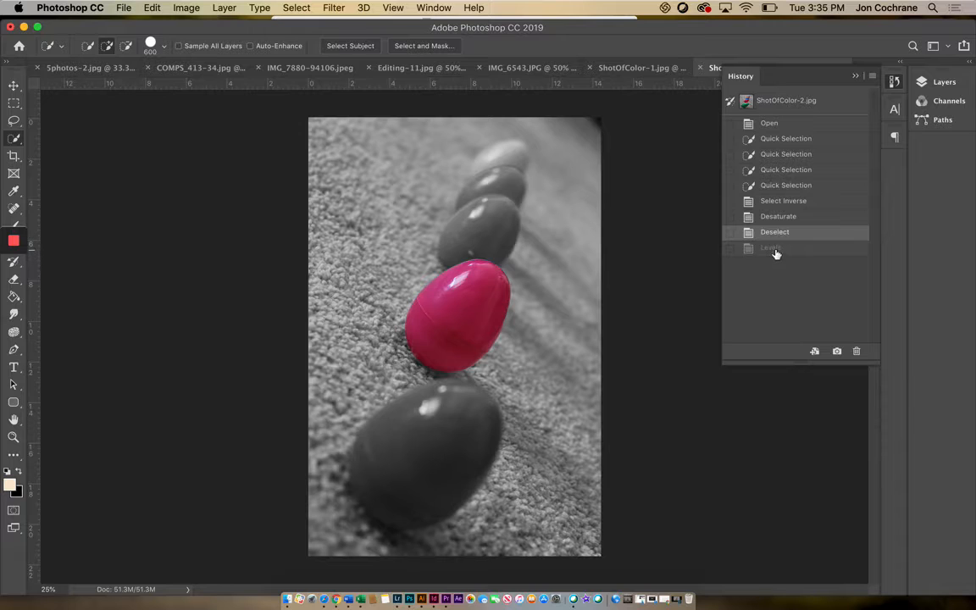
# Compare the egg photo before and after the Levels adjustment, ending on the Levels history state.
pyautogui.click(775, 249)
pyautogui.click(775, 232)
pyautogui.click(773, 246)
pyautogui.click(773, 232)
pyautogui.click(774, 248)
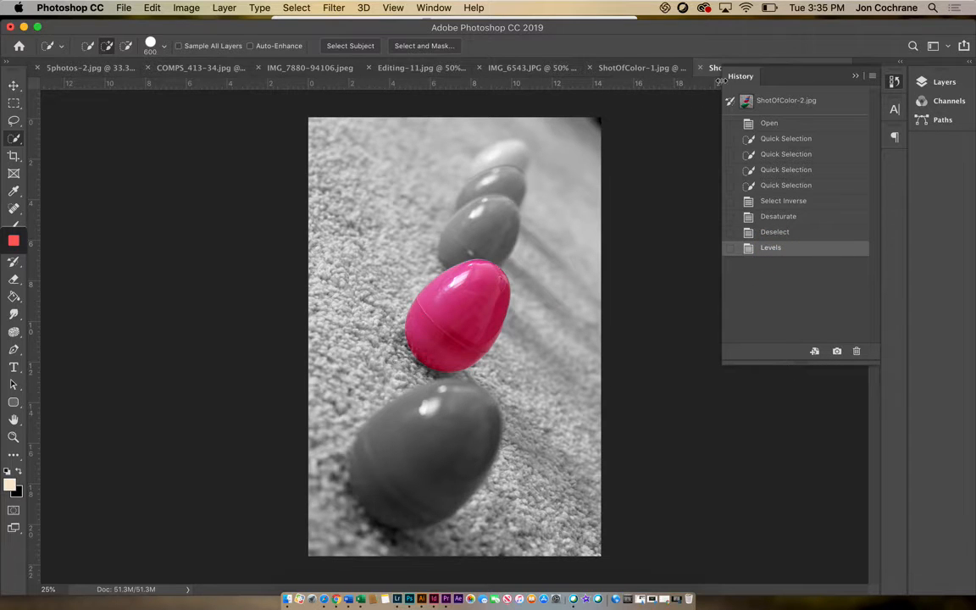
pyautogui.click(857, 76)
# Switch to the IMG_6543.JPG photo of the budding branch.
pyautogui.click(633, 69)
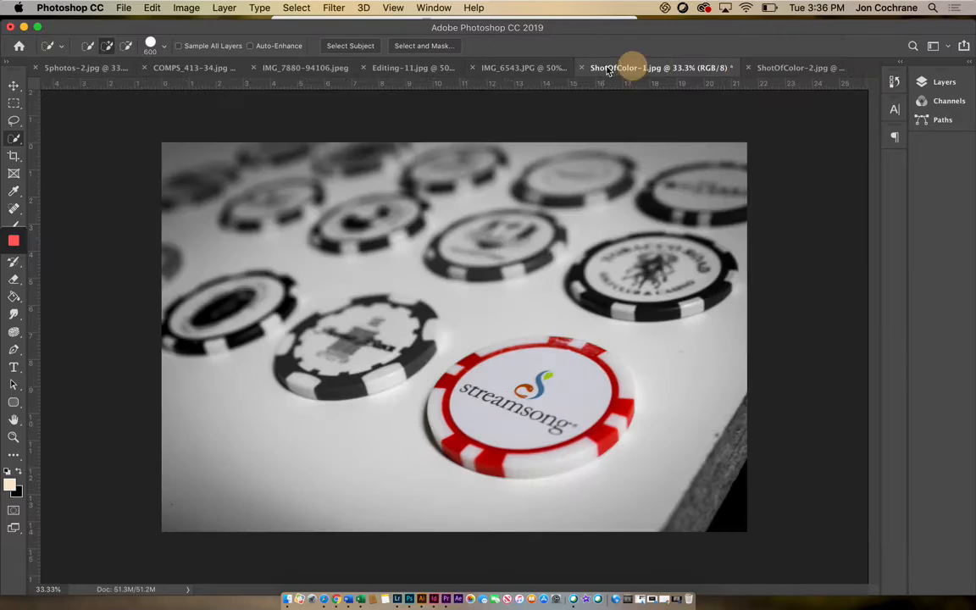
pyautogui.click(506, 70)
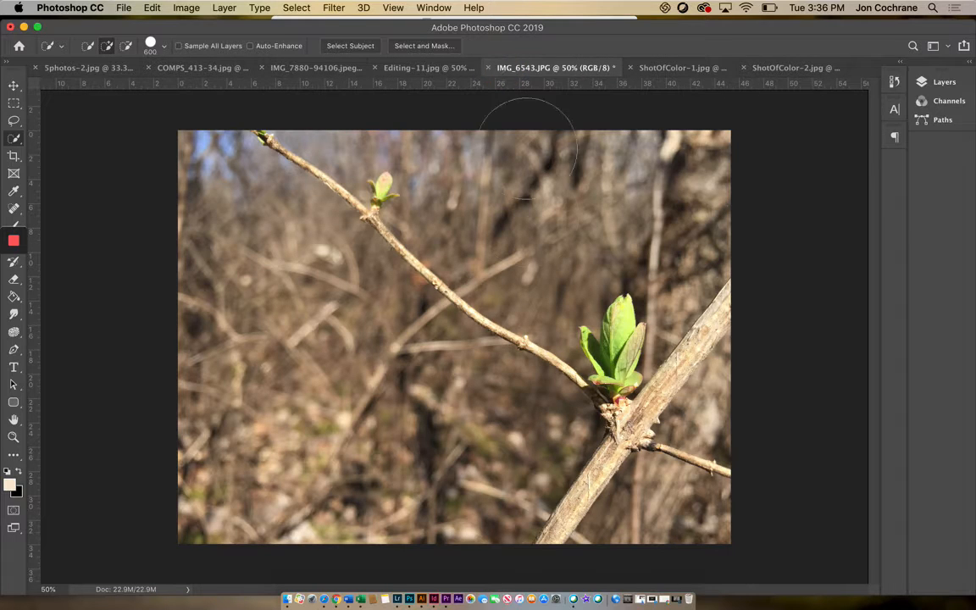
# Try outlining the large green leaf bud freehand with the Lasso tool.
pyautogui.click(13, 121)
pyautogui.click(51, 117)
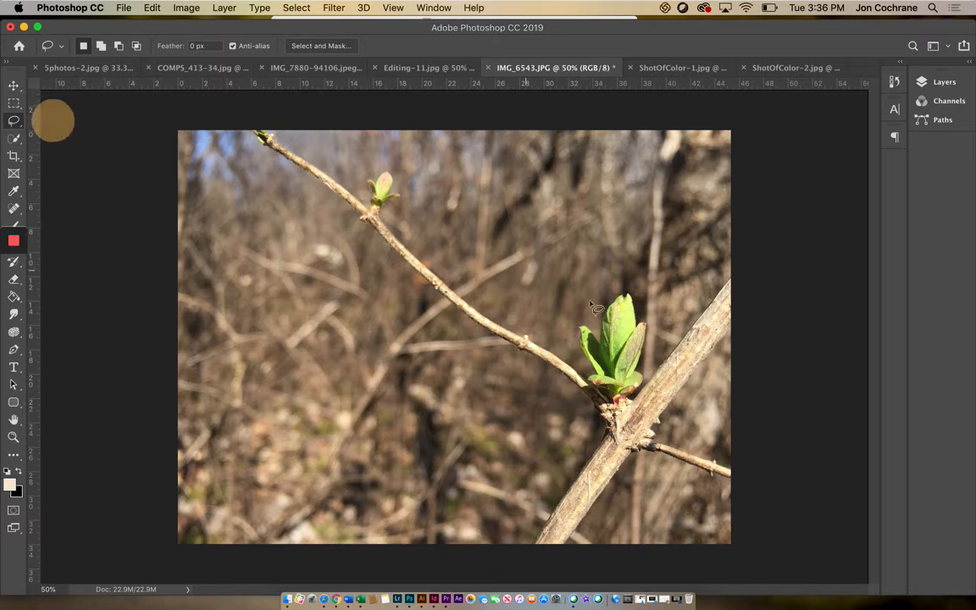
pyautogui.click(600, 336)
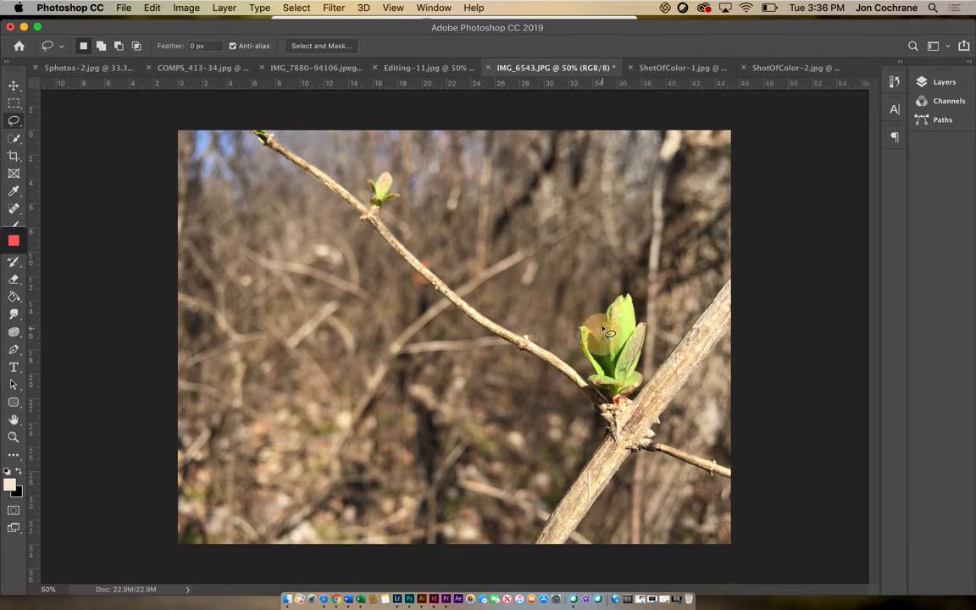
pyautogui.moveTo(600, 331)
pyautogui.mouseDown()
pyautogui.moveTo(625, 293)
pyautogui.moveTo(647, 324)
pyautogui.moveTo(636, 359)
pyautogui.moveTo(650, 386)
pyautogui.moveTo(633, 394)
pyautogui.moveTo(601, 382)
pyautogui.moveTo(591, 315)
pyautogui.mouseUp()
pyautogui.click(554, 288)
# Activate the Quick Selection tool and reduce its brush size to 55 px.
pyautogui.click(14, 138)
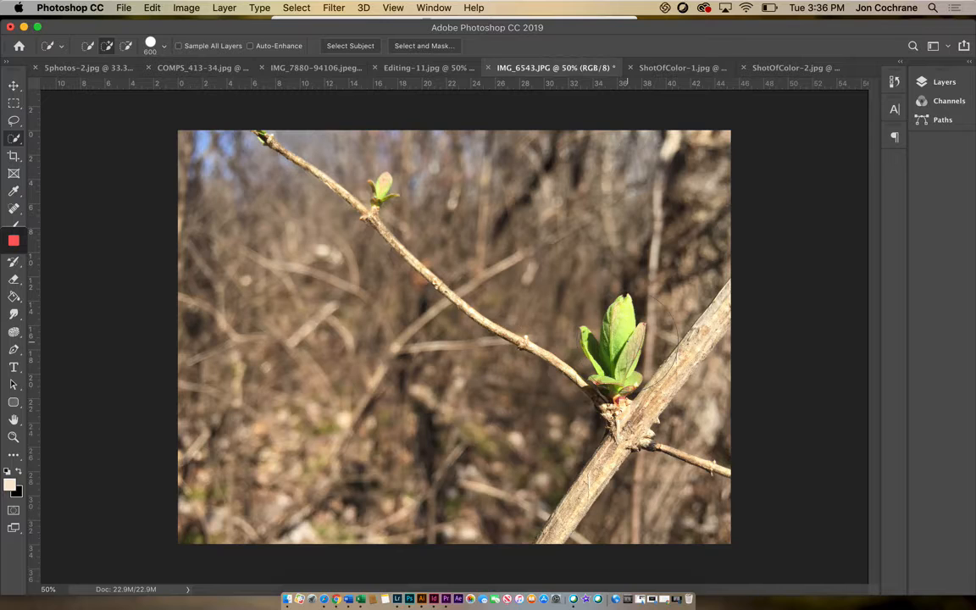
pyautogui.press('[')
pyautogui.press('[')
pyautogui.press('[')
pyautogui.press('[')
pyautogui.press('[')
pyautogui.press('[')
pyautogui.press('[')
pyautogui.press('[')
pyautogui.press('[')
pyautogui.press(']')
pyautogui.press(']')
pyautogui.click(166, 49)
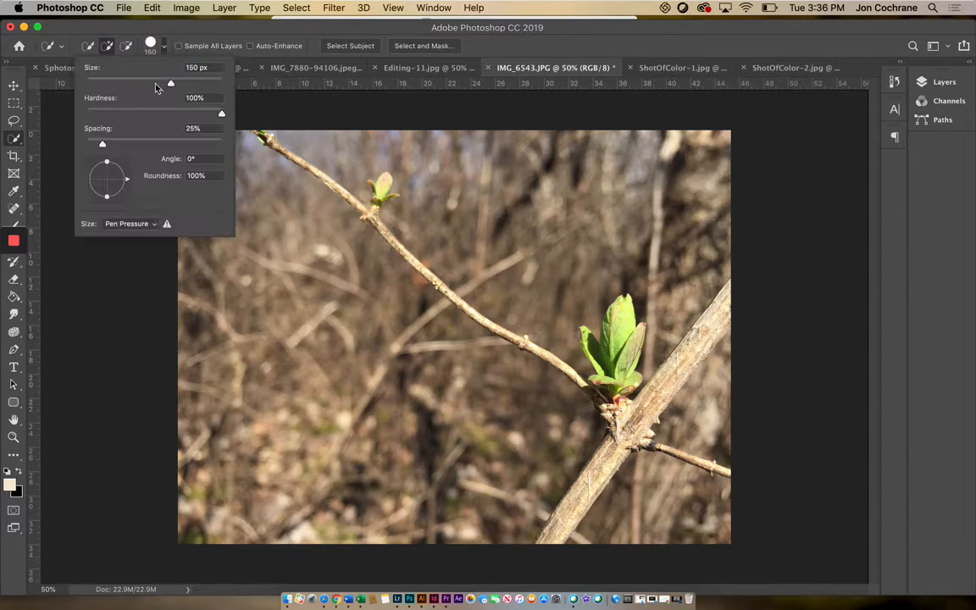
pyautogui.moveTo(155, 83); pyautogui.dragTo(149, 83)
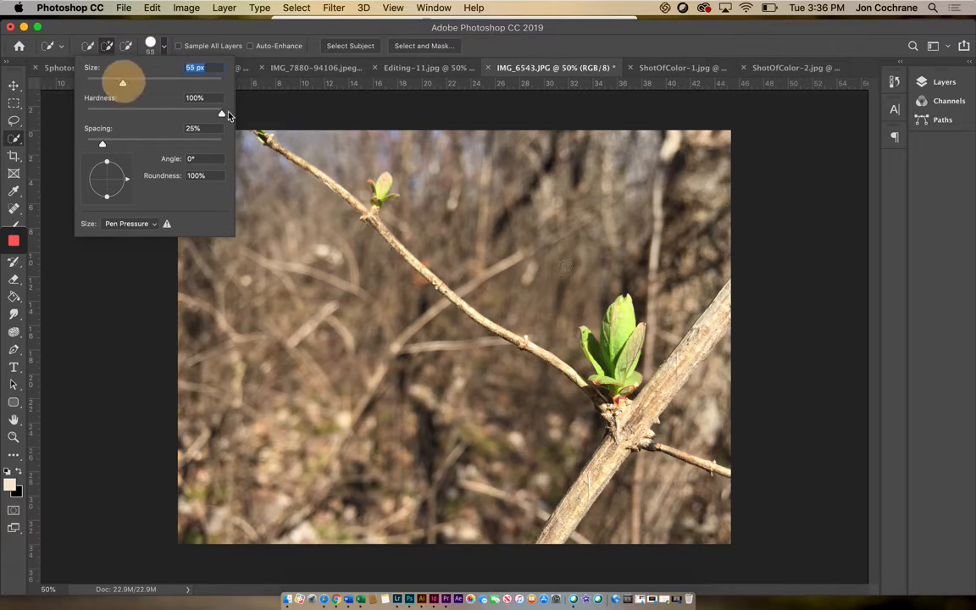
# Select the large green leaf bud with the Quick Selection tool, subtracting the spill onto the twig and background.
pyautogui.click(616, 320)
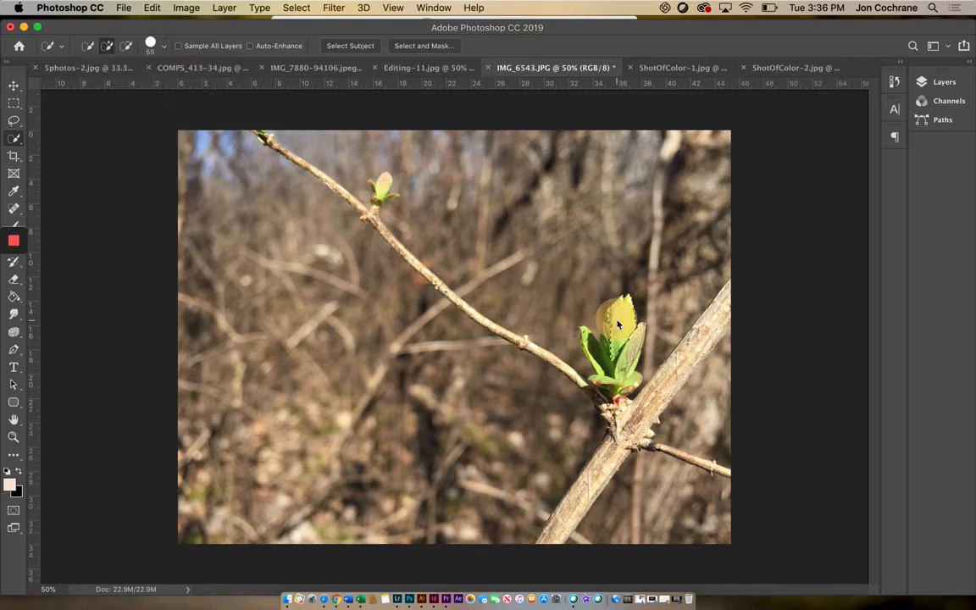
pyautogui.click(607, 330)
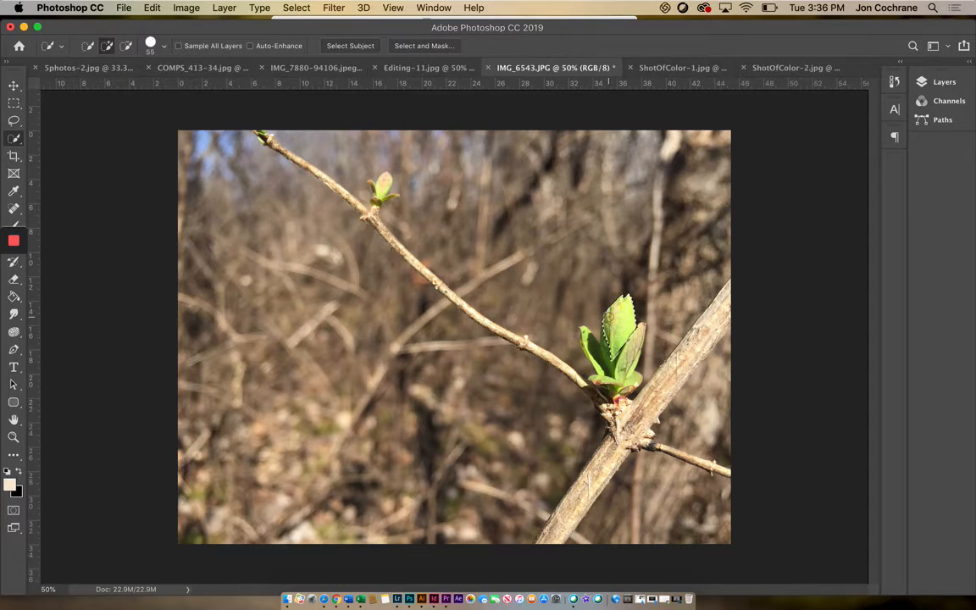
pyautogui.click(610, 337)
pyautogui.click(608, 348)
pyautogui.click(618, 378)
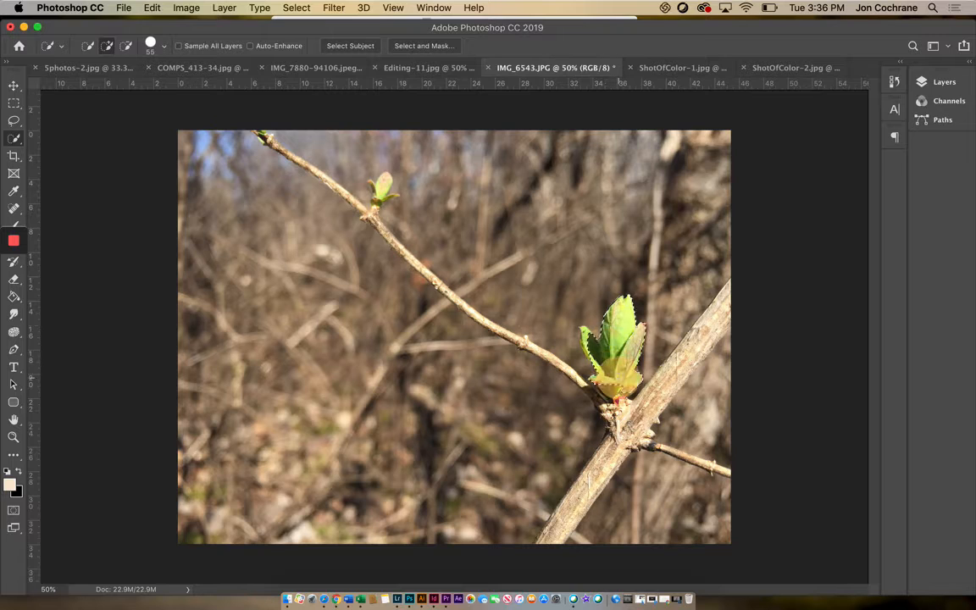
pyautogui.click(586, 342)
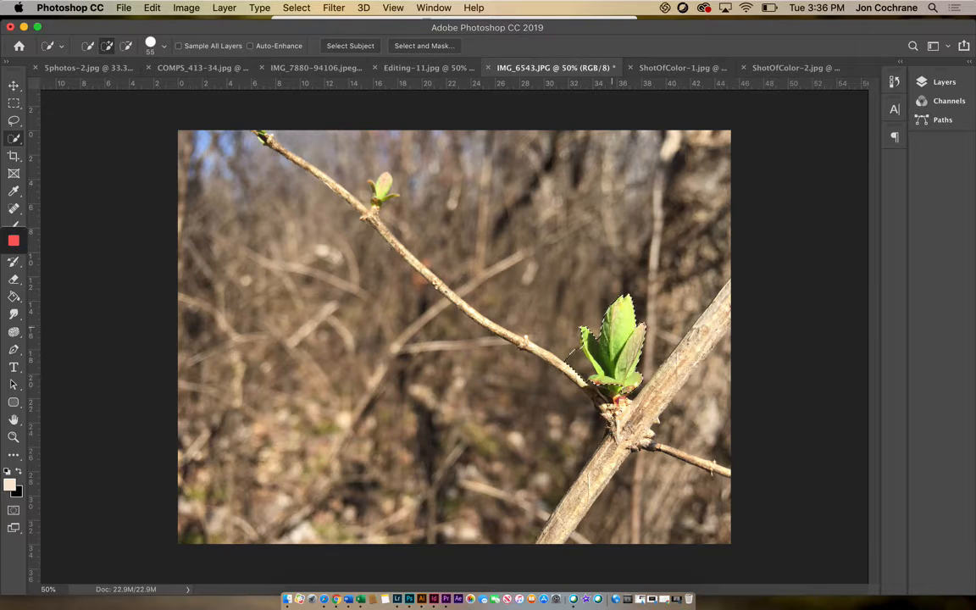
pyautogui.click(610, 306)
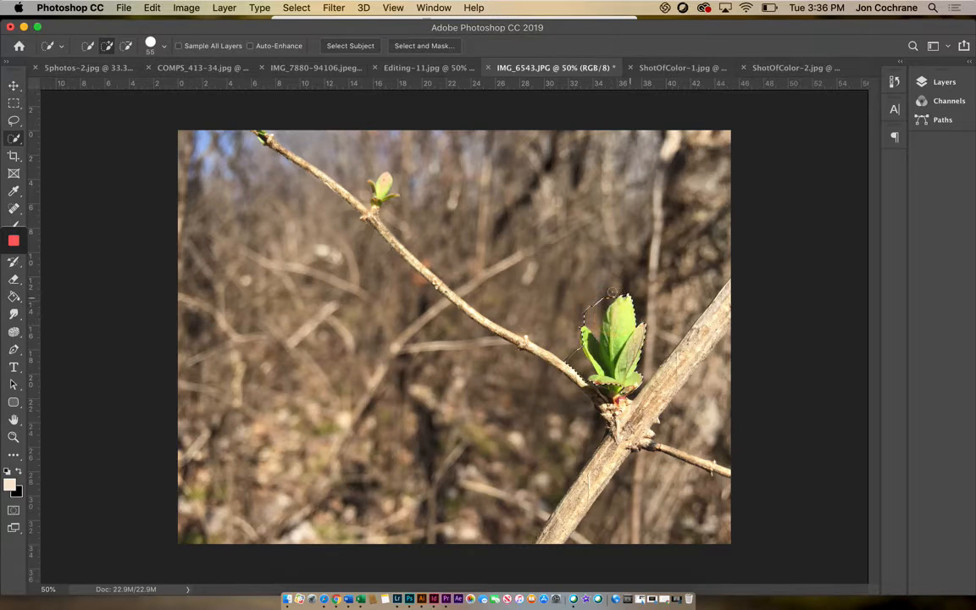
pyautogui.press('alt')
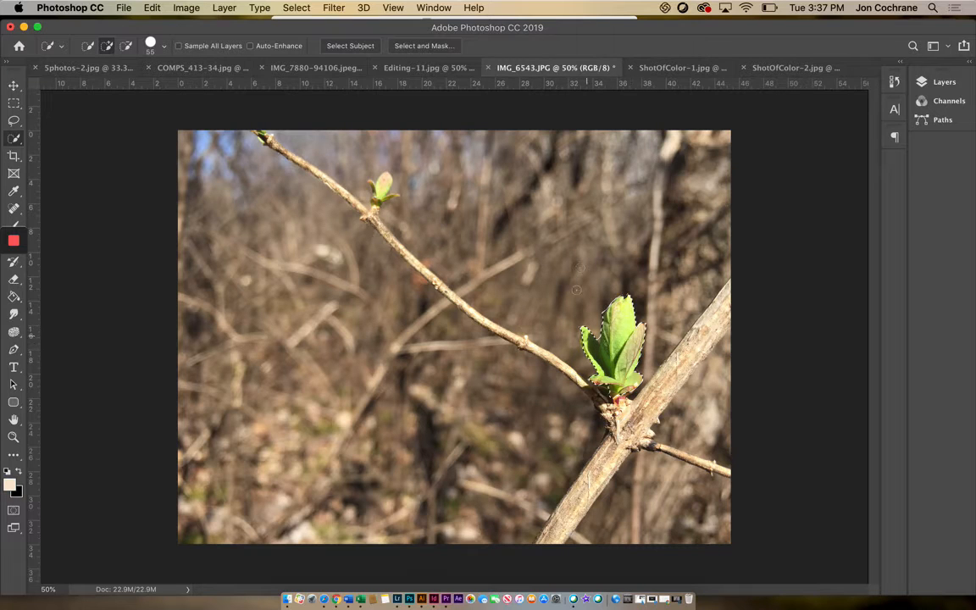
# Invert the leaf bud selection, desaturate everything except the bud, and deselect.
pyautogui.click(296, 9)
pyautogui.click(305, 62)
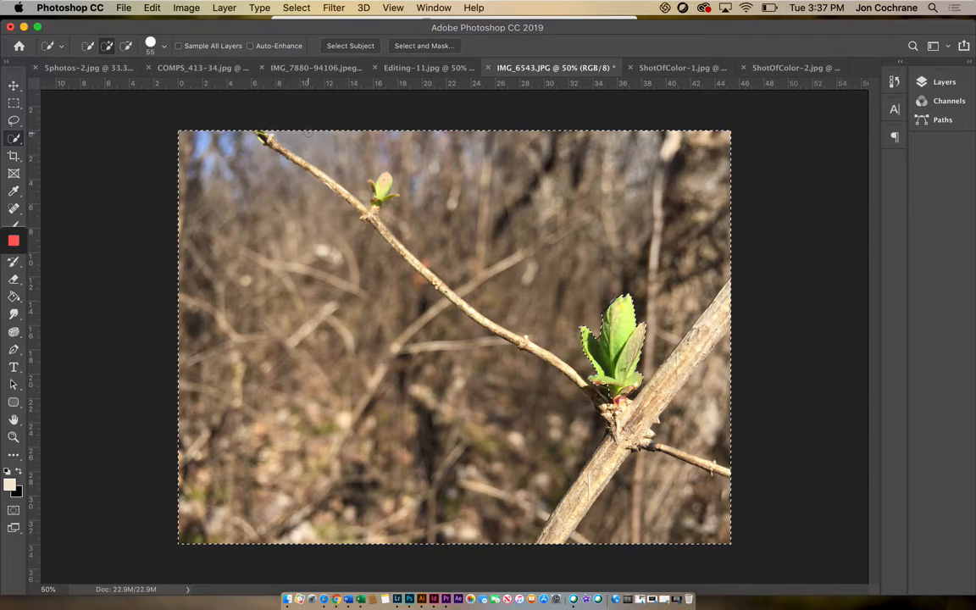
pyautogui.click(194, 7)
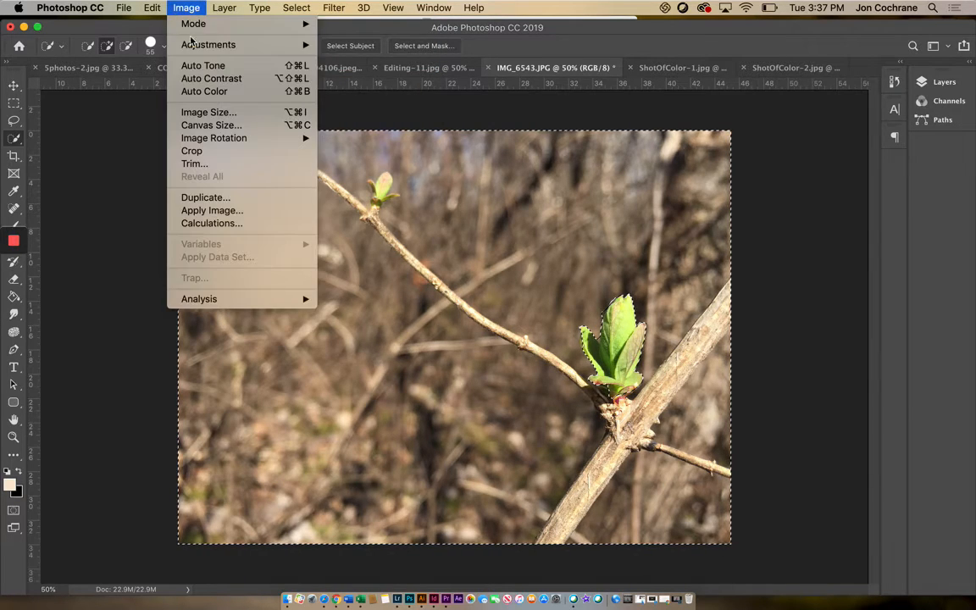
pyautogui.moveTo(207, 44)
pyautogui.click(360, 308)
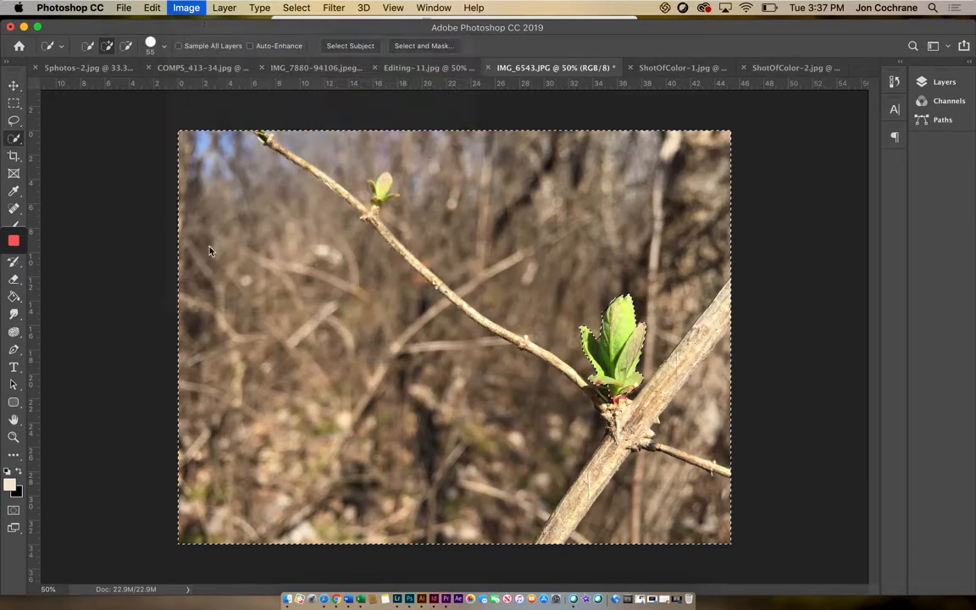
pyautogui.click(295, 7)
pyautogui.click(301, 38)
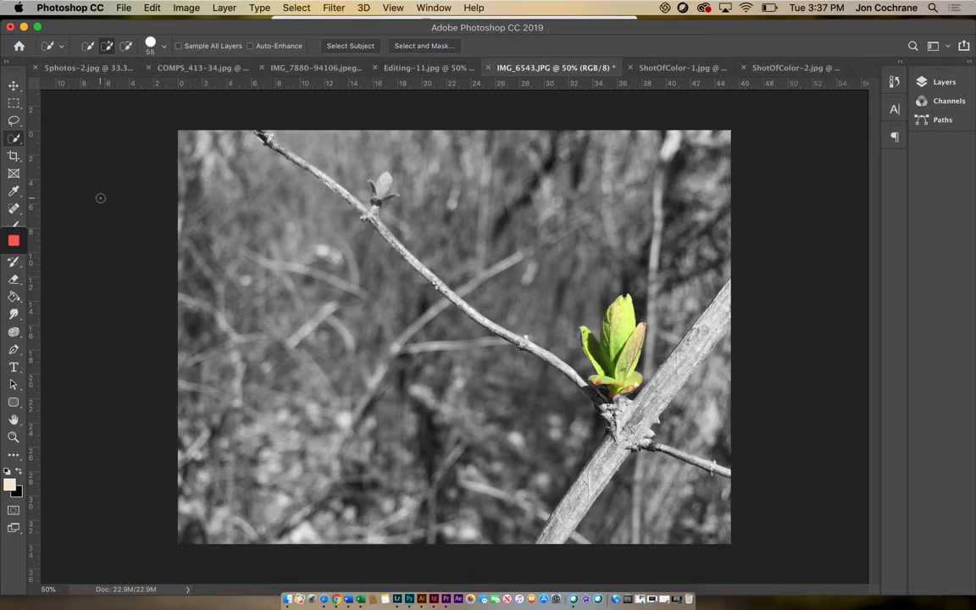
# In Editing-11.jpg, select the large front apple and the red apple beside it with a 500 px Quick Selection brush.
pyautogui.click(429, 68)
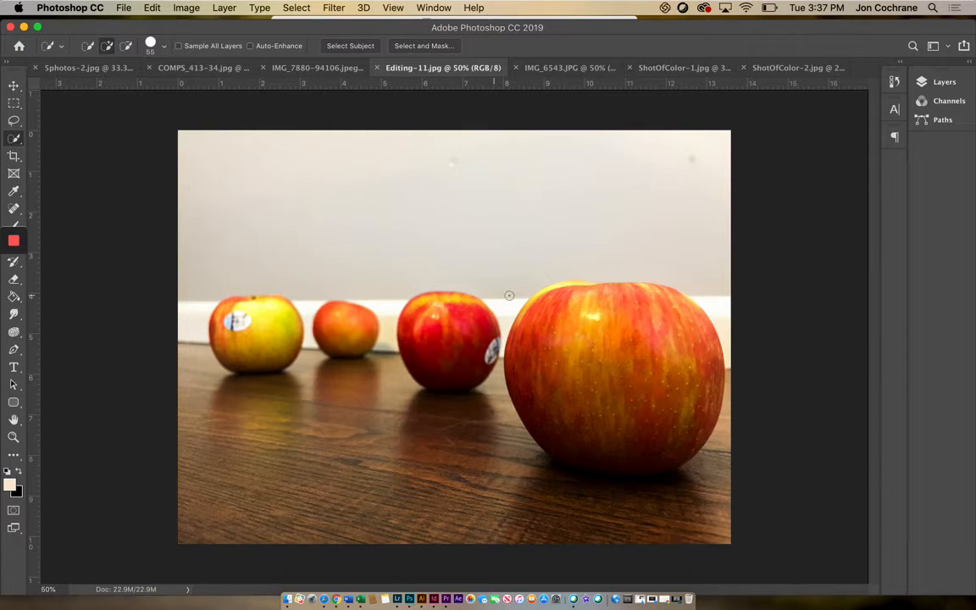
pyautogui.press('[')
pyautogui.press(']')
pyautogui.press(']')
pyautogui.press(']')
pyautogui.press(']')
pyautogui.press(']')
pyautogui.press(']')
pyautogui.press(']')
pyautogui.press(']')
pyautogui.press(']')
pyautogui.press(']')
pyautogui.press(']')
pyautogui.press(']')
pyautogui.press(']')
pyautogui.click(592, 348)
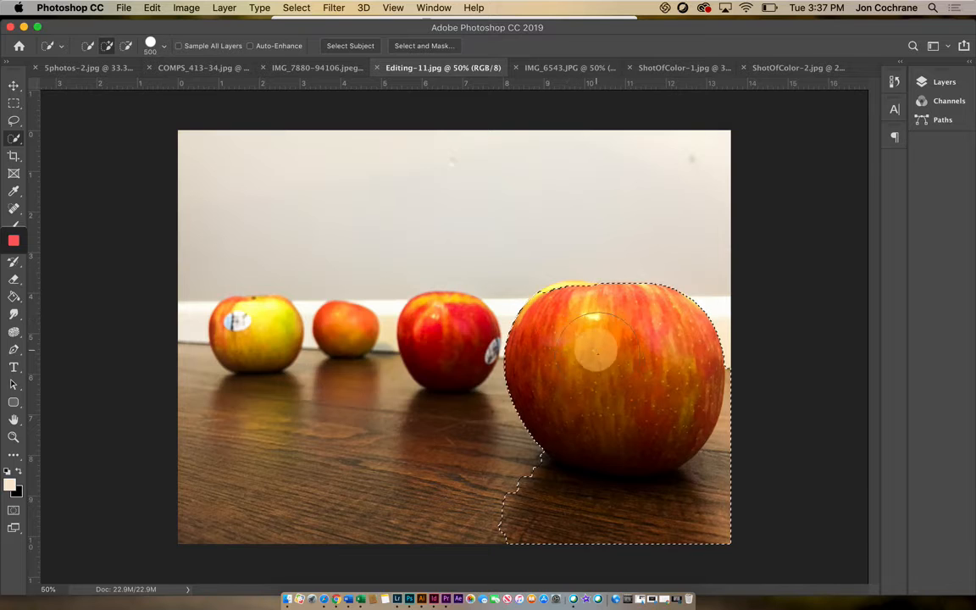
pyautogui.click(427, 334)
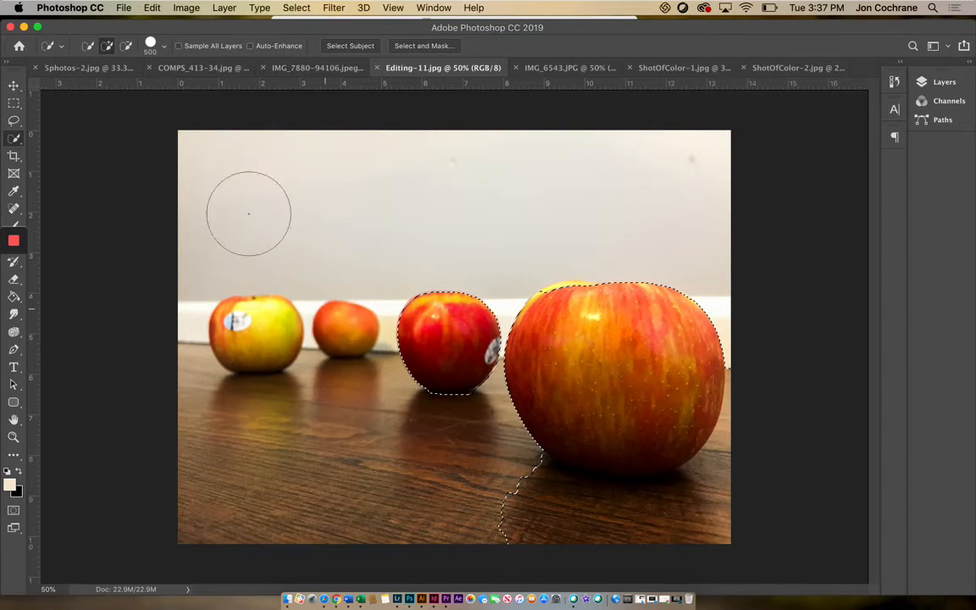
# Reduce the brush to 100 px and add the two remaining background apples and the yellow edge behind the large apple to the selection.
pyautogui.press('[')
pyautogui.press('[')
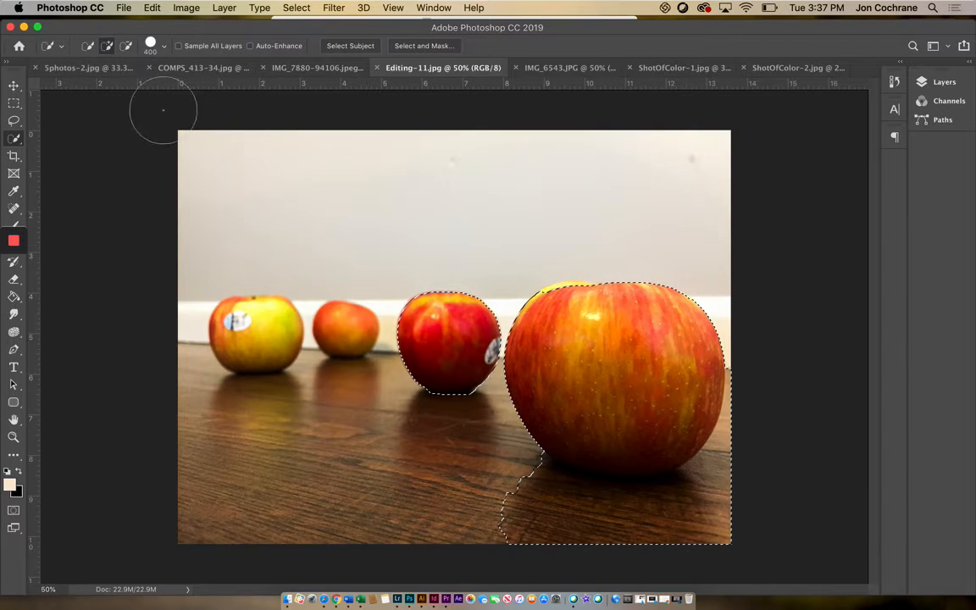
pyautogui.click(344, 327)
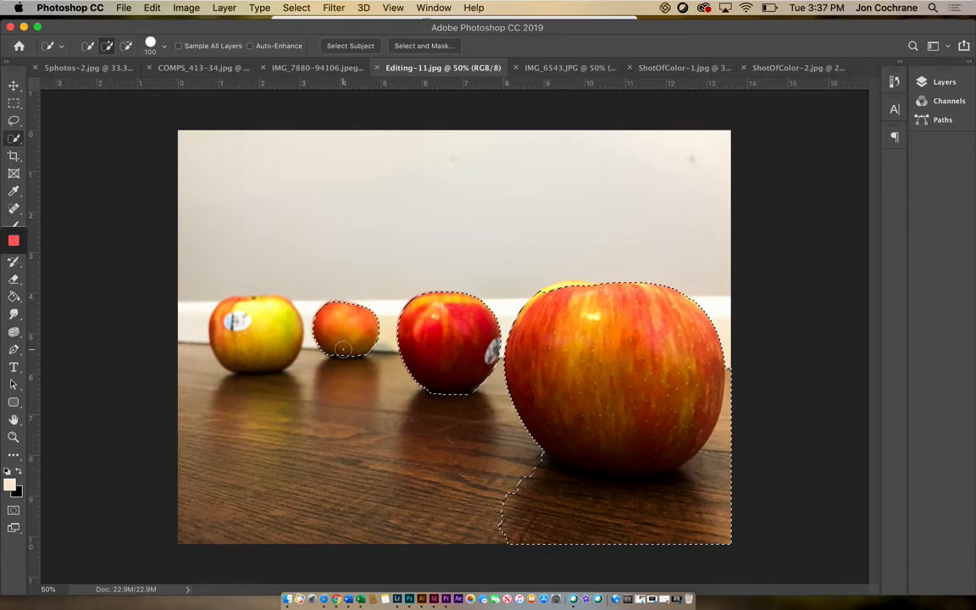
pyautogui.click(267, 335)
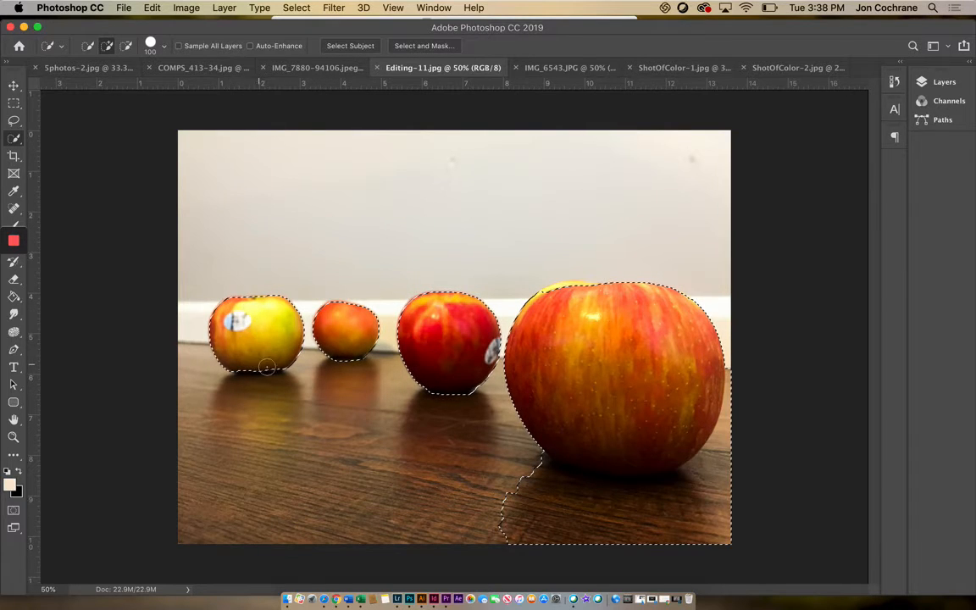
pyautogui.click(559, 291)
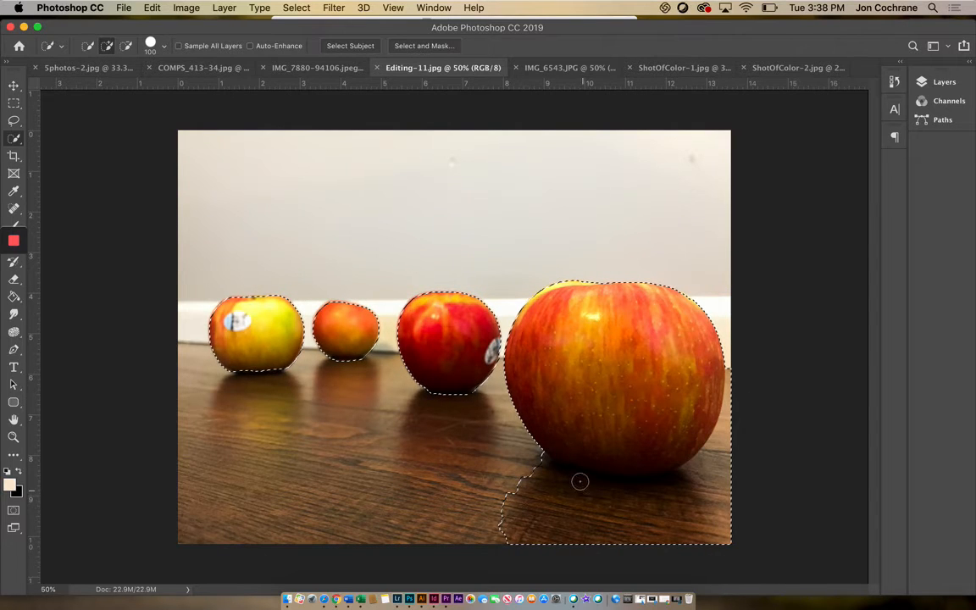
# Subtract the spill onto the floor and wall around the large apple, and return Quick Selection to add mode.
pyautogui.click(126, 45)
pyautogui.moveTo(541, 461)
pyautogui.mouseDown()
pyautogui.moveTo(587, 495)
pyautogui.moveTo(697, 499)
pyautogui.moveTo(735, 472)
pyautogui.moveTo(746, 443)
pyautogui.moveTo(730, 466)
pyautogui.moveTo(654, 509)
pyautogui.mouseUp()
pyautogui.moveTo(506, 496)
pyautogui.mouseDown()
pyautogui.moveTo(510, 540)
pyautogui.moveTo(509, 505)
pyautogui.mouseUp()
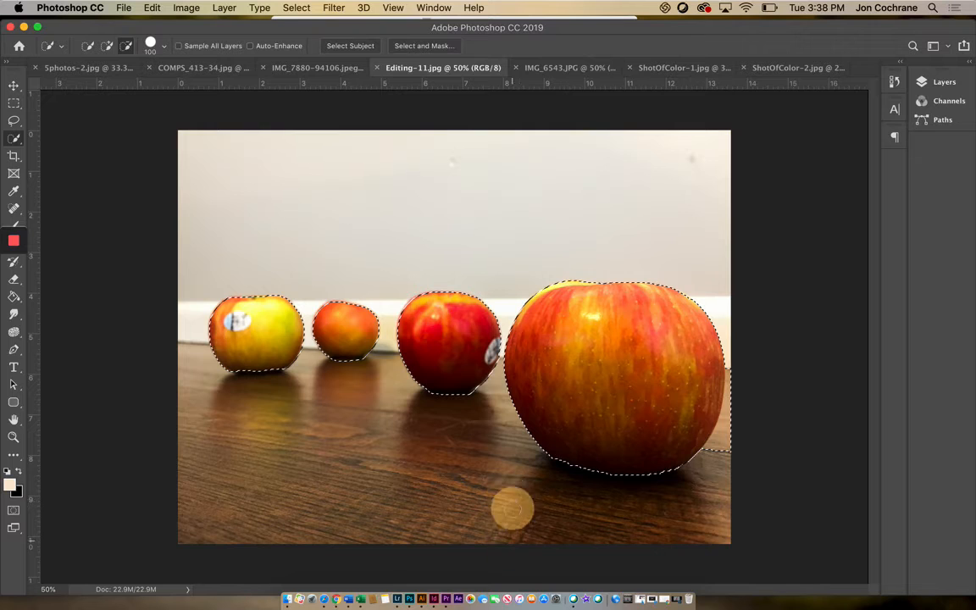
pyautogui.click(719, 446)
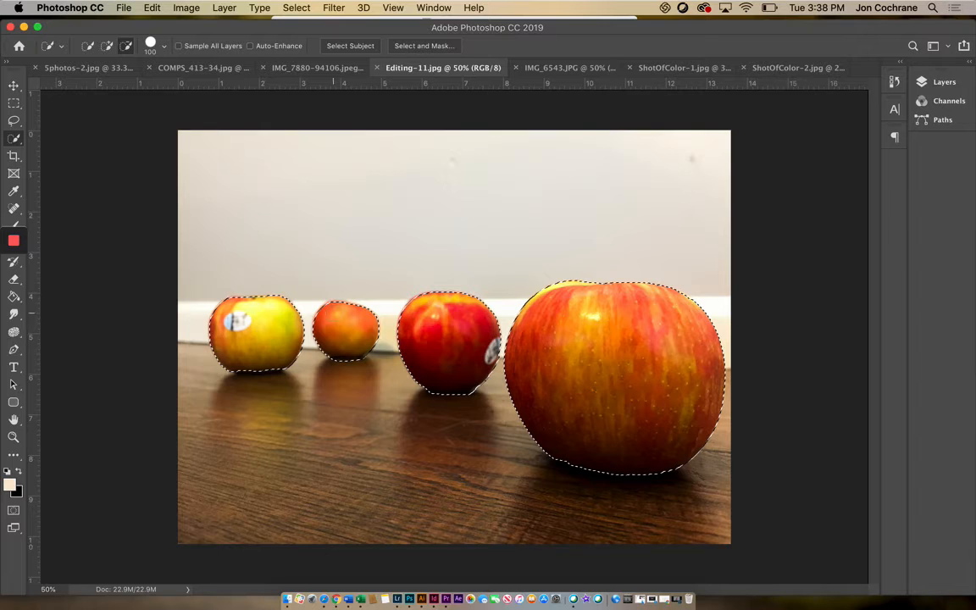
pyautogui.click(108, 47)
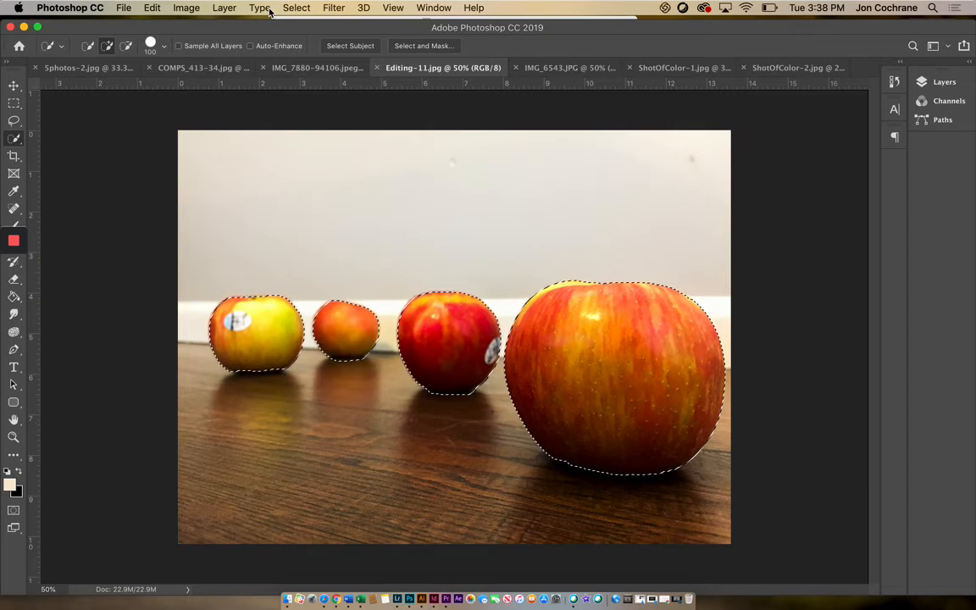
# Invert the apple selection, desaturate everything except the apples, and deselect.
pyautogui.click(297, 8)
pyautogui.click(285, 60)
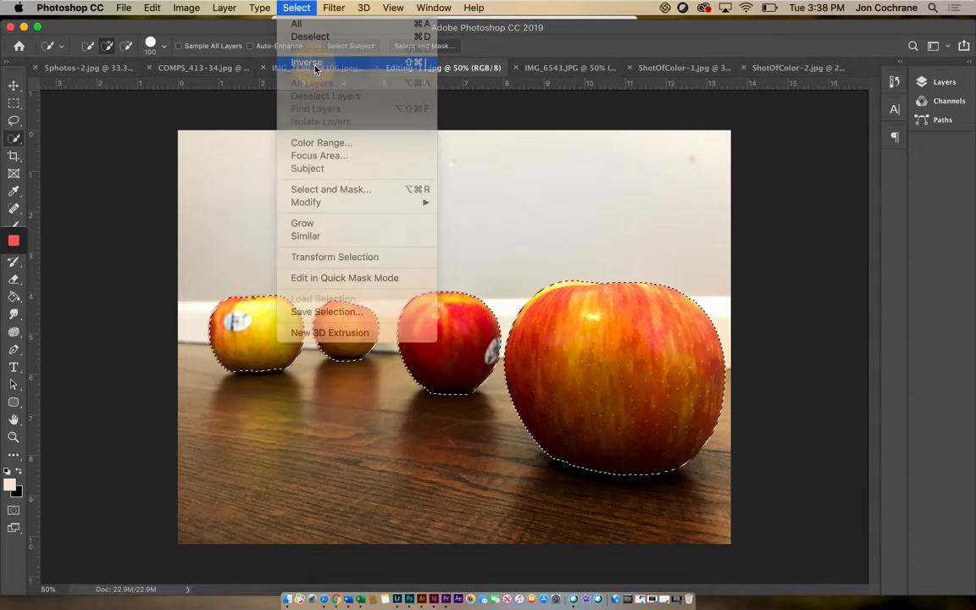
pyautogui.click(186, 8)
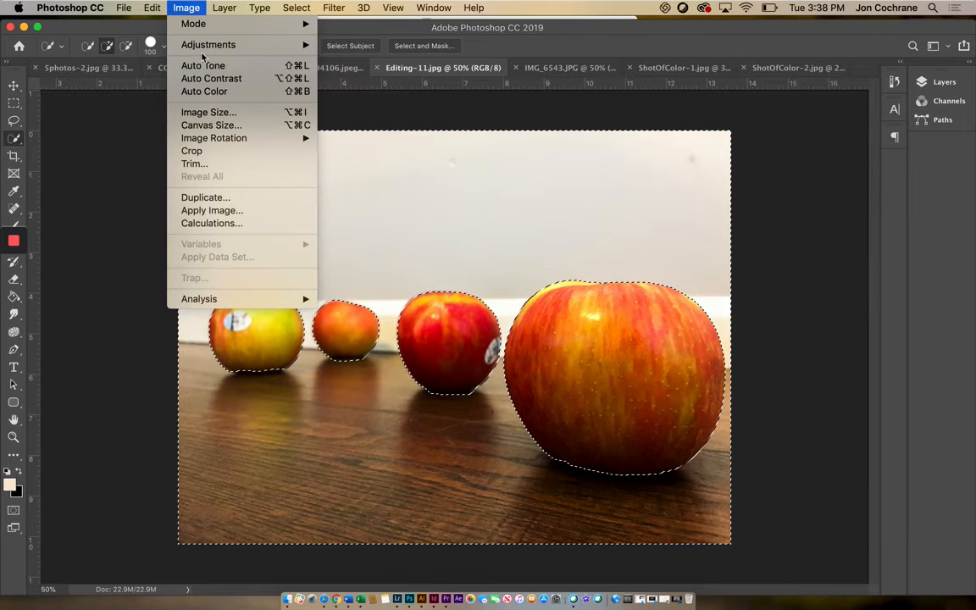
pyautogui.moveTo(185, 42)
pyautogui.click(345, 315)
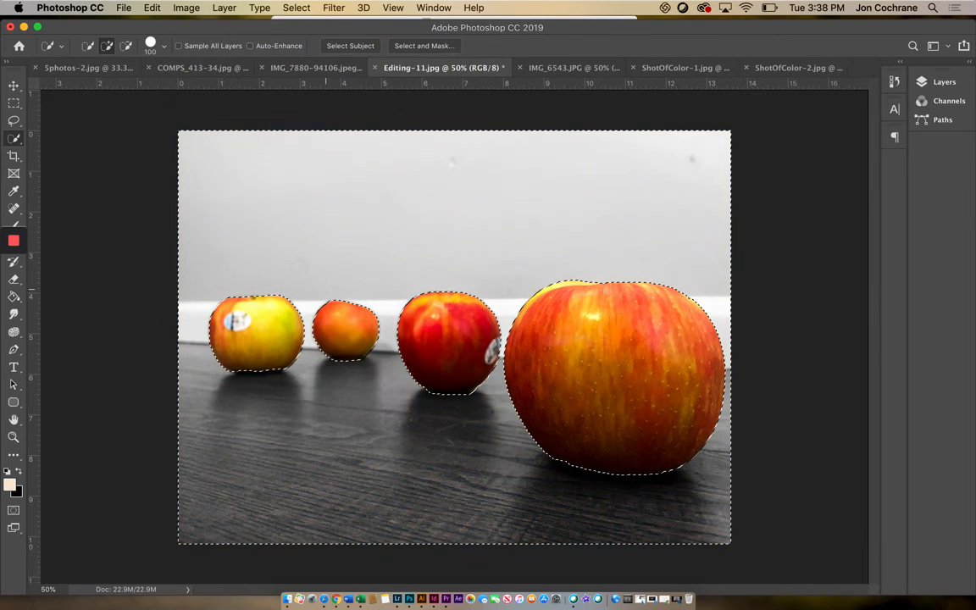
pyautogui.click(297, 8)
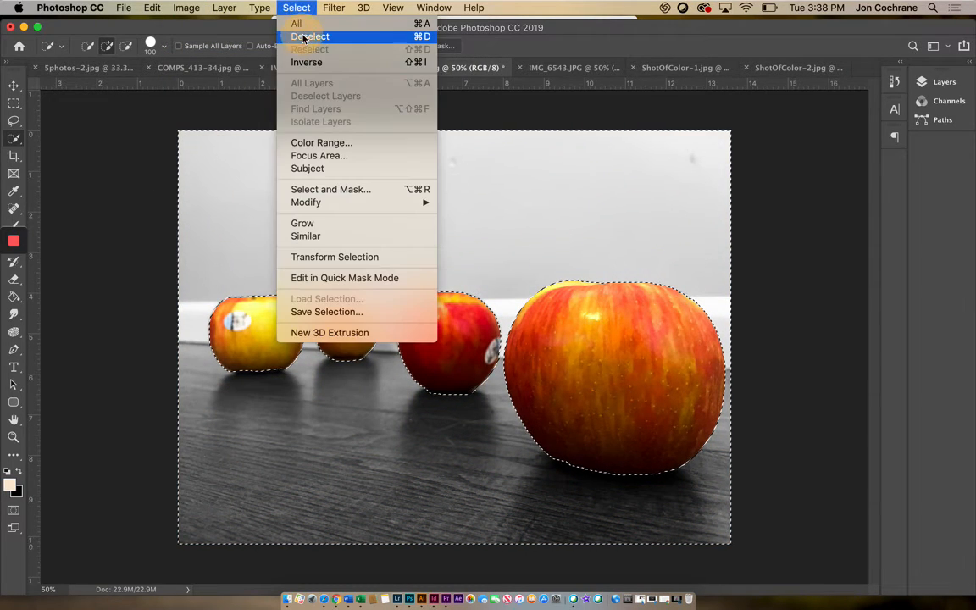
pyautogui.click(305, 35)
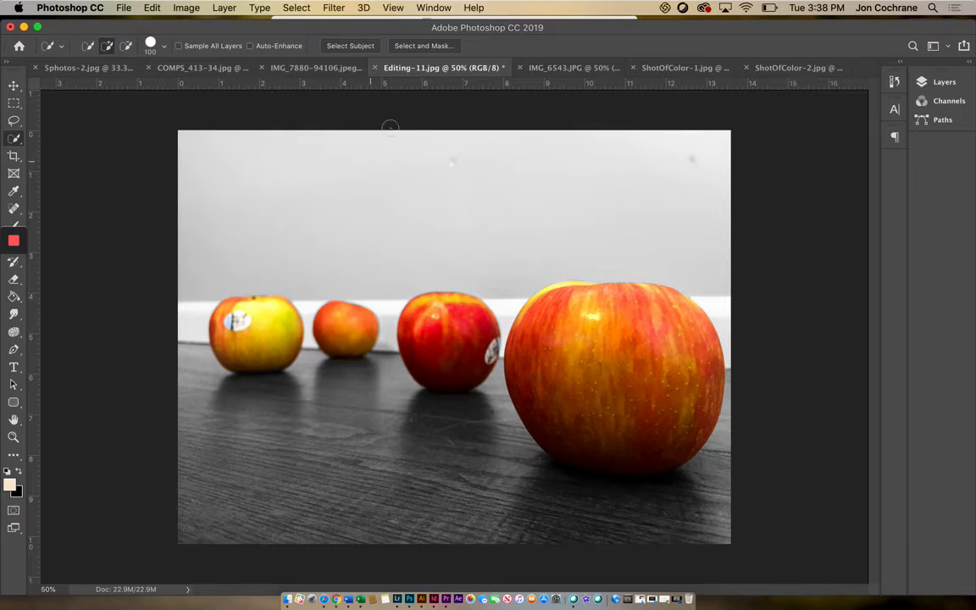
# Switch to the basketball photo IMG_7880-94106.jpeg.
pyautogui.click(312, 69)
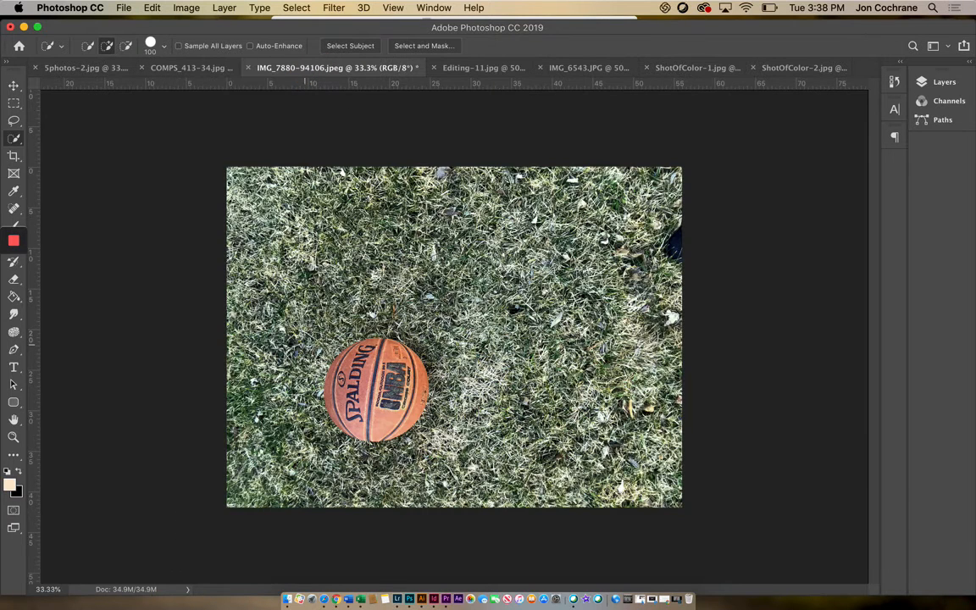
# Try outlining the basketball with a circular Elliptical Marquee selection about 12.8 in wide, and clear the selection.
pyautogui.moveTo(13, 103); pyautogui.dragTo(60, 114)
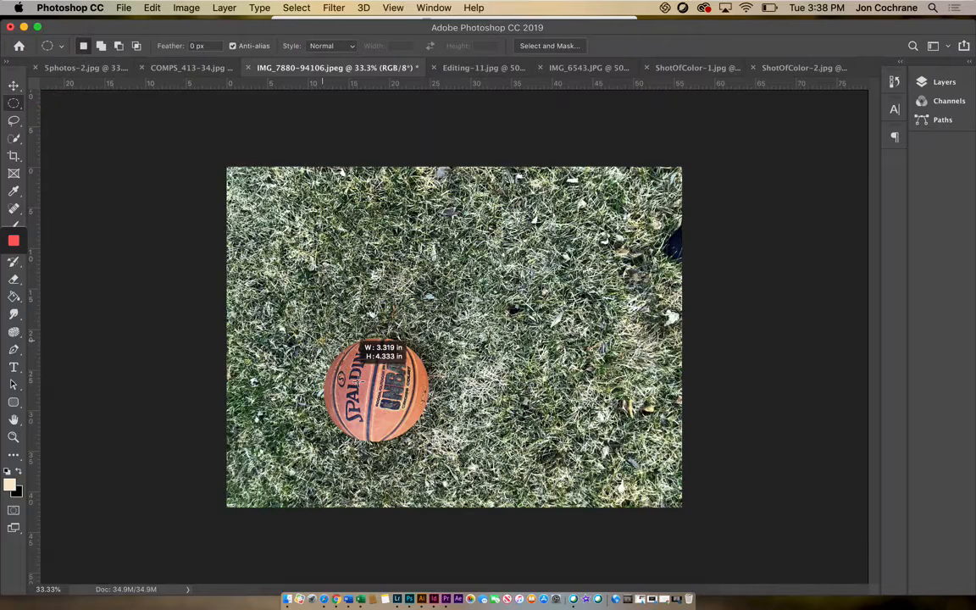
pyautogui.moveTo(342, 374); pyautogui.dragTo(436, 437)
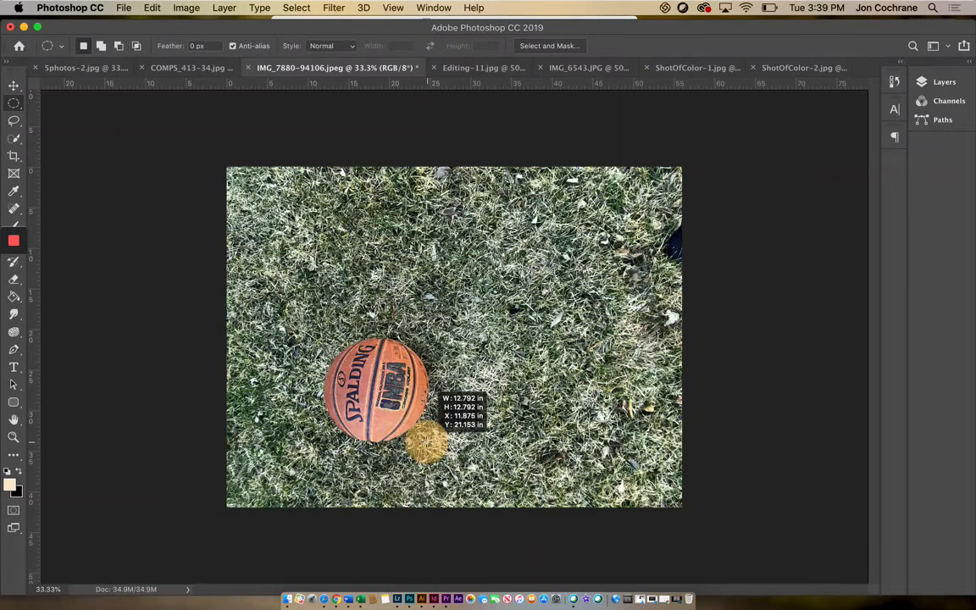
pyautogui.moveTo(428, 441); pyautogui.dragTo(428, 442)
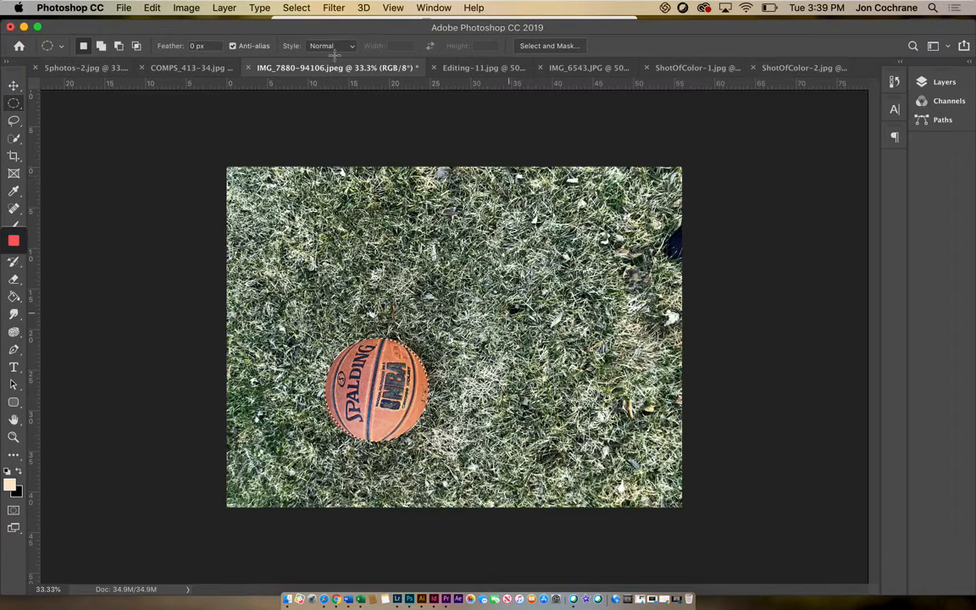
pyautogui.click(334, 7)
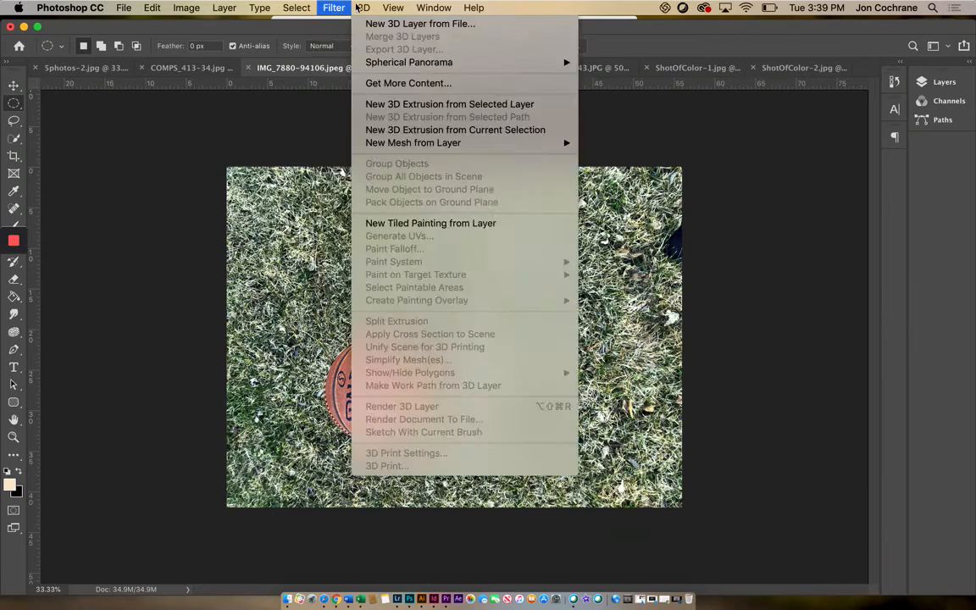
pyautogui.moveTo(295, 8)
pyautogui.click(310, 62)
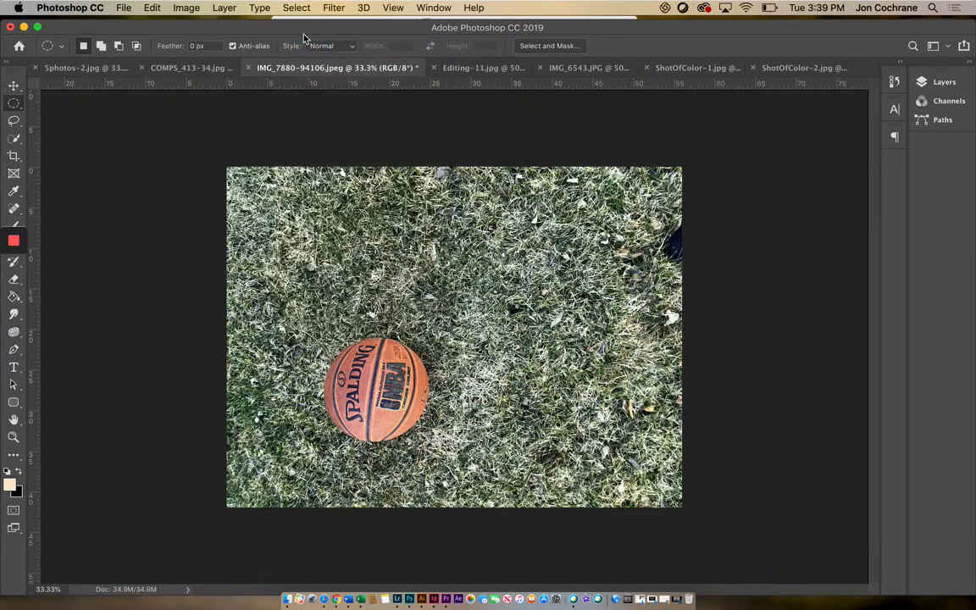
# Try selecting the grass around the basketball with a 1500 px Quick Selection brush, and deselect.
pyautogui.moveTo(13, 143); pyautogui.dragTo(59, 137)
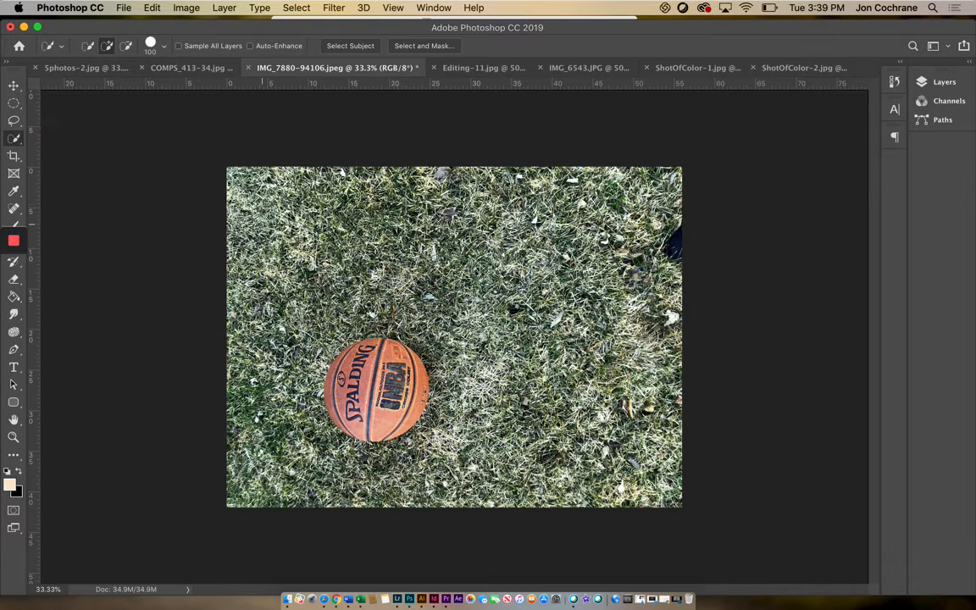
pyautogui.press(']')
pyautogui.press(']')
pyautogui.press(']')
pyautogui.press(']')
pyautogui.press(']')
pyautogui.press(']')
pyautogui.press(']')
pyautogui.press(']')
pyautogui.press(']')
pyautogui.press(']')
pyautogui.press(']')
pyautogui.press(']')
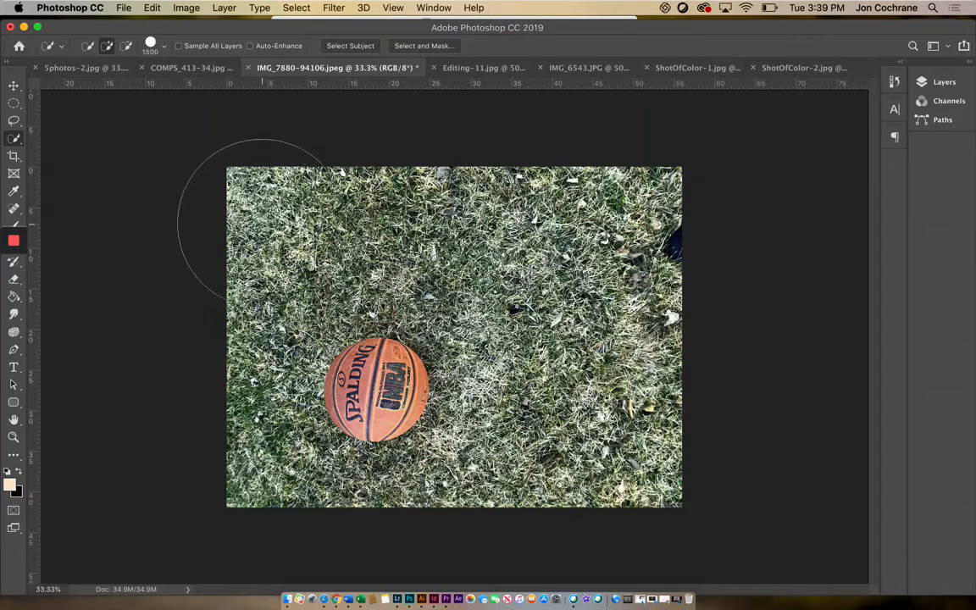
pyautogui.click(289, 207)
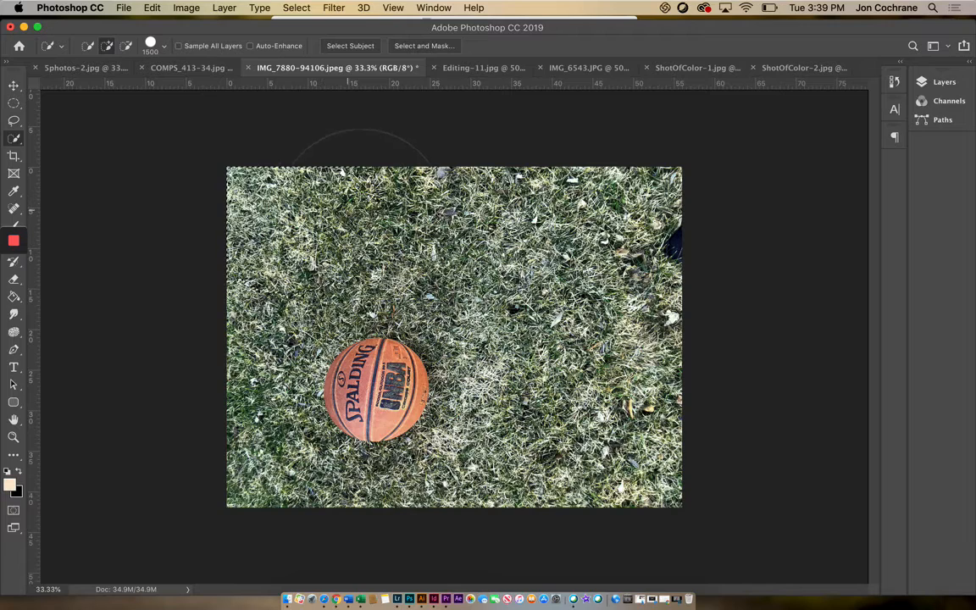
pyautogui.moveTo(361, 212)
pyautogui.mouseDown()
pyautogui.moveTo(462, 224)
pyautogui.moveTo(587, 336)
pyautogui.moveTo(650, 212)
pyautogui.moveTo(607, 186)
pyautogui.moveTo(400, 185)
pyautogui.moveTo(277, 199)
pyautogui.moveTo(374, 193)
pyautogui.moveTo(266, 222)
pyautogui.moveTo(212, 384)
pyautogui.moveTo(209, 428)
pyautogui.moveTo(258, 505)
pyautogui.moveTo(326, 545)
pyautogui.moveTo(411, 565)
pyautogui.moveTo(452, 559)
pyautogui.moveTo(502, 524)
pyautogui.moveTo(533, 481)
pyautogui.moveTo(555, 385)
pyautogui.mouseUp()
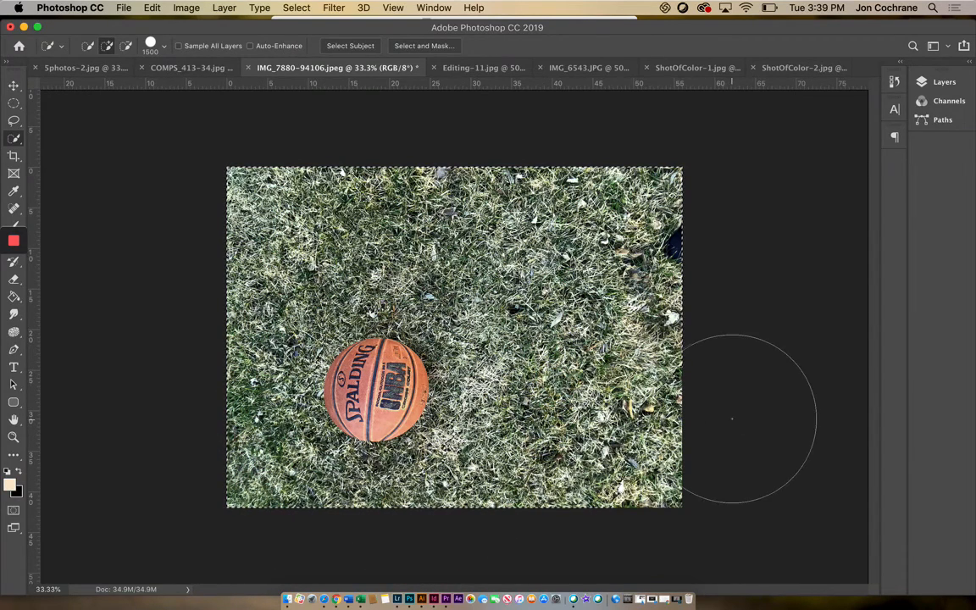
pyautogui.click(295, 8)
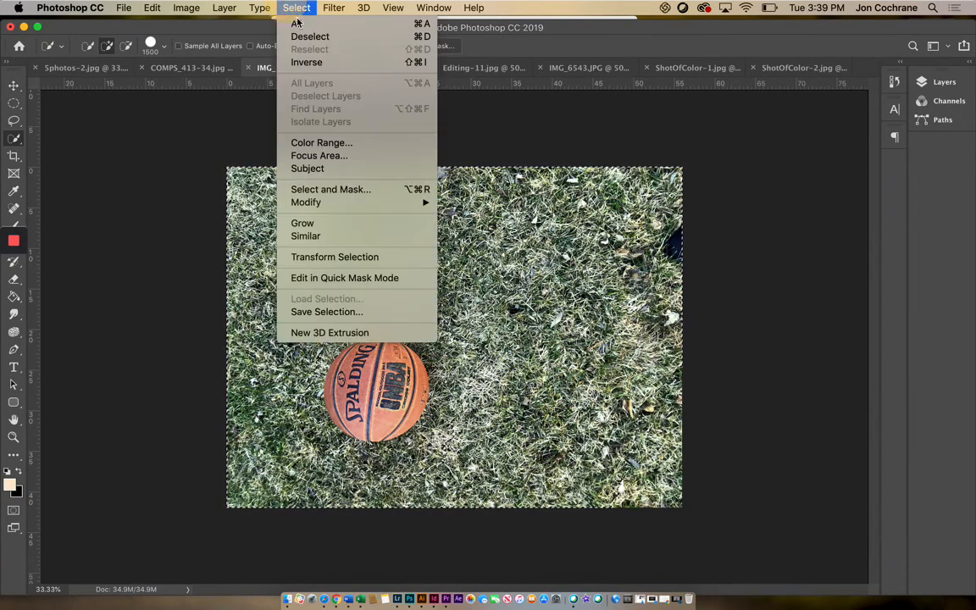
pyautogui.click(301, 35)
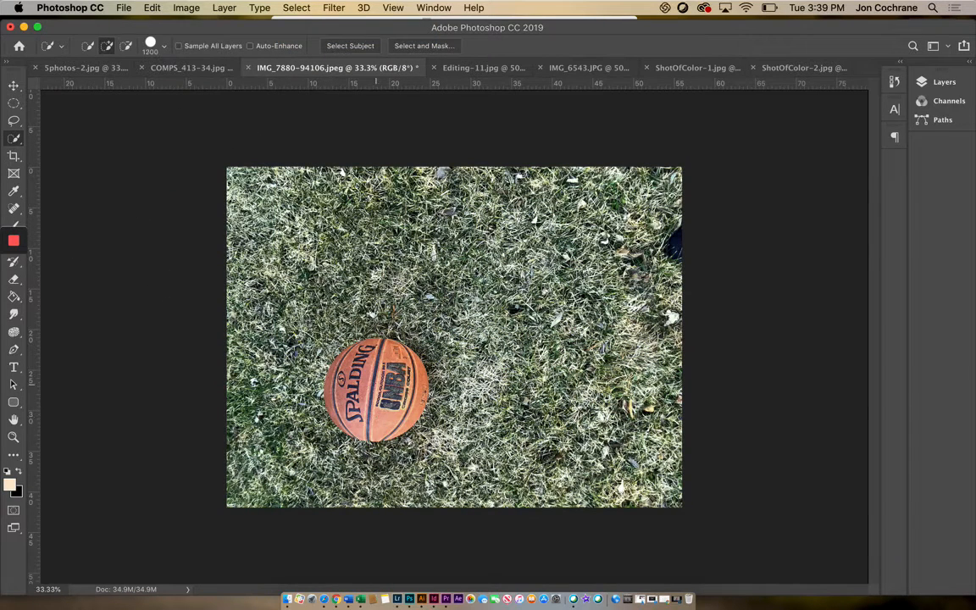
# Reduce the Quick Selection brush to 250 px and paint a selection across the basketball.
pyautogui.press('[')
pyautogui.press('[')
pyautogui.press('[')
pyautogui.press('[')
pyautogui.press('[')
pyautogui.press('[')
pyautogui.moveTo(354, 367)
pyautogui.mouseDown()
pyautogui.moveTo(391, 360)
pyautogui.moveTo(407, 381)
pyautogui.mouseUp()
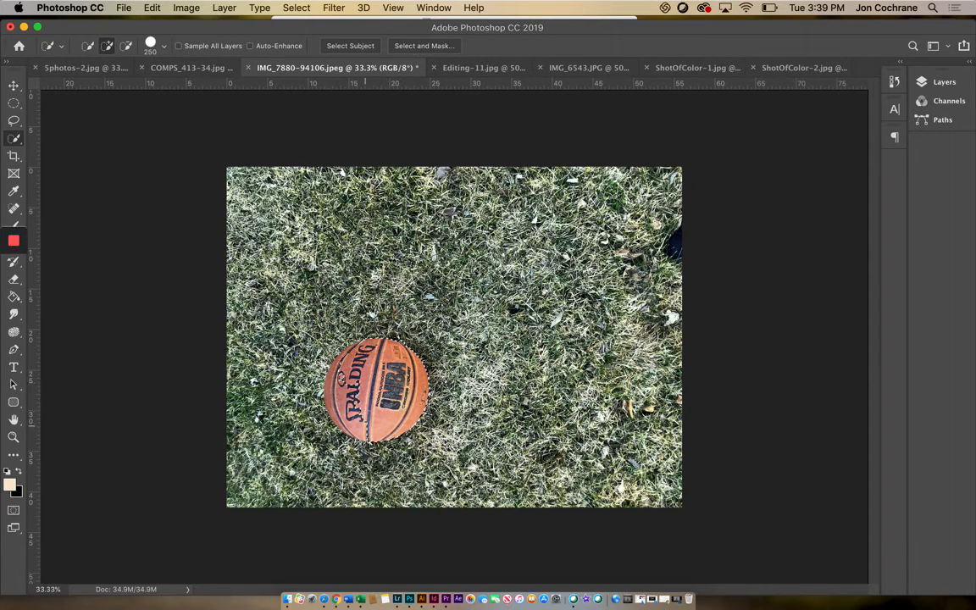
# Zoom in on the basketball to 66.7% and add its missing left strip to the selection with the Quick Selection tool.
pyautogui.click(13, 437)
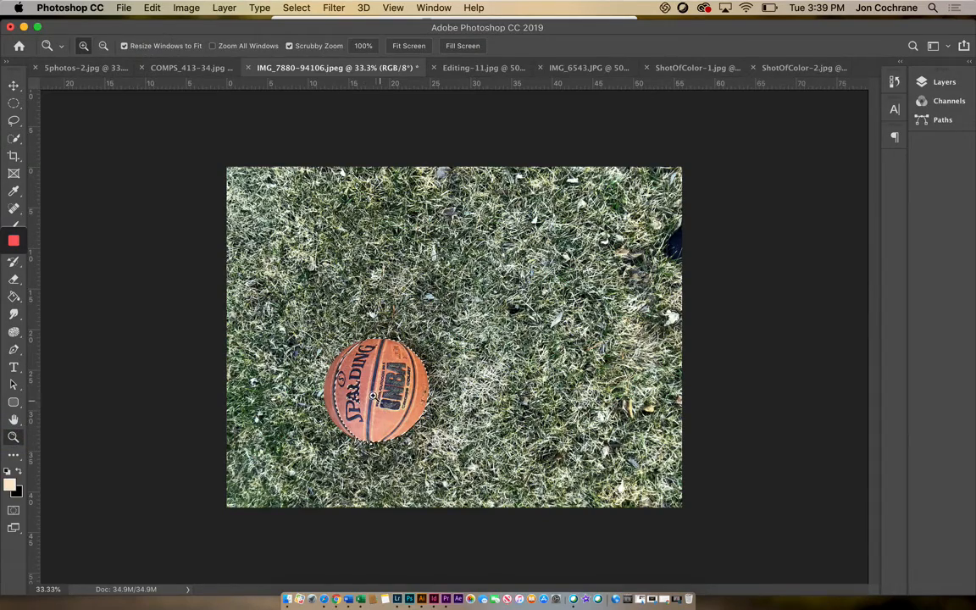
pyautogui.click(372, 396)
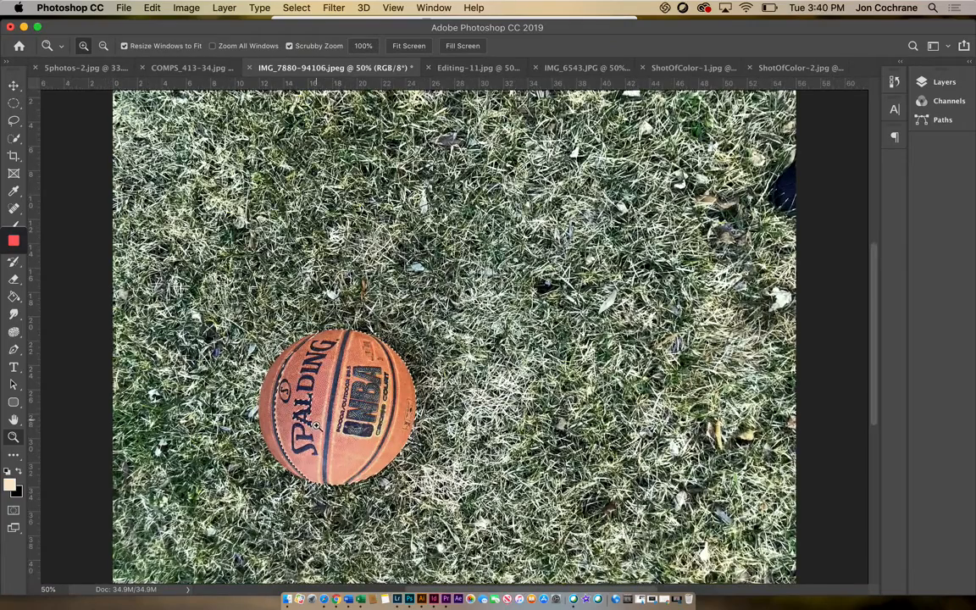
pyautogui.click(317, 419)
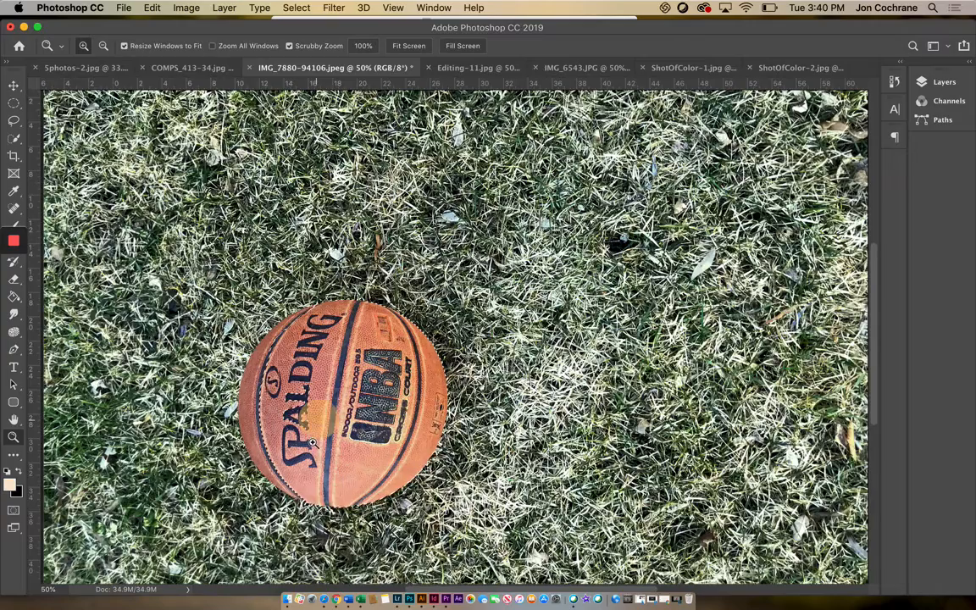
pyautogui.click(13, 138)
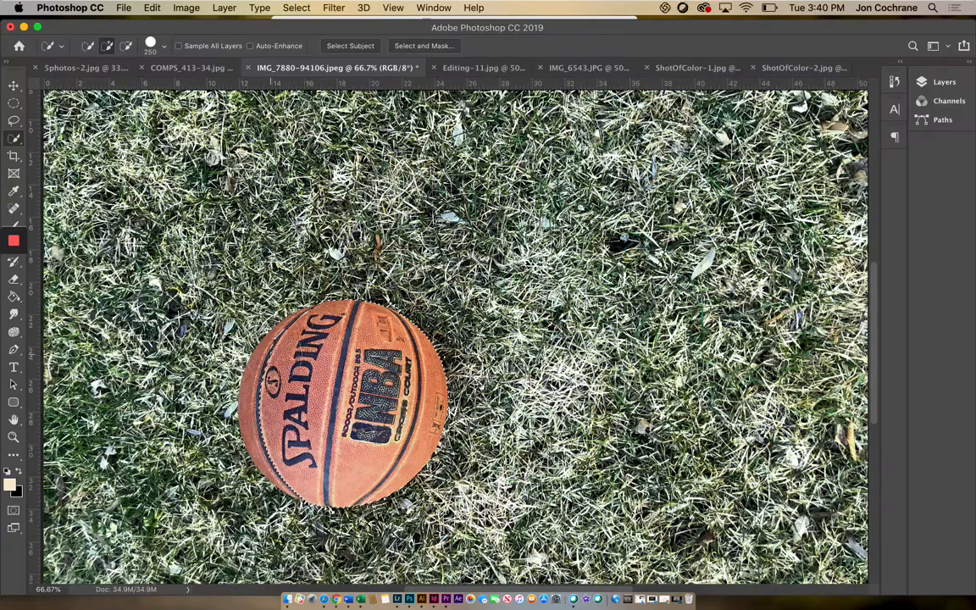
pyautogui.click(272, 356)
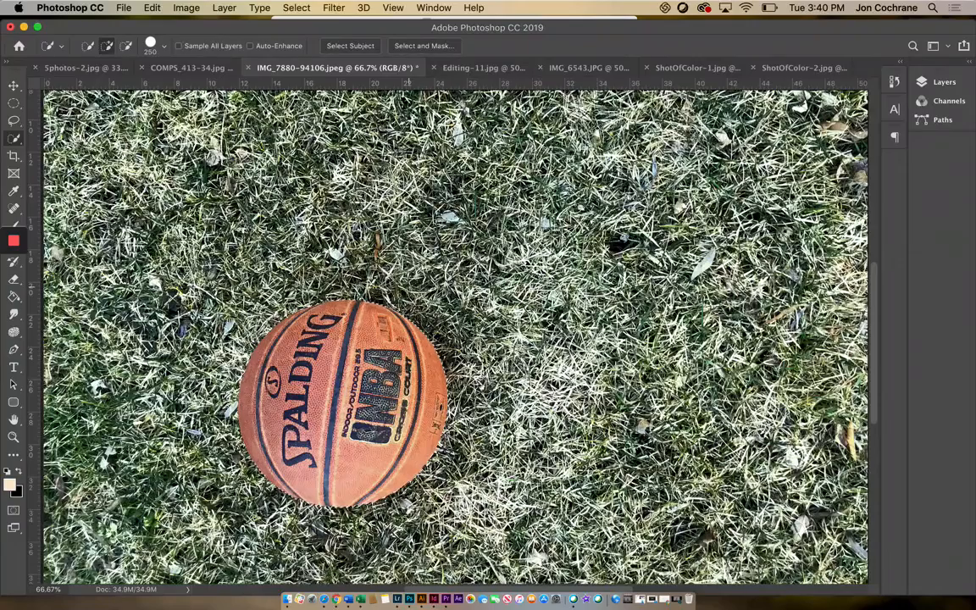
# Subtract the grass around the basketball's upper right and left edges, and add the ball's left edge back to the selection.
pyautogui.keyDown('alt'); pyautogui.click(409, 286); pyautogui.keyUp('alt')
pyautogui.press('alt')
pyautogui.moveTo(254, 273)
pyautogui.mouseDown()
pyautogui.moveTo(260, 301)
pyautogui.moveTo(232, 319)
pyautogui.moveTo(212, 377)
pyautogui.moveTo(216, 457)
pyautogui.mouseUp()
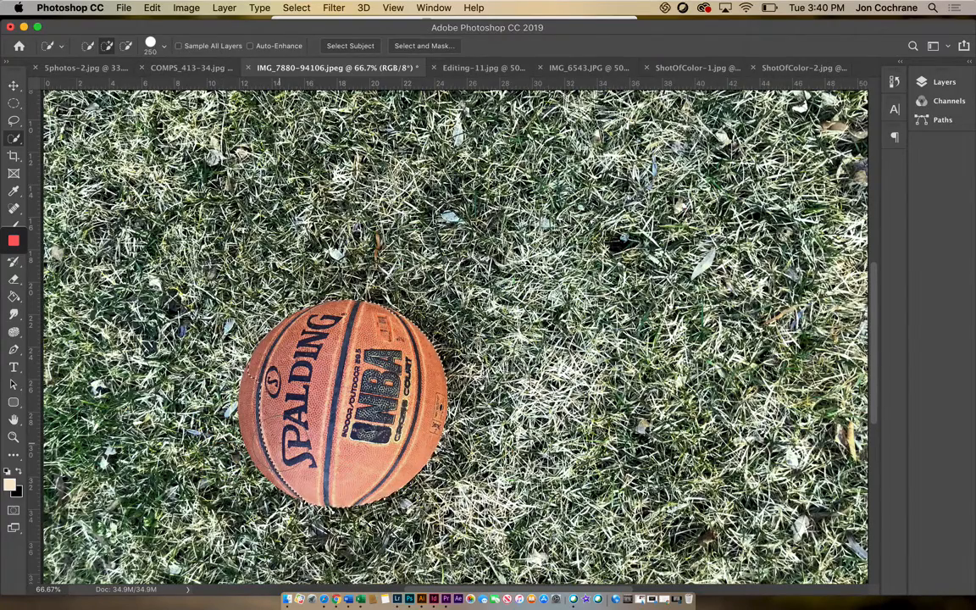
pyautogui.click(251, 397)
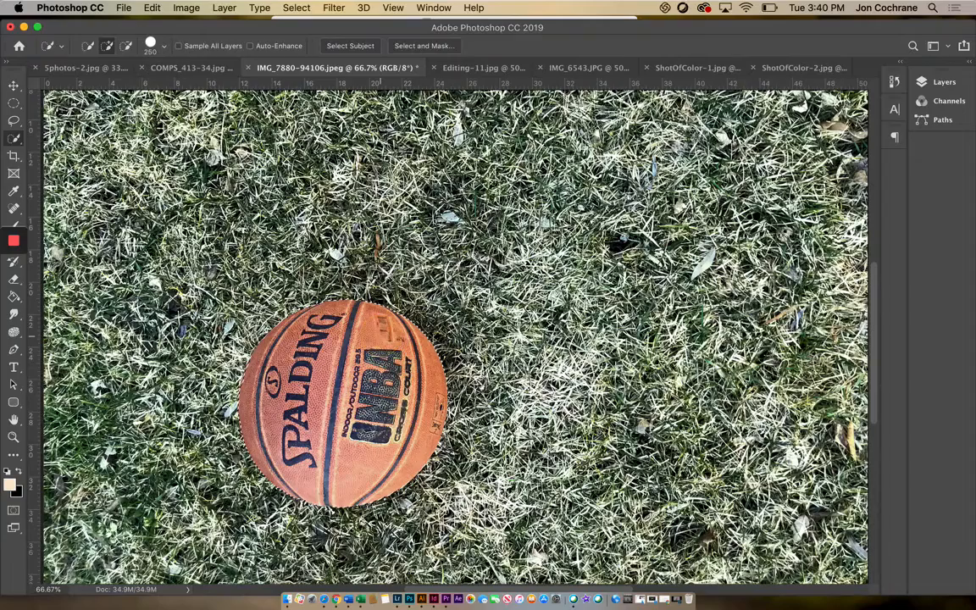
# Invert the basketball selection so the surrounding grass is selected.
pyautogui.click(13, 436)
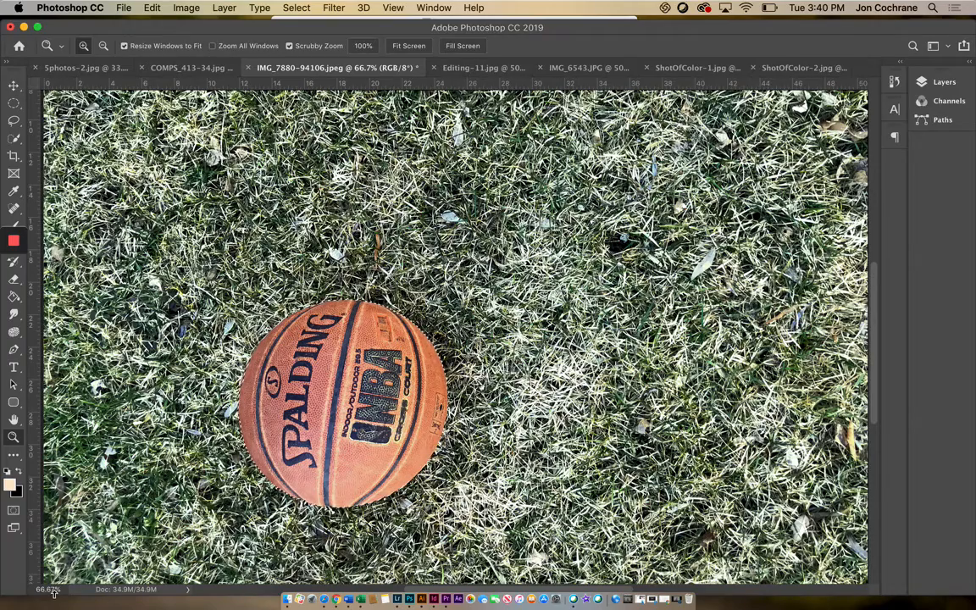
pyautogui.keyDown('alt'); pyautogui.click(325, 411); pyautogui.keyUp('alt')
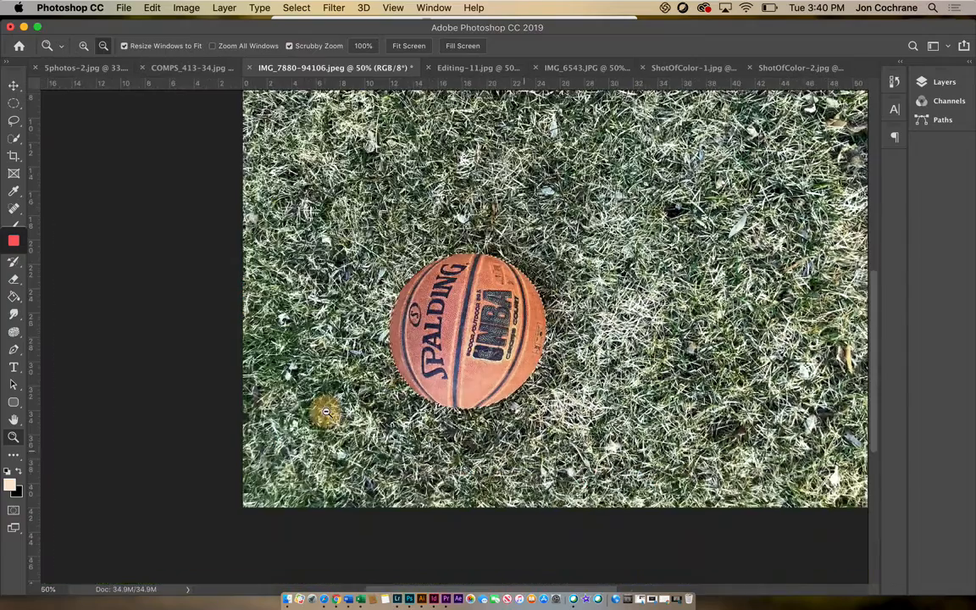
pyautogui.keyDown('alt'); pyautogui.click(325, 412); pyautogui.keyUp('alt')
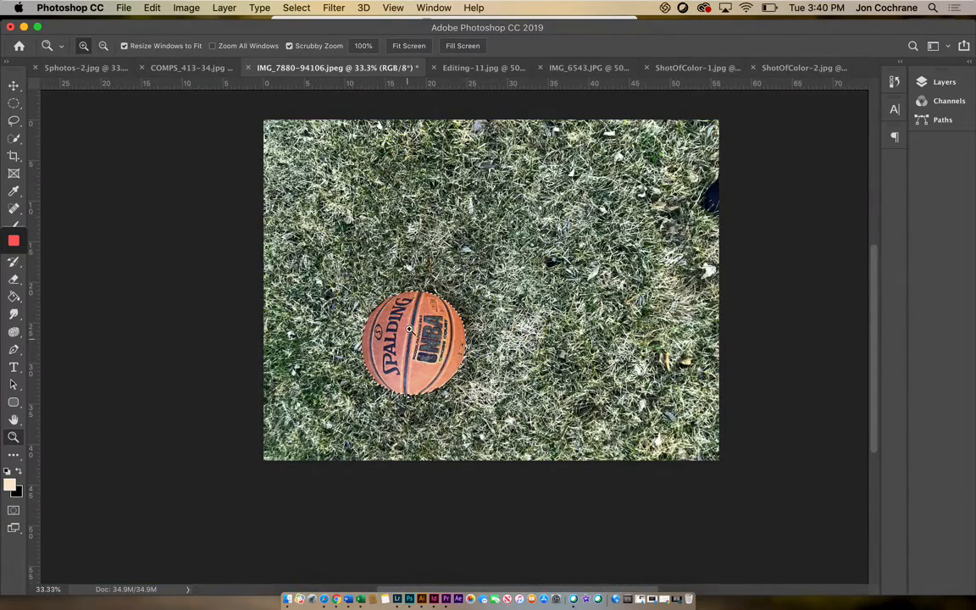
pyautogui.click(292, 7)
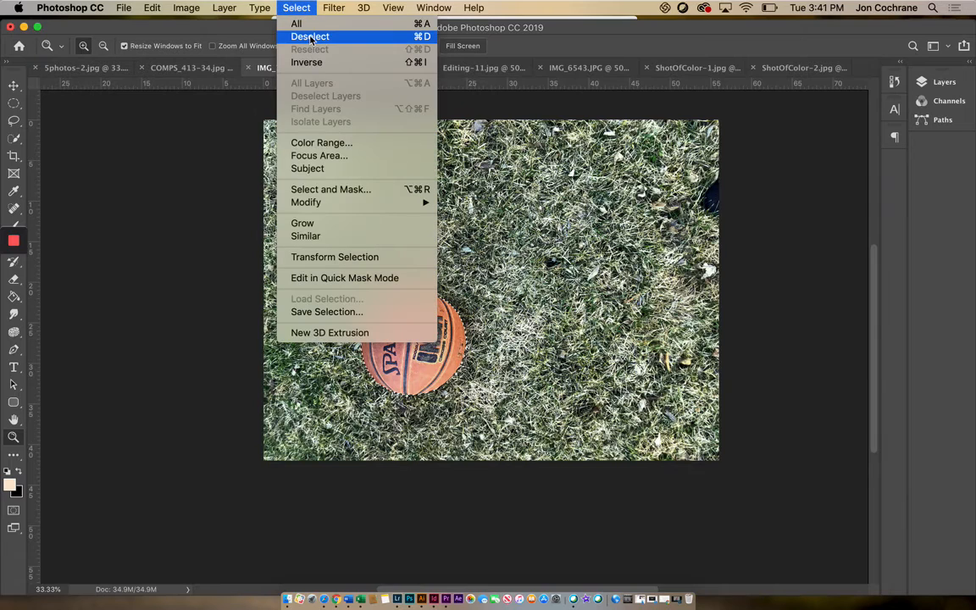
pyautogui.click(313, 62)
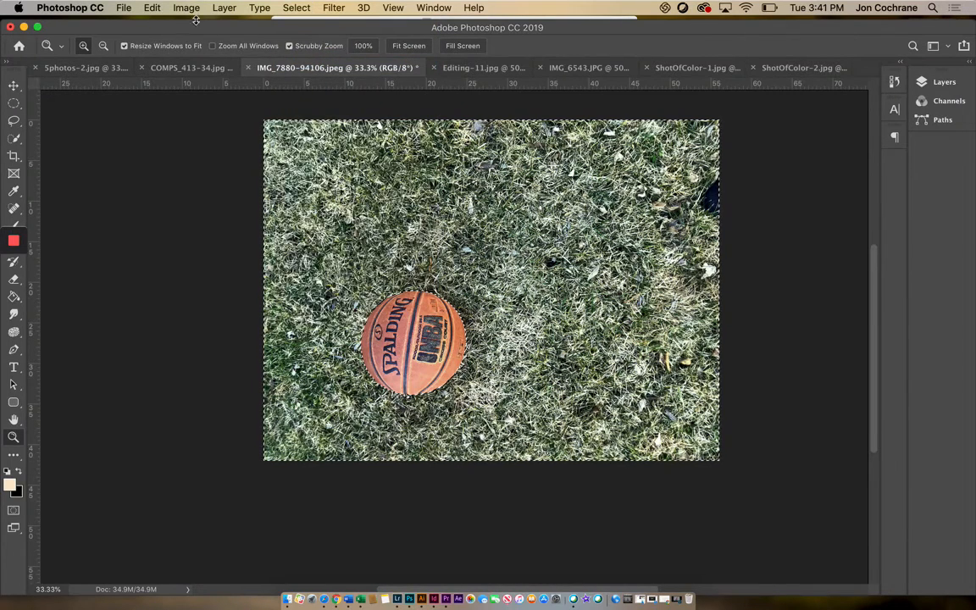
# Desaturate the selected grass around the basketball, and deselect.
pyautogui.click(152, 8)
pyautogui.moveTo(211, 44)
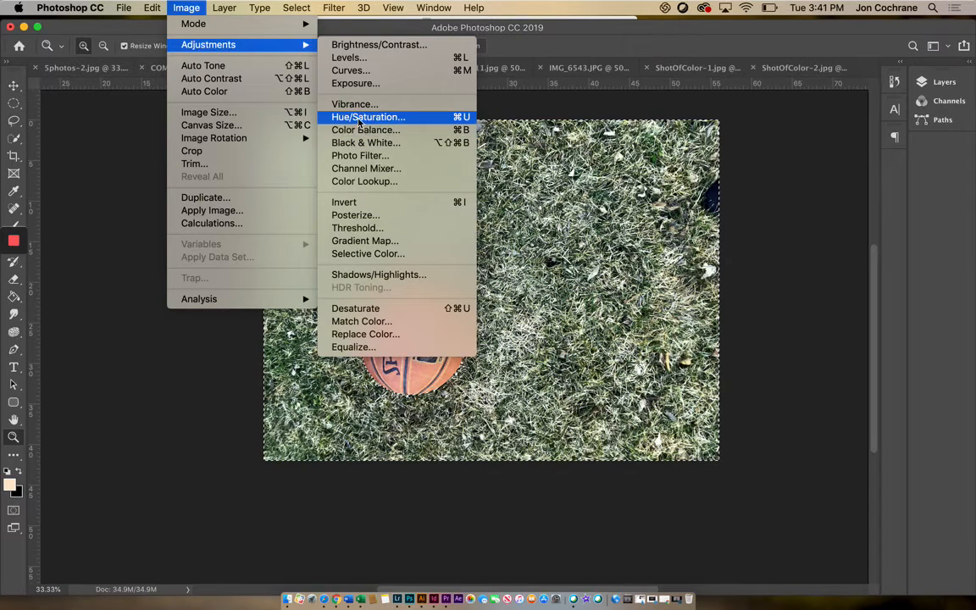
pyautogui.click(355, 309)
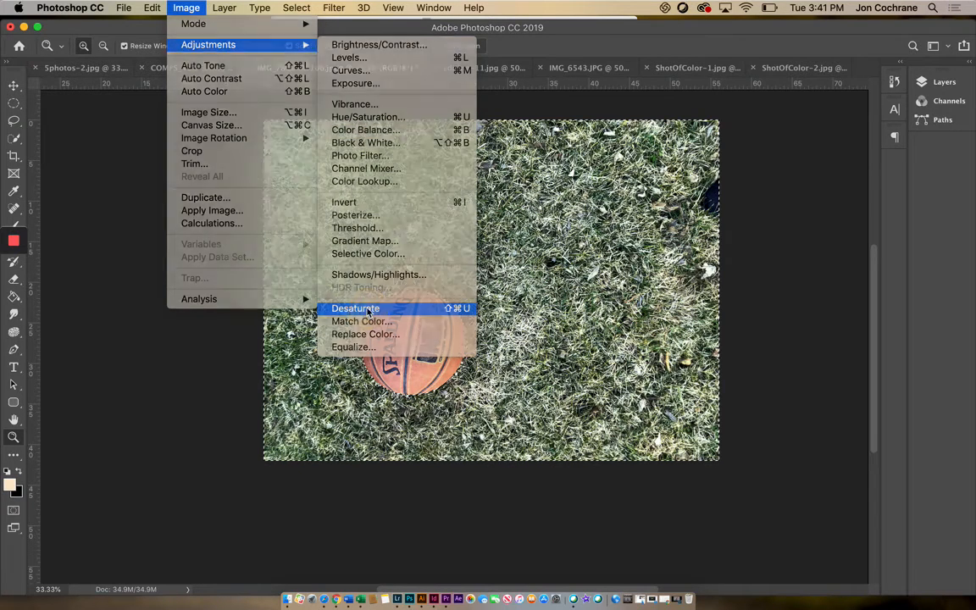
pyautogui.click(13, 102)
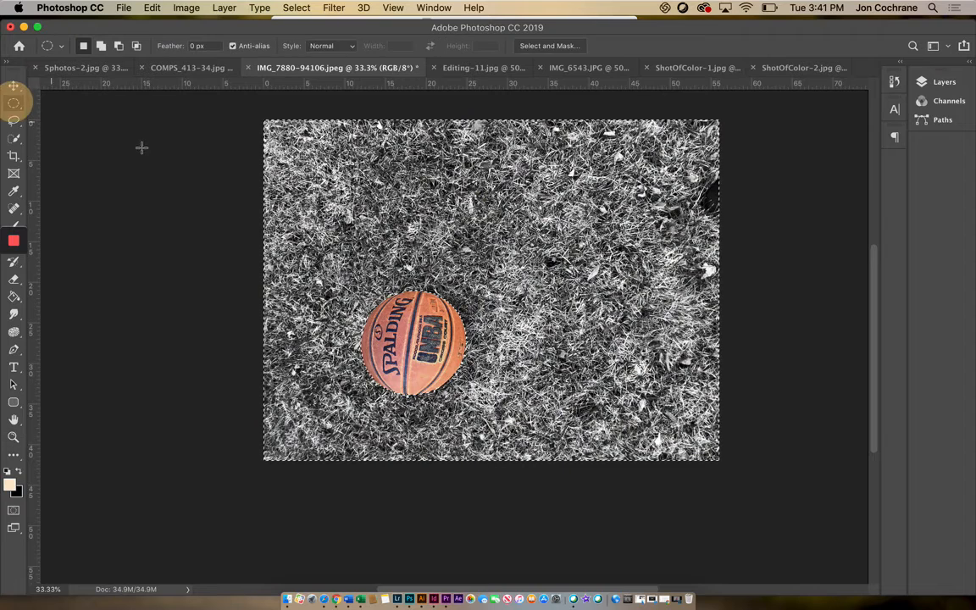
pyautogui.click(141, 147)
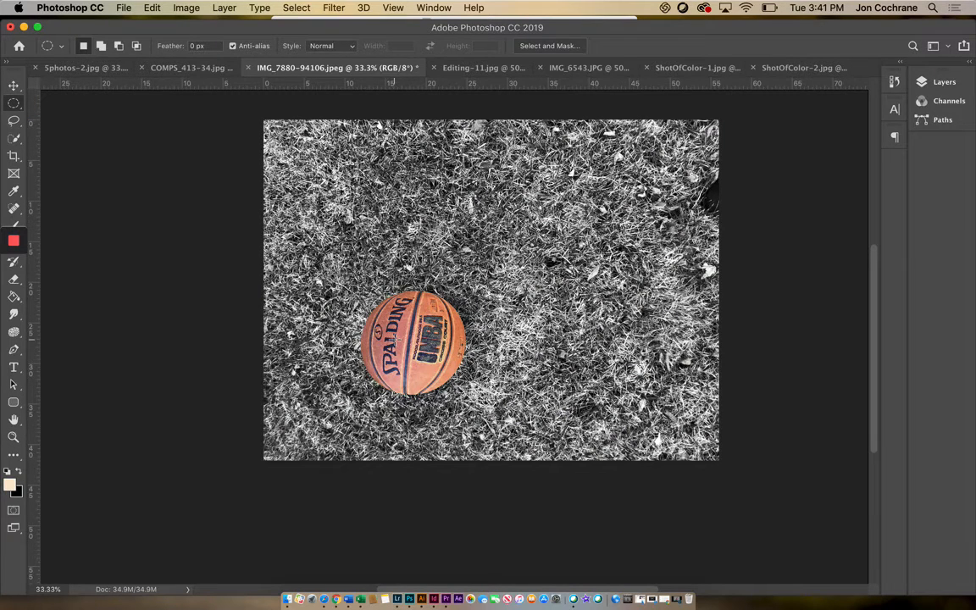
# Try selecting the Lakers basketball in COMPS_413-34.jpg with the 250 px Quick Selection brush, and deselect.
pyautogui.click(167, 69)
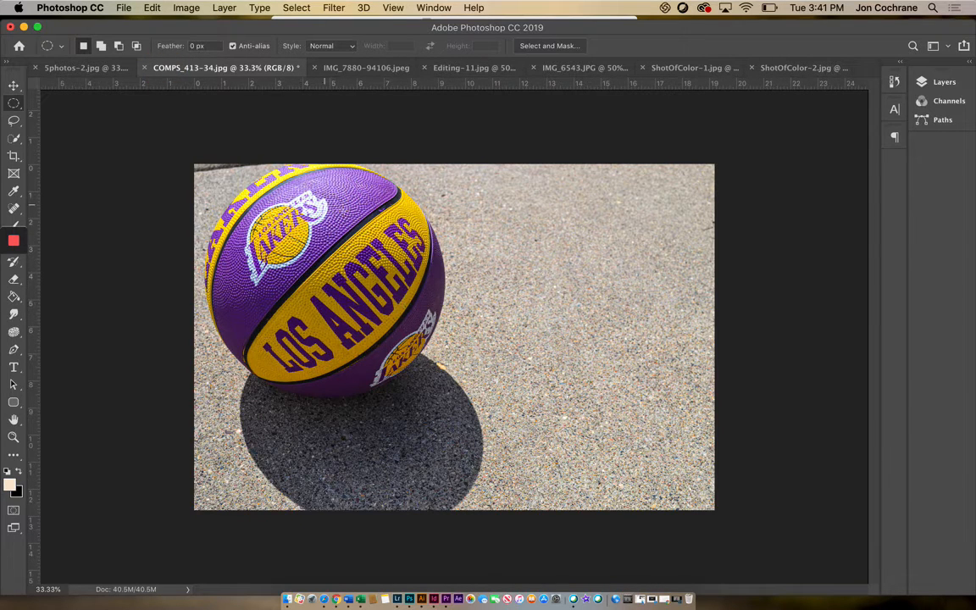
pyautogui.click(14, 138)
pyautogui.moveTo(318, 207)
pyautogui.mouseDown()
pyautogui.moveTo(339, 299)
pyautogui.moveTo(301, 292)
pyautogui.moveTo(309, 220)
pyautogui.moveTo(293, 184)
pyautogui.mouseUp()
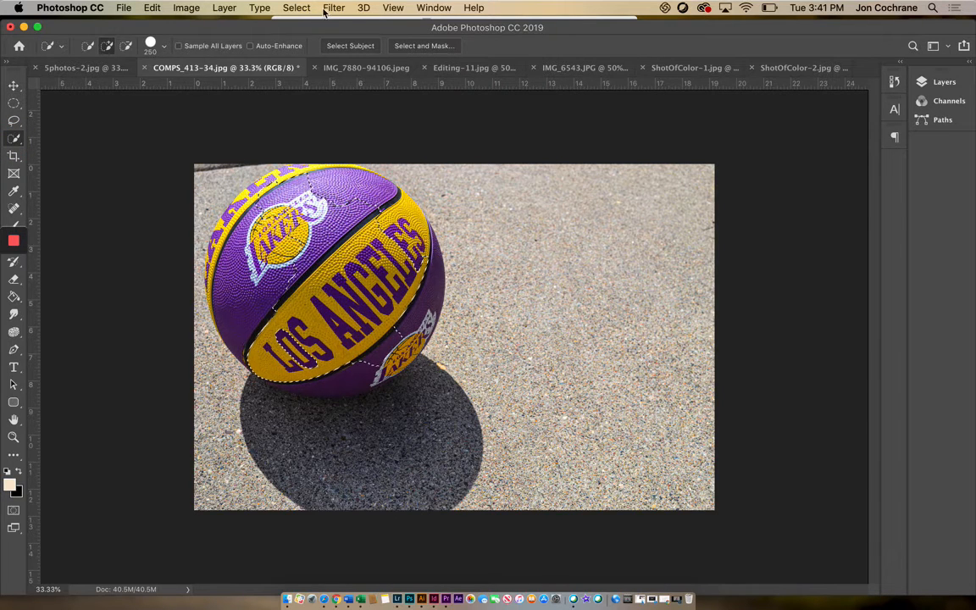
pyautogui.click(297, 8)
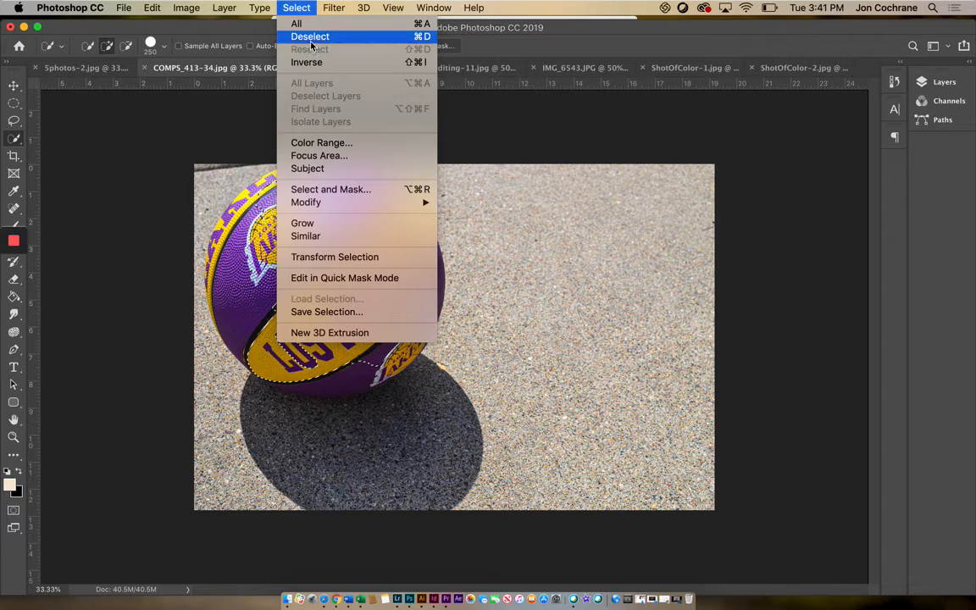
pyautogui.click(310, 38)
# In 5photos-2.jpg, select the Bart Simpson skateboard sticker with Quick Selection and subtract the spill beside his shoe using a 125 px brush.
pyautogui.click(67, 69)
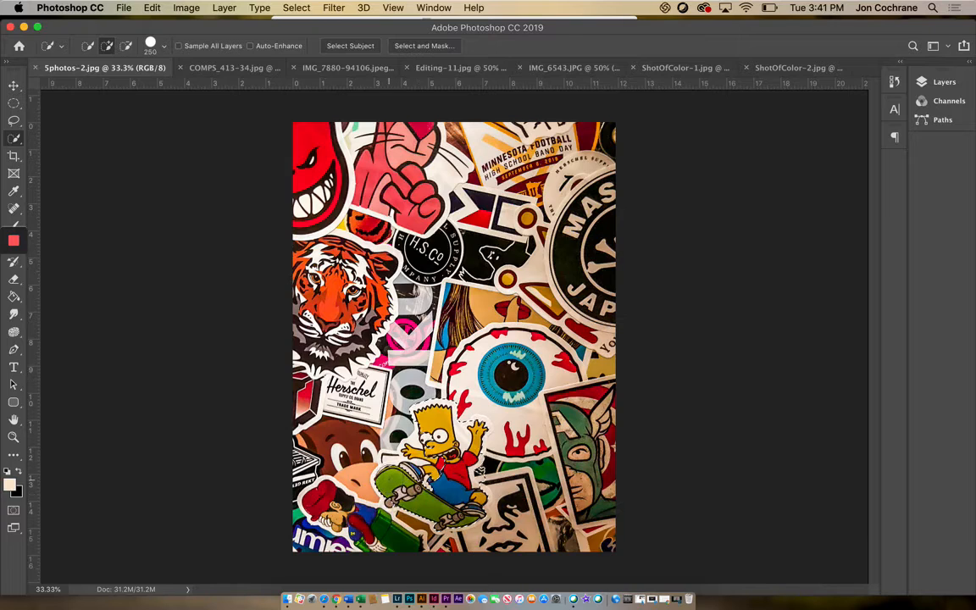
pyautogui.click(390, 477)
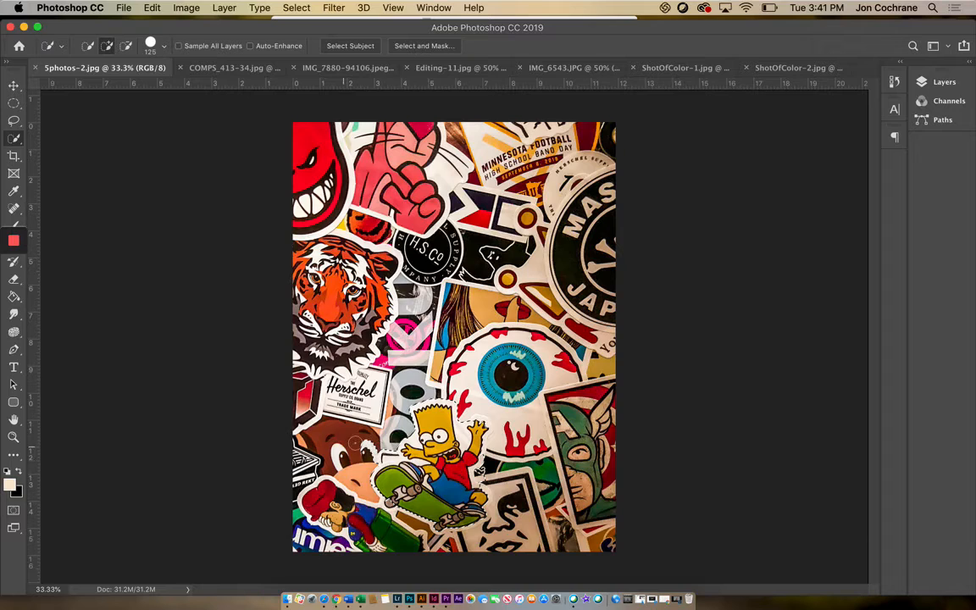
pyautogui.press('alt')
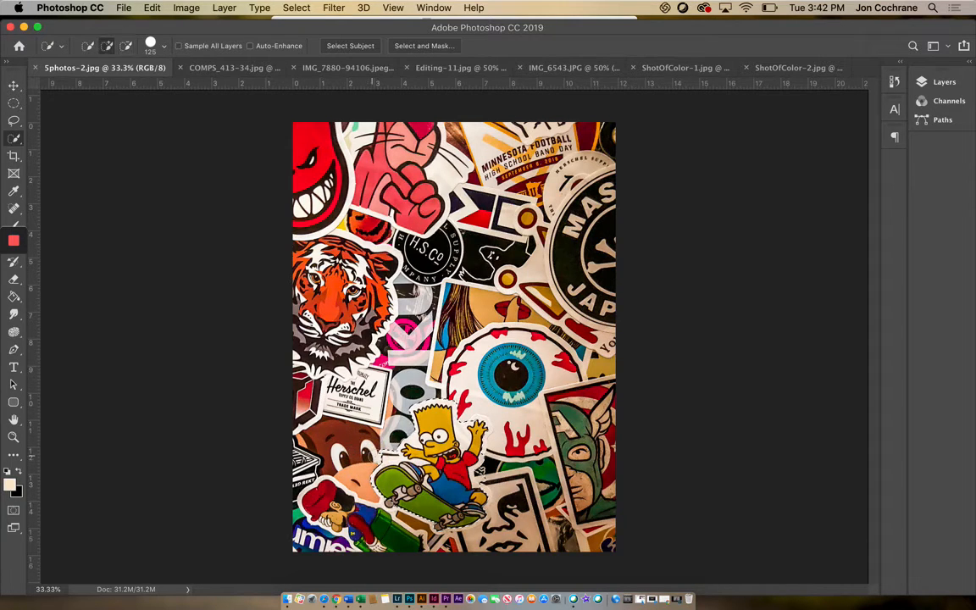
pyautogui.press('alt')
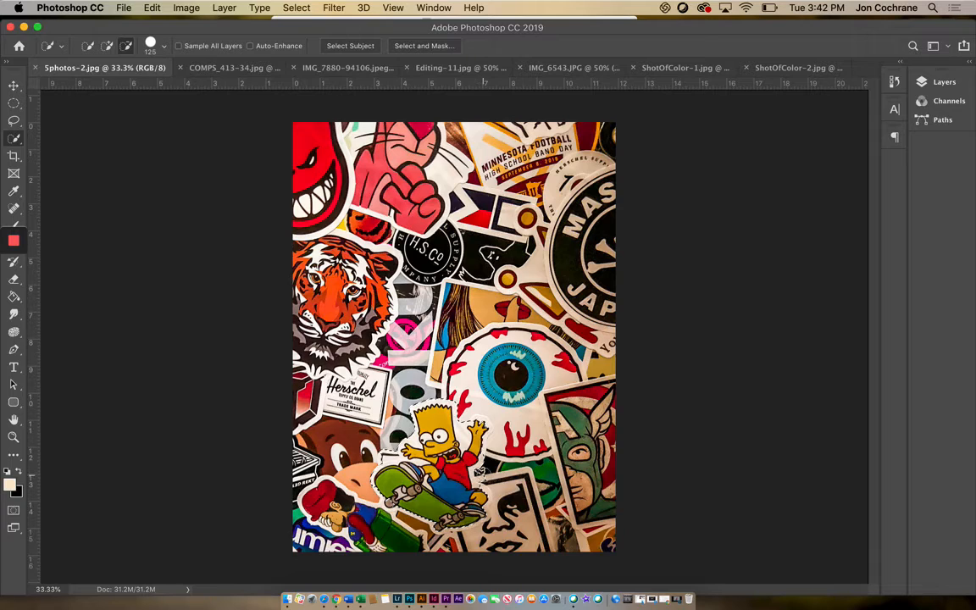
pyautogui.keyDown('alt'); pyautogui.click(483, 475); pyautogui.keyUp('alt')
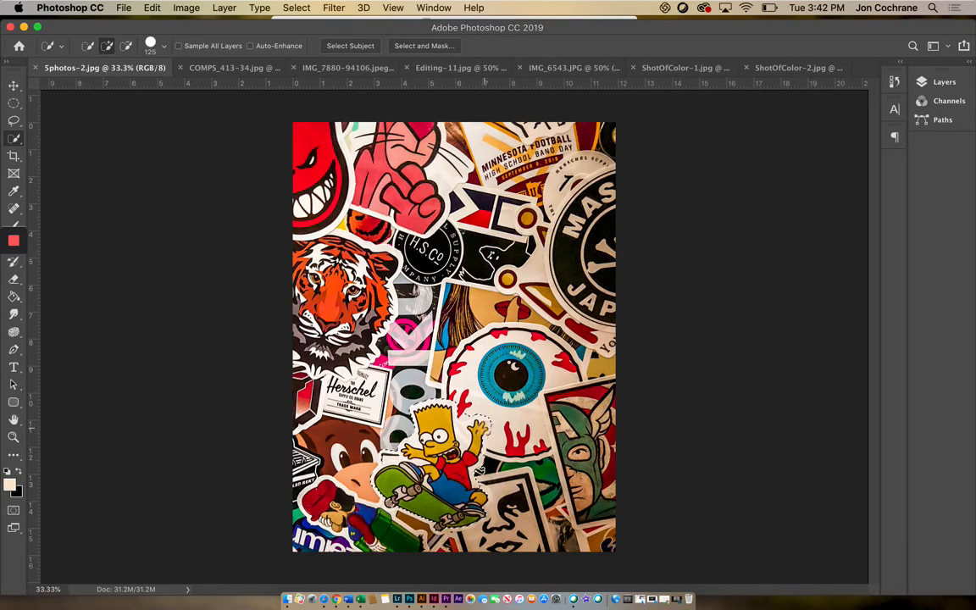
# Subtract the stray areas above the skateboard's front end and beside its rear end from the Bart sticker selection.
pyautogui.press('alt')
pyautogui.press('alt')
pyautogui.keyDown('alt'); pyautogui.click(383, 454); pyautogui.keyUp('alt')
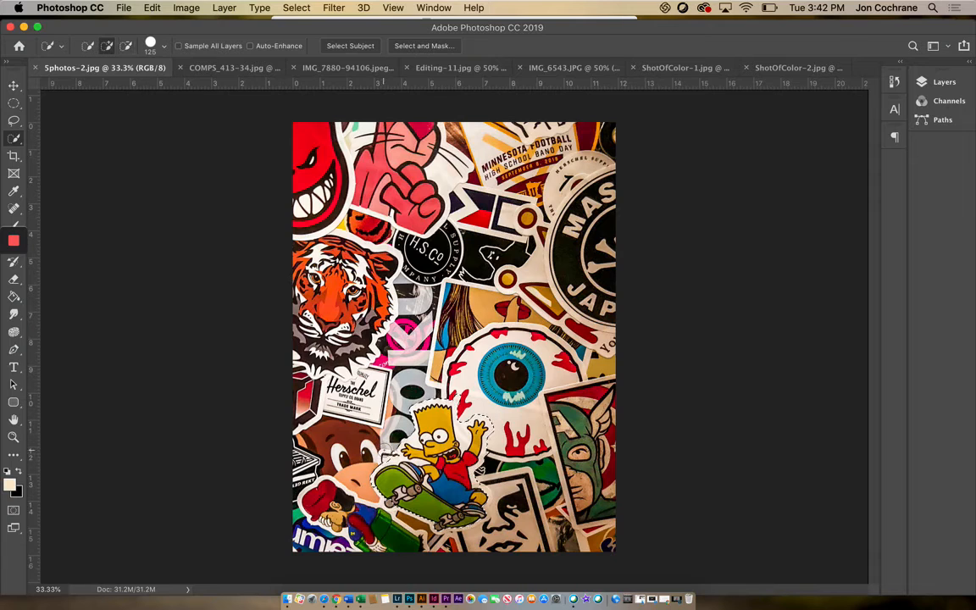
pyautogui.press('alt')
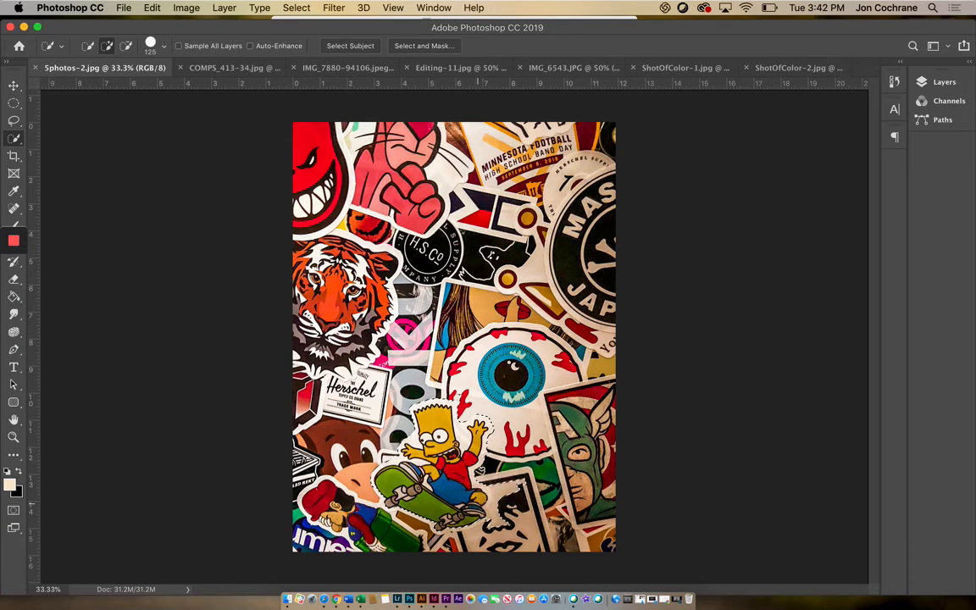
pyautogui.press('alt')
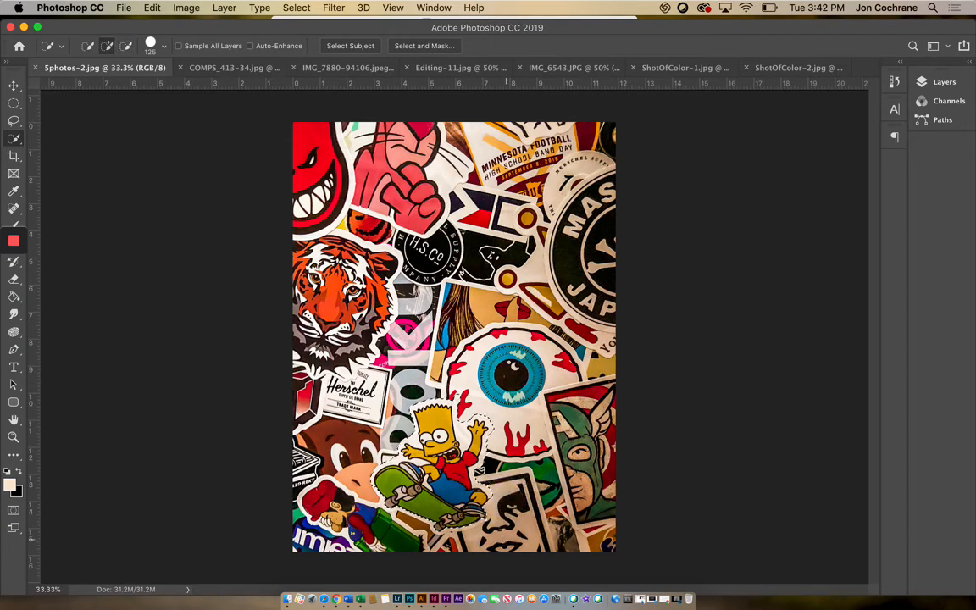
pyautogui.keyDown('alt'); pyautogui.click(493, 524); pyautogui.keyUp('alt')
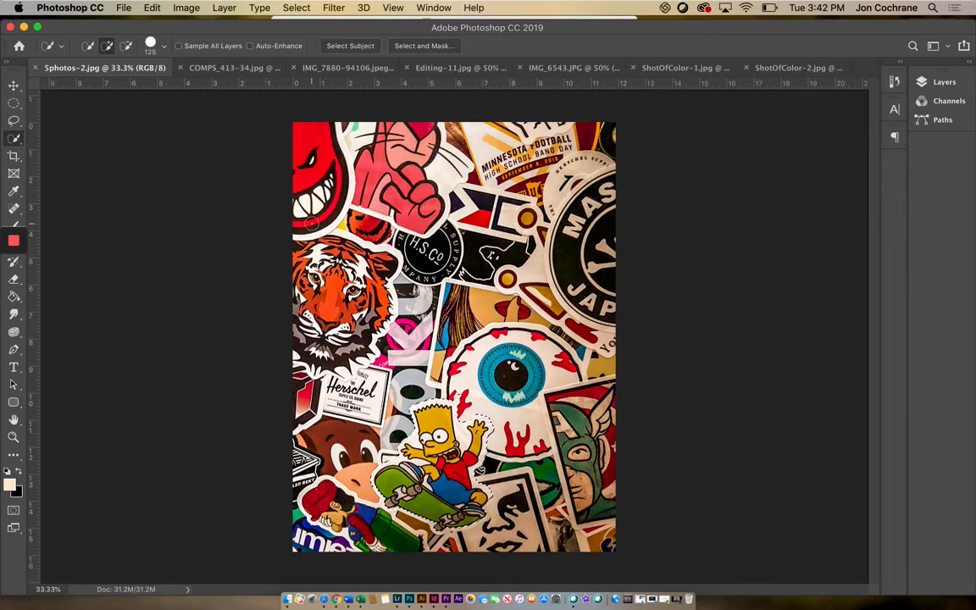
# Invert the selection to desaturate everything around the Bart sticker, and deselect.
pyautogui.click(296, 7)
pyautogui.click(307, 62)
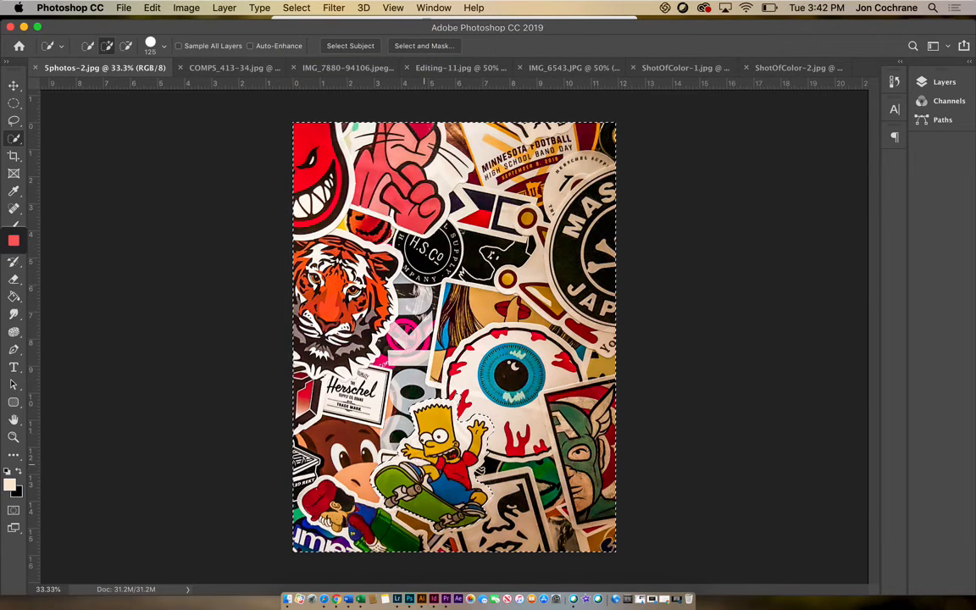
pyautogui.click(186, 8)
pyautogui.moveTo(208, 44)
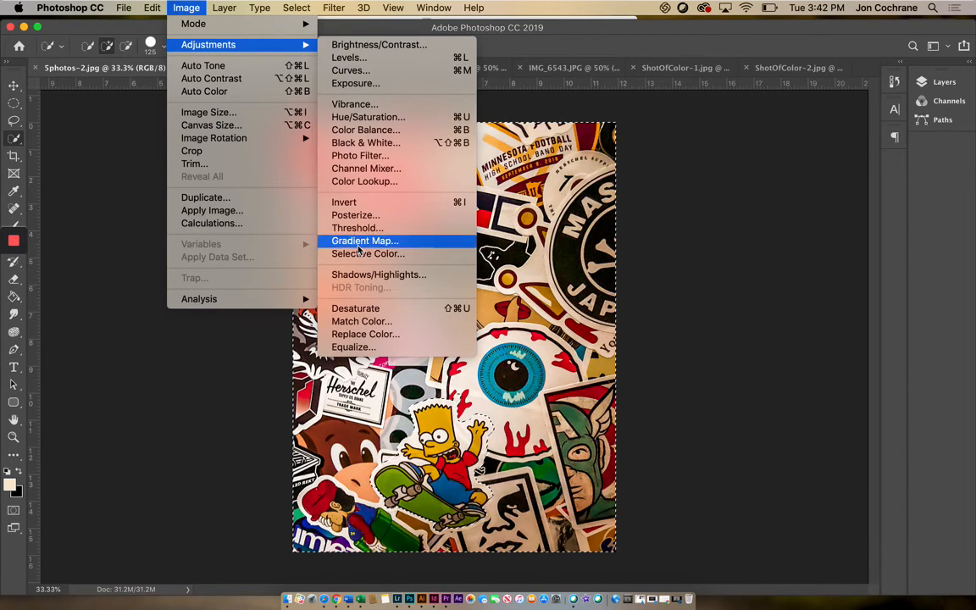
pyautogui.click(355, 309)
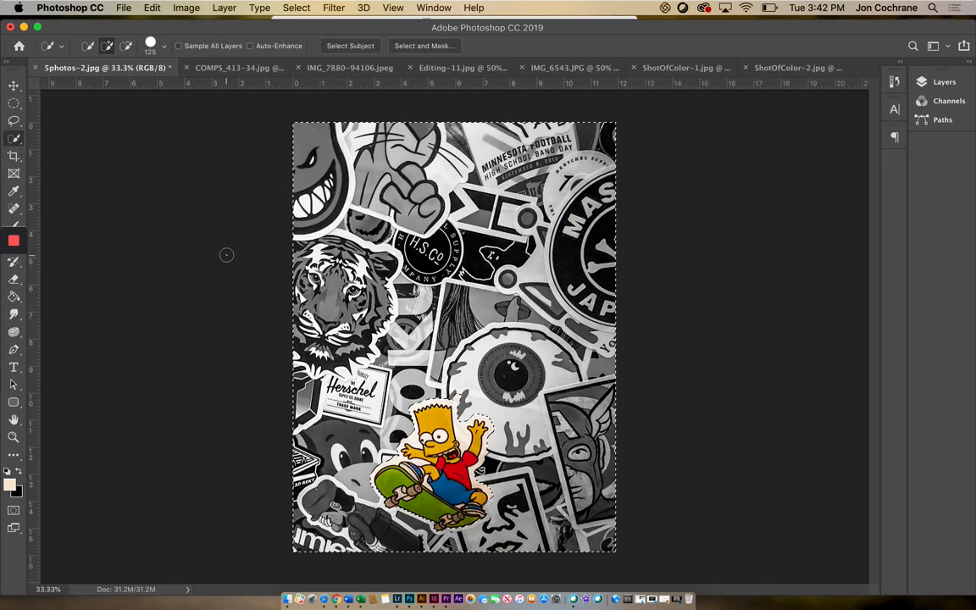
pyautogui.click(13, 120)
pyautogui.click(193, 171)
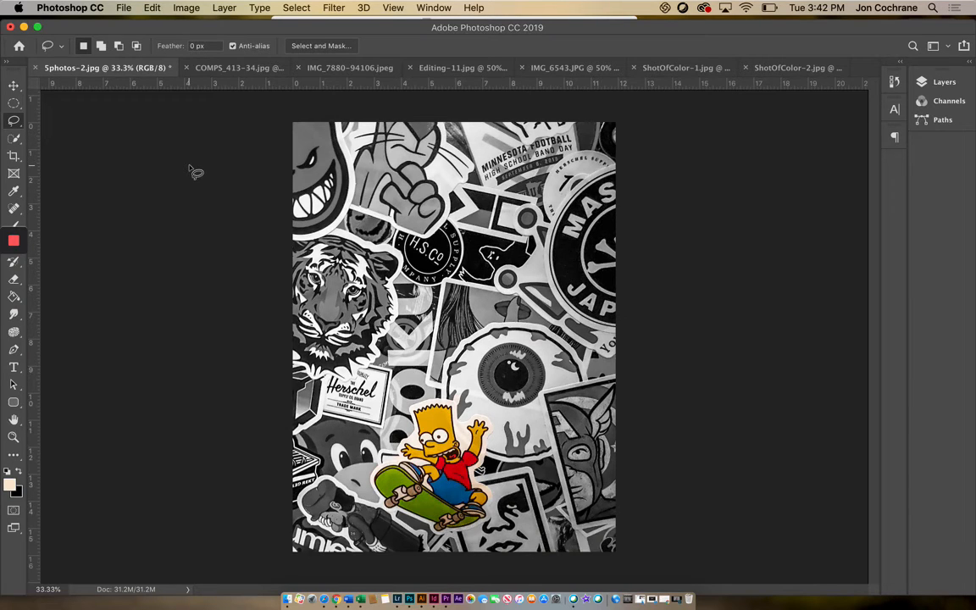
# Enlarge the Quick Selection brush to 500 px in ShotOfColor-2.jpg, and switch to the poker chip photo ShotOfColor-1.jpg.
pyautogui.click(759, 67)
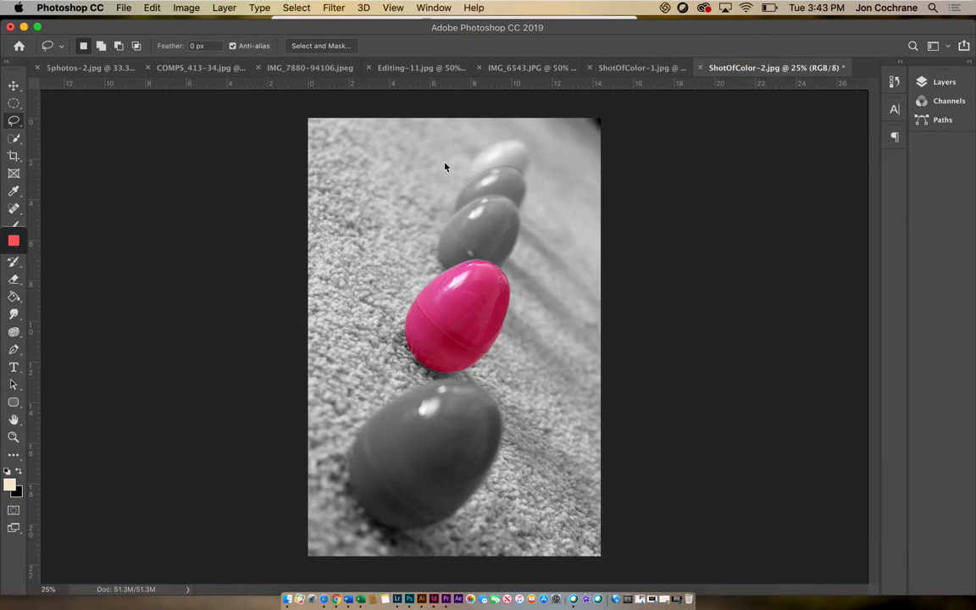
pyautogui.click(14, 140)
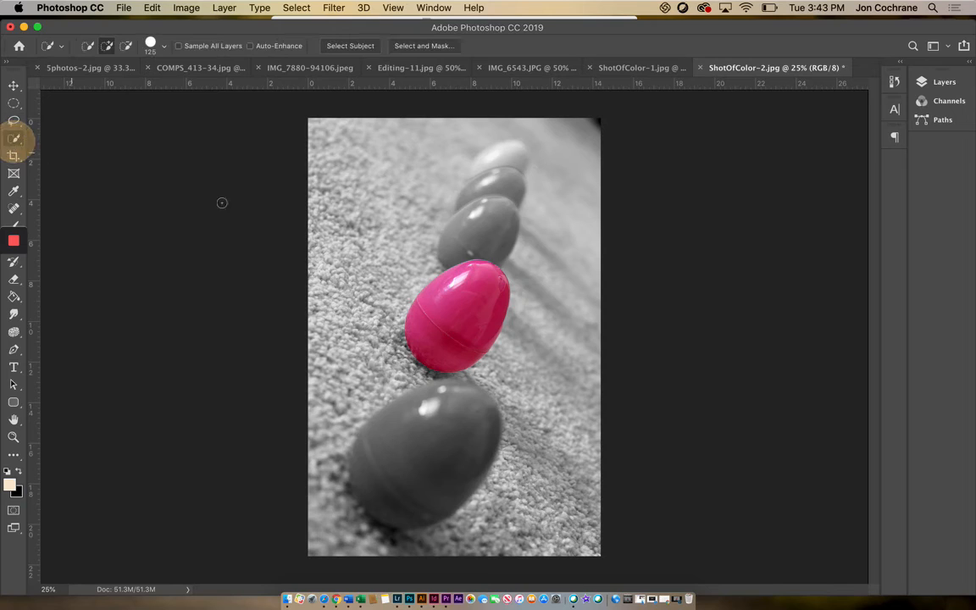
pyautogui.press(']')
pyautogui.press(']')
pyautogui.press(']')
pyautogui.press(']')
pyautogui.press(']')
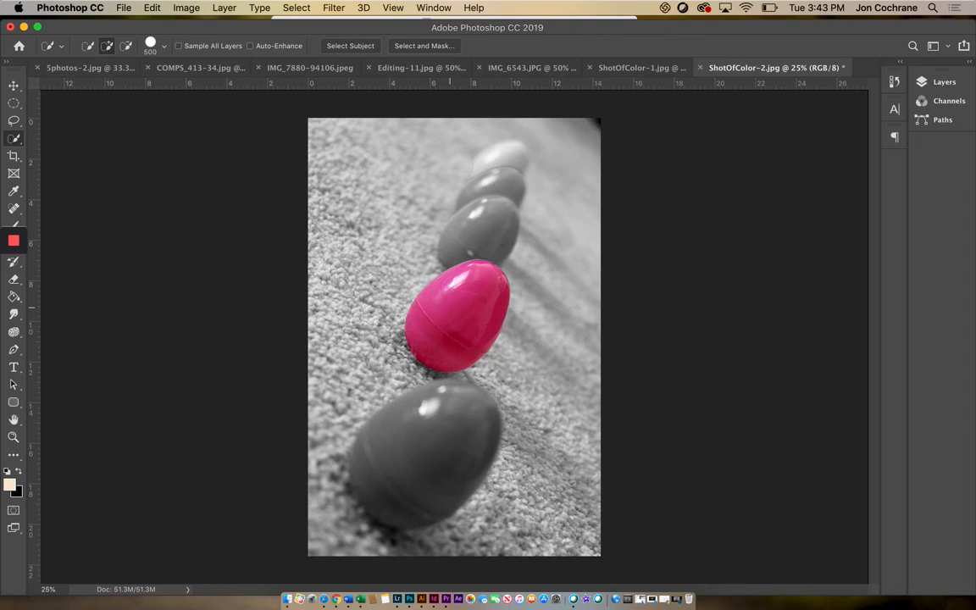
pyautogui.click(619, 71)
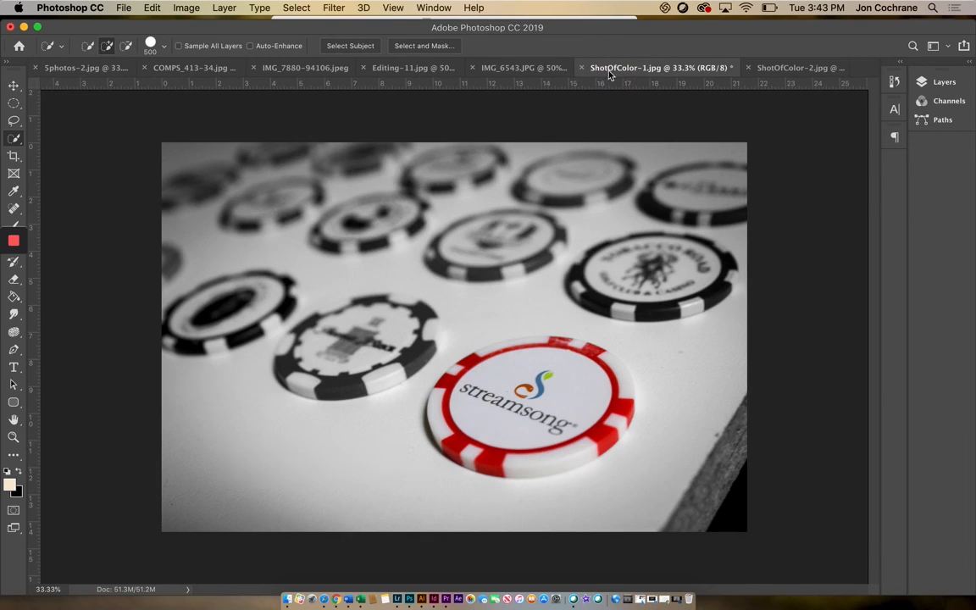